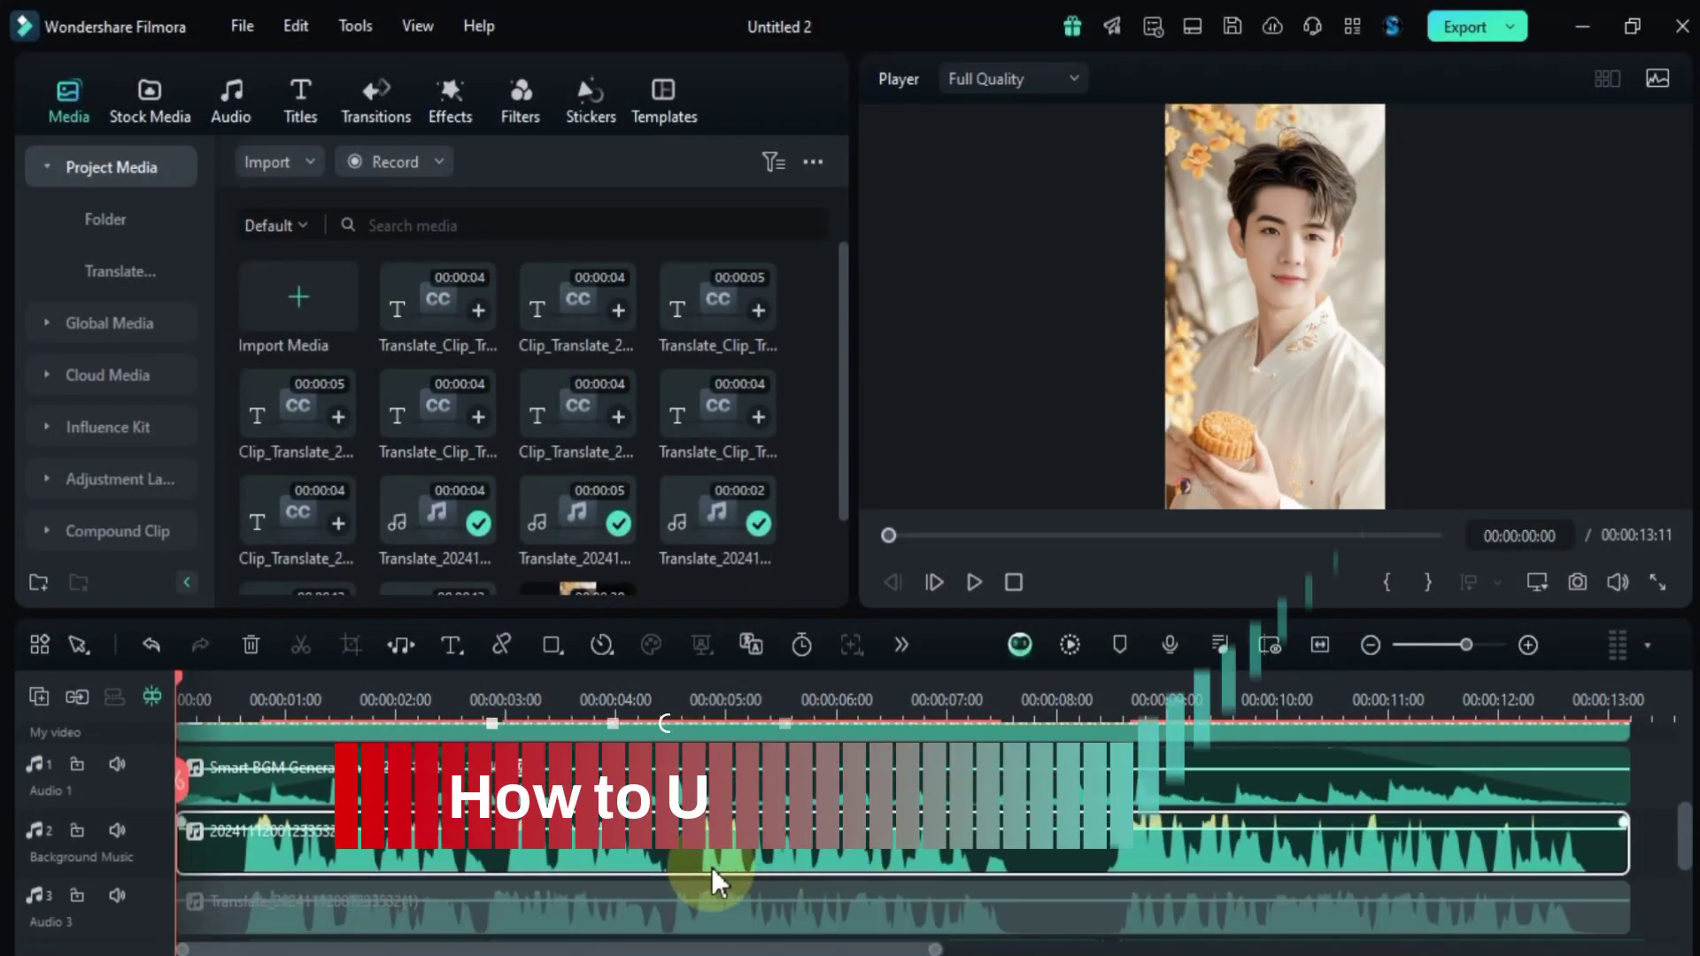
# Open the Audio Mixer with playback running and pan Video 1 to 100, Video 2 -81.70, Video 3 38.99
pyautogui.scroll(-3, 692, 868)
pyautogui.scroll(-2, 693, 878)
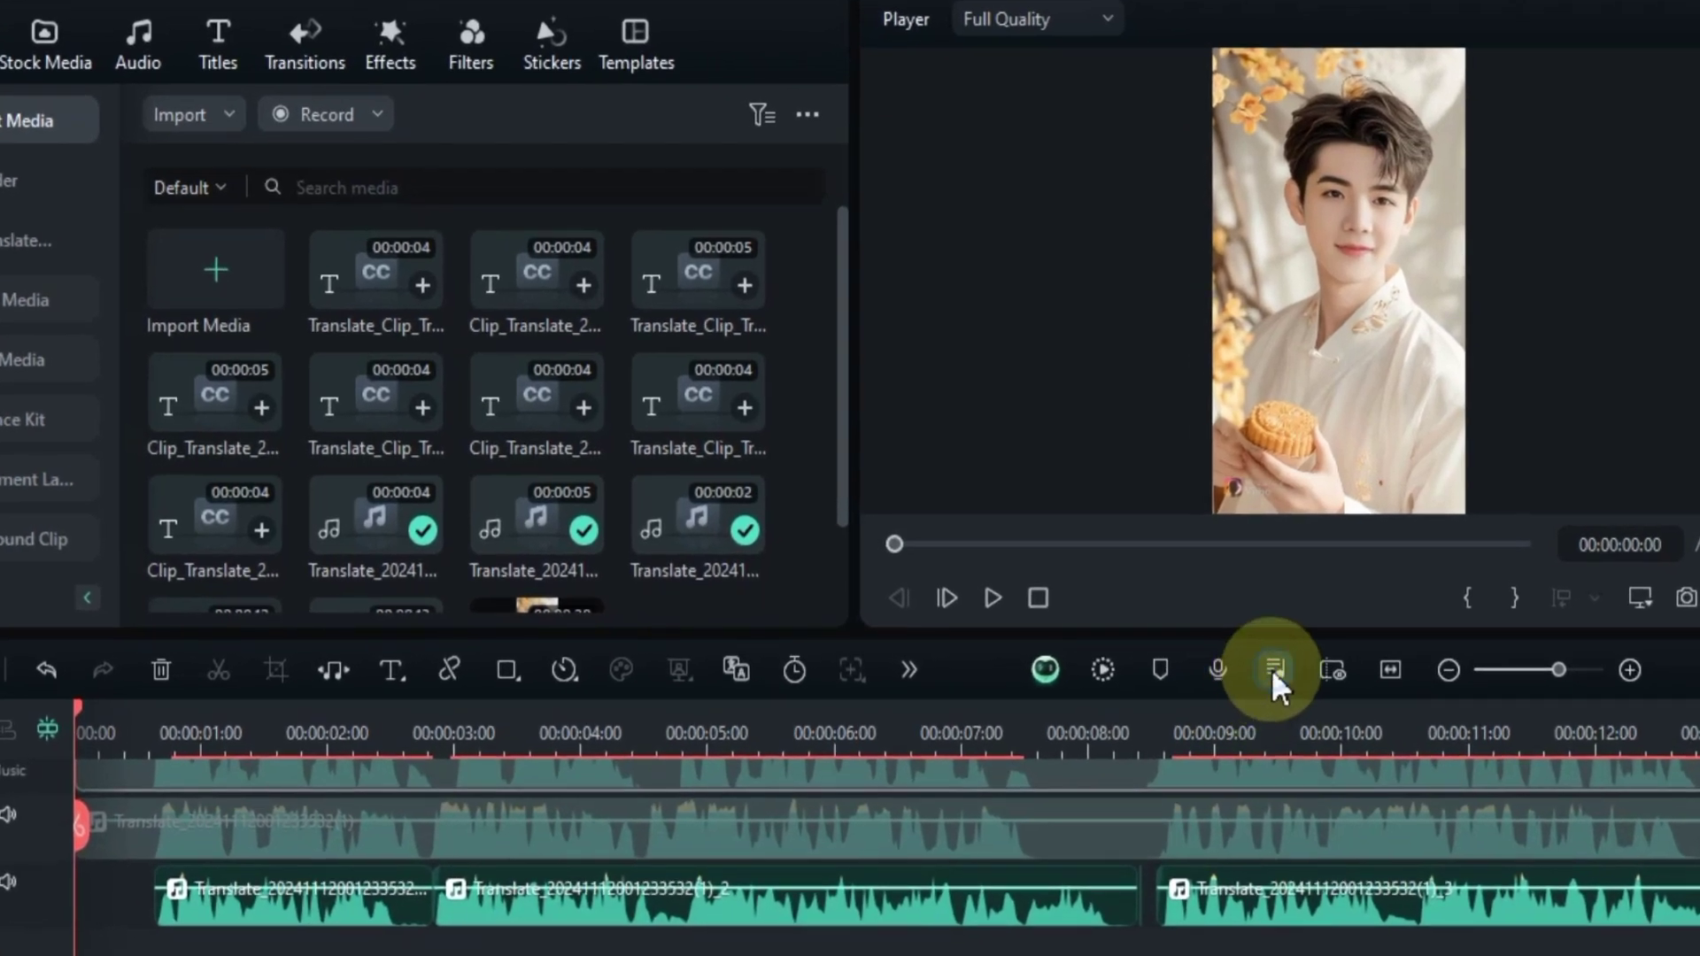
pyautogui.click(1273, 668)
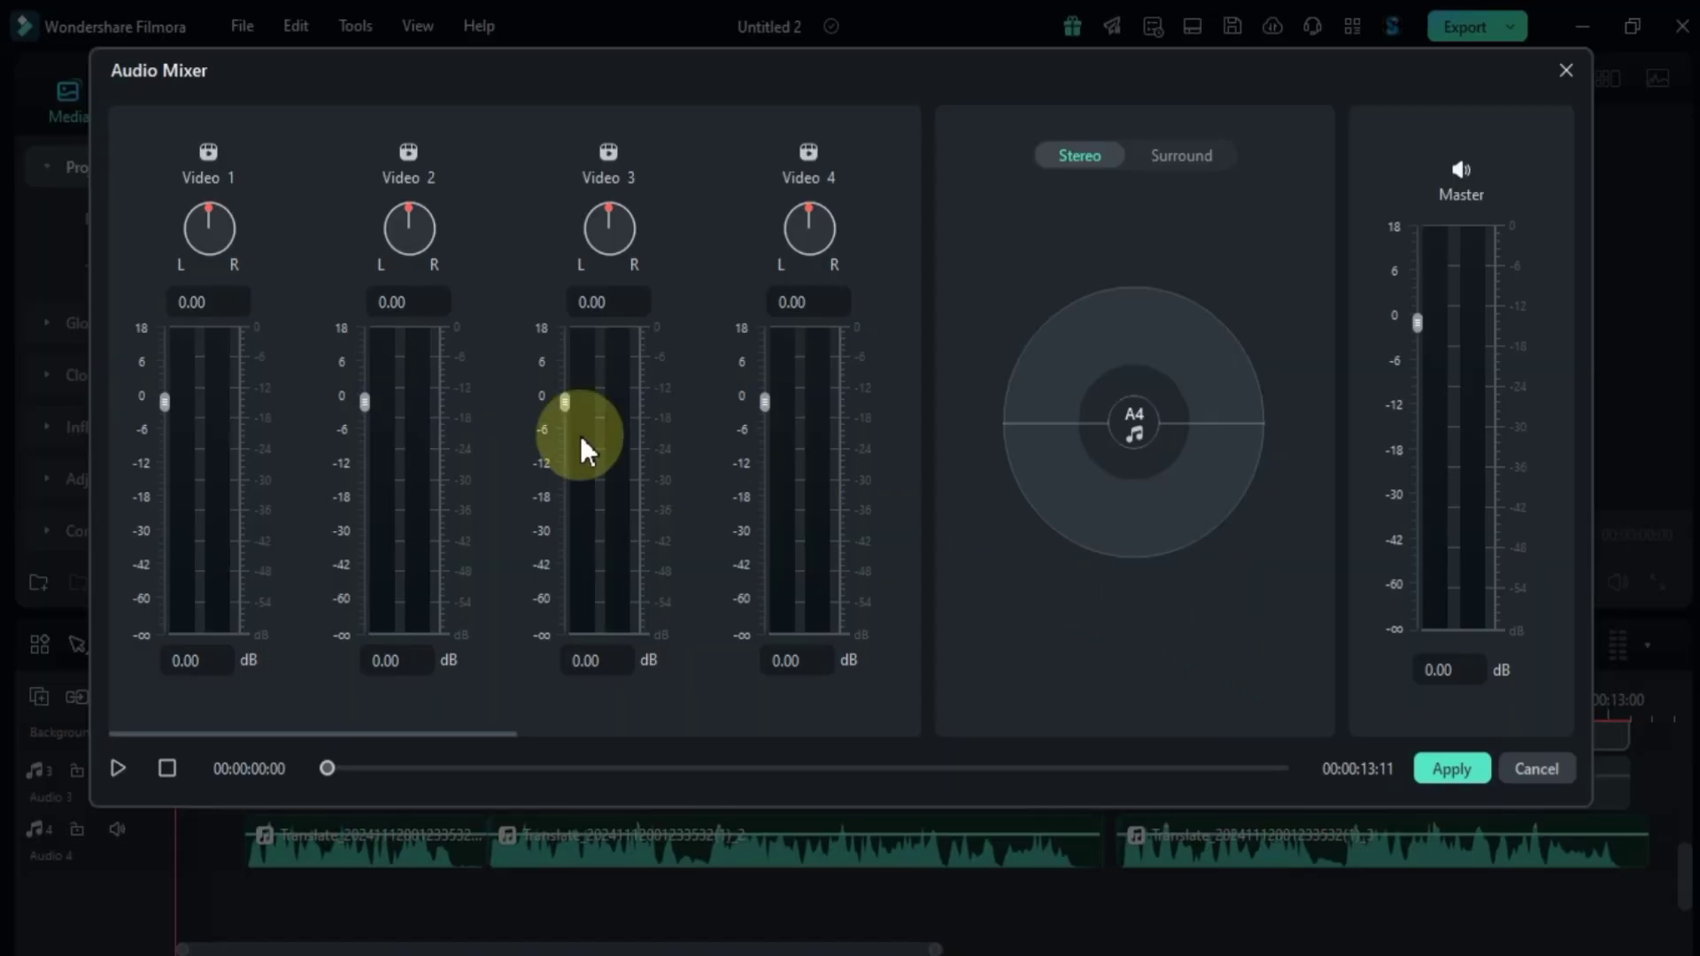
pyautogui.press('space')
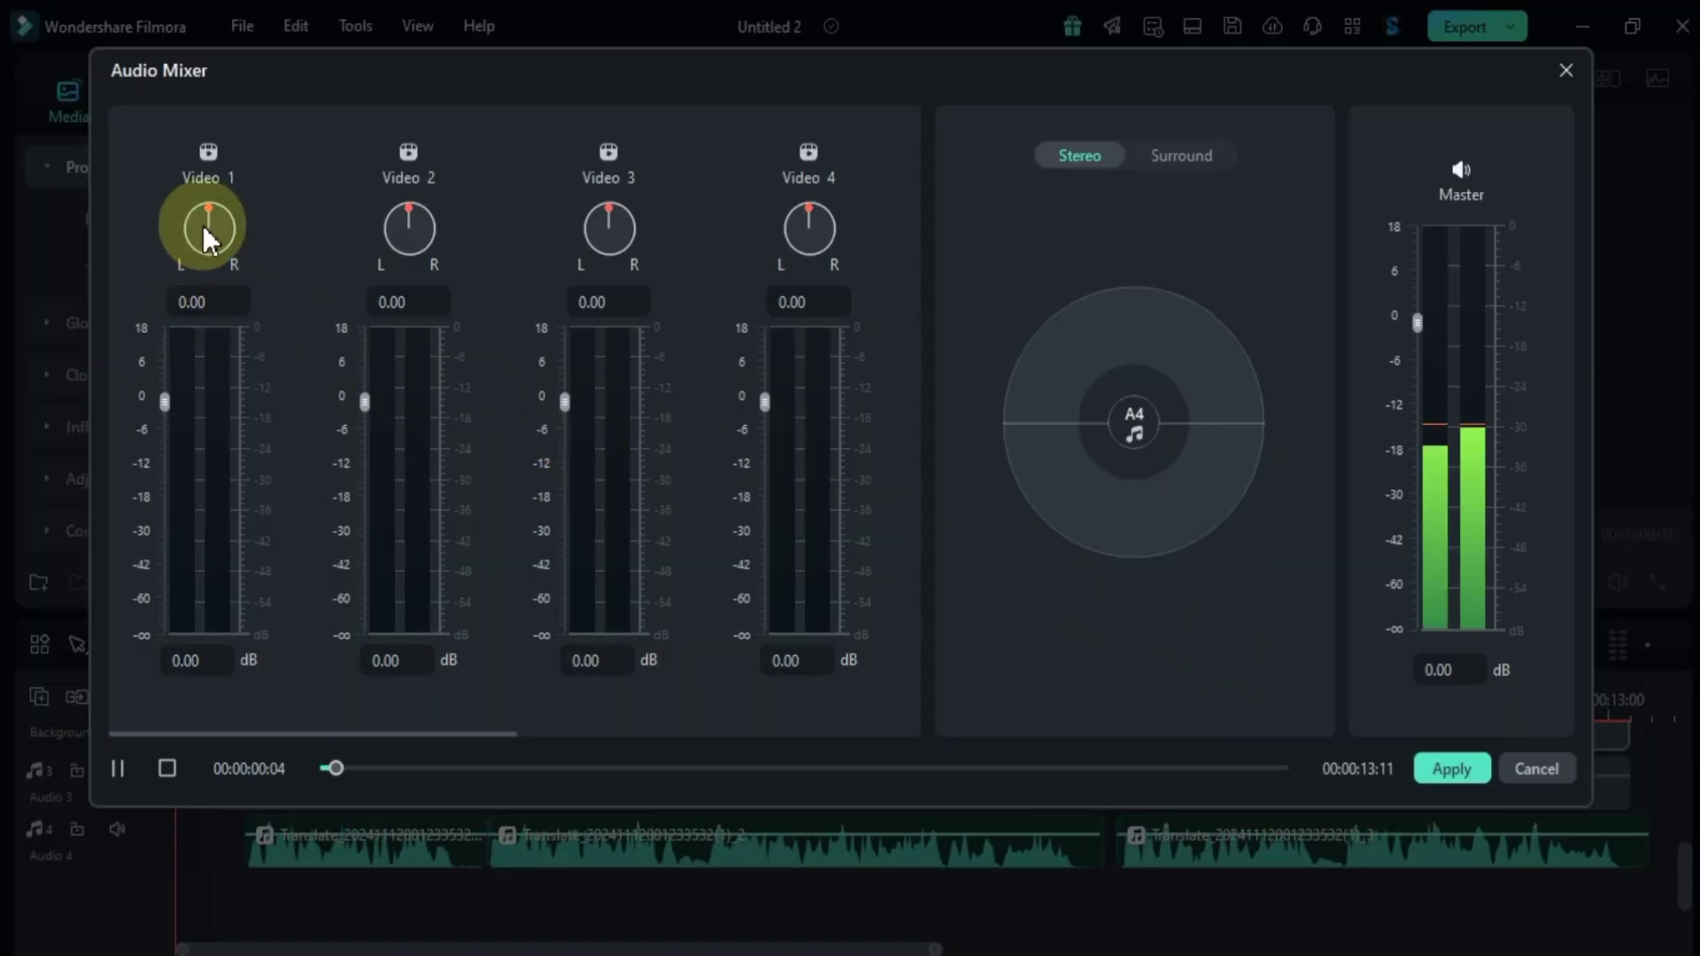
pyautogui.moveTo(204, 219); pyautogui.dragTo(238, 235)
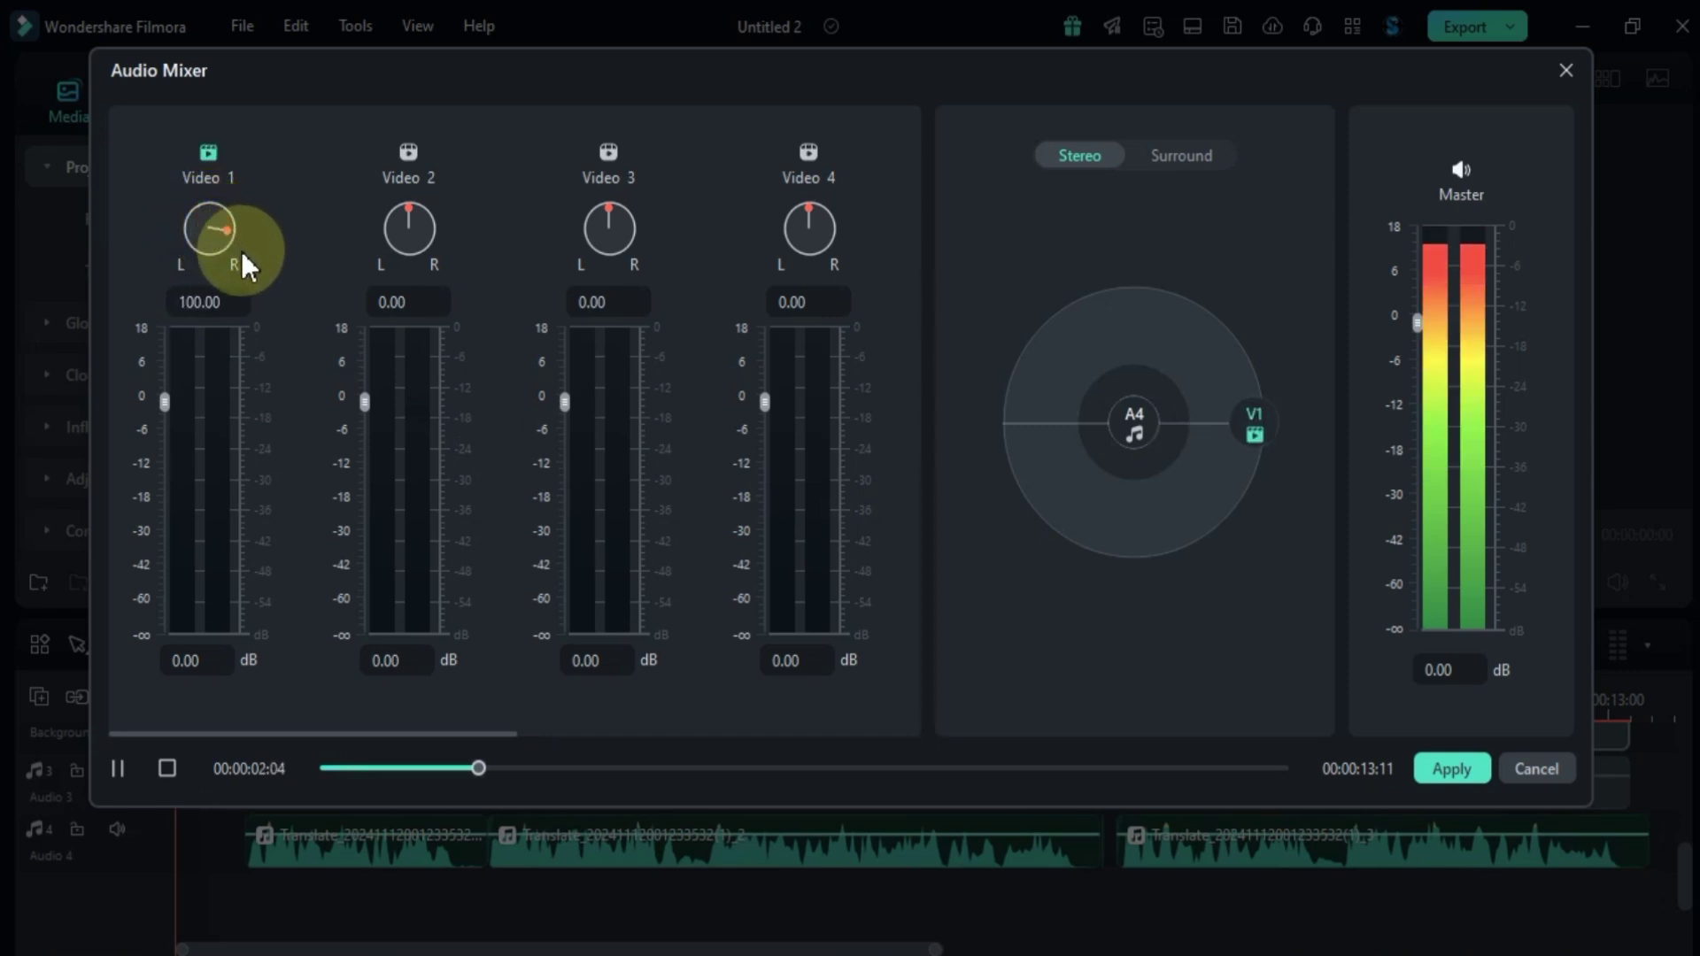
pyautogui.moveTo(405, 228); pyautogui.dragTo(353, 219)
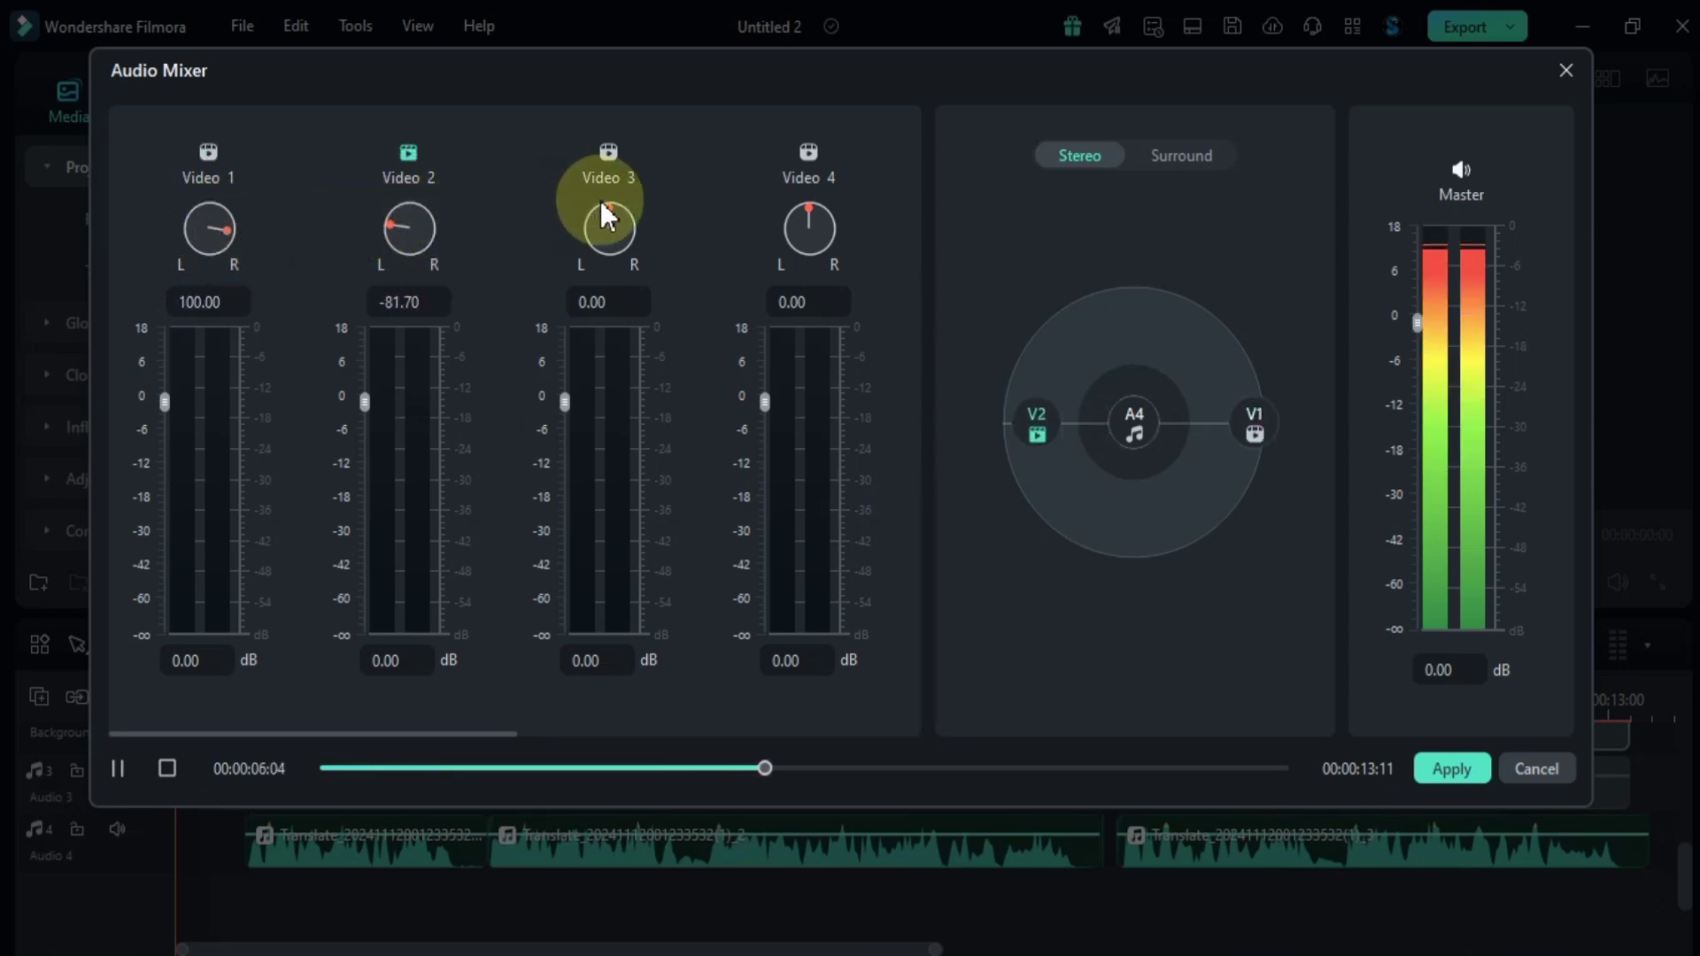
pyautogui.moveTo(608, 206)
pyautogui.mouseDown()
pyautogui.moveTo(640, 232)
pyautogui.moveTo(589, 189)
pyautogui.moveTo(629, 200)
pyautogui.mouseUp()
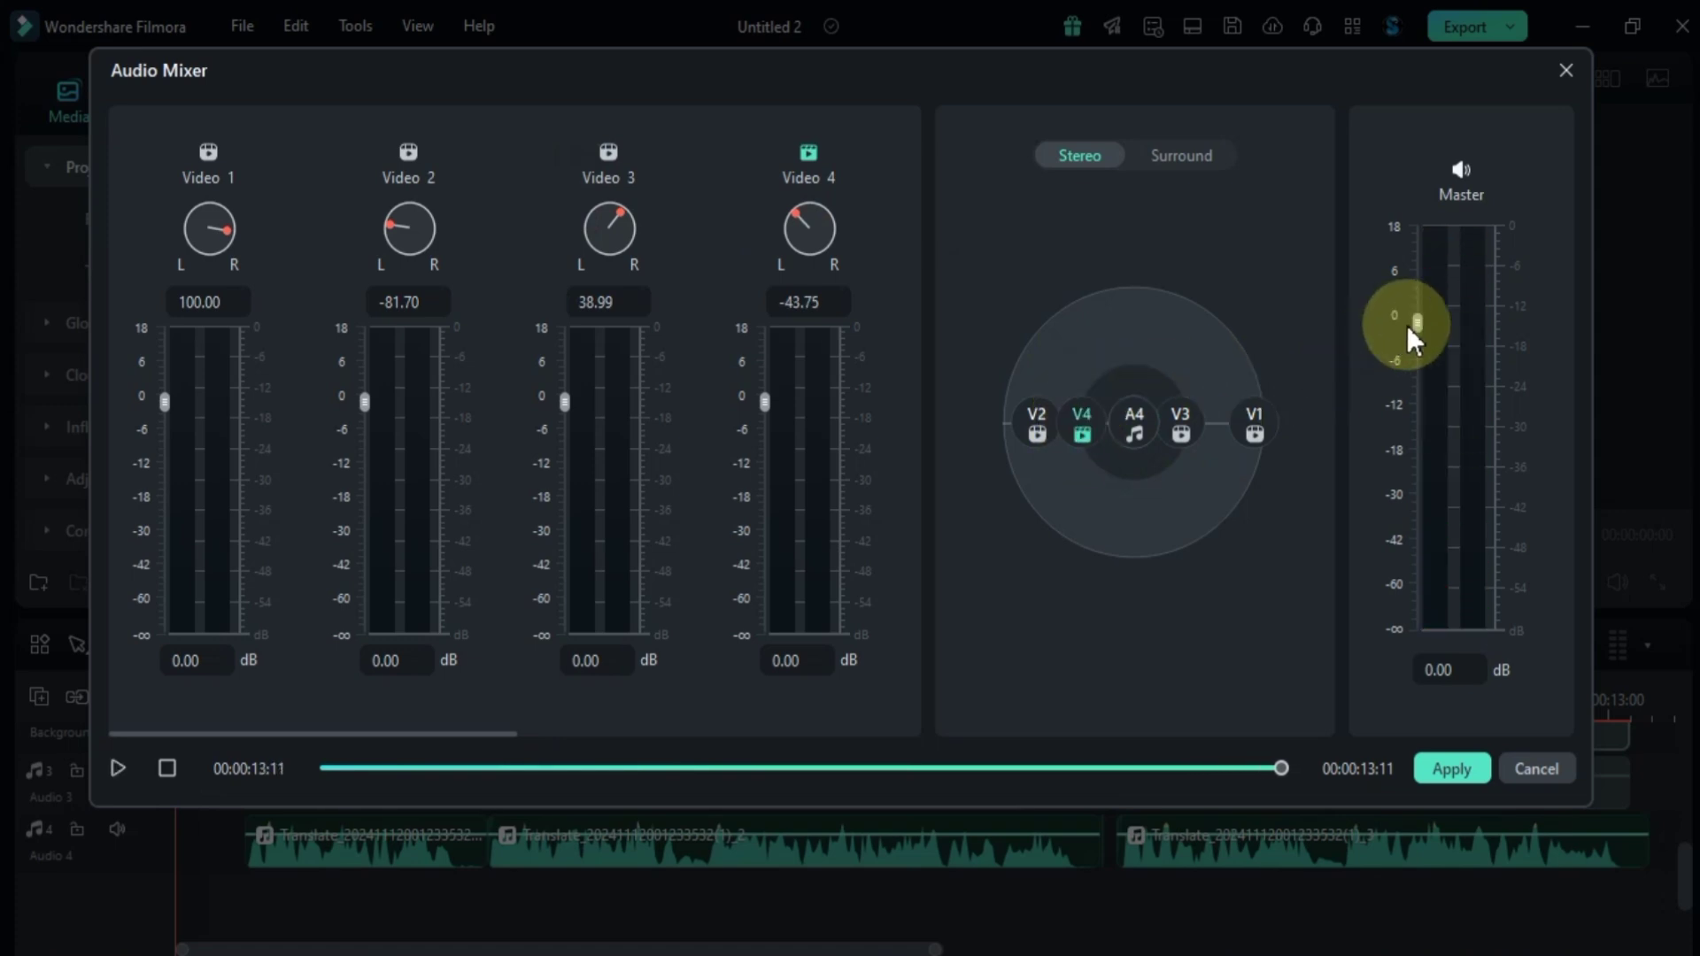
# Set the mixer's master volume to 2.63 dB while previewing playback
pyautogui.moveTo(1422, 321); pyautogui.dragTo(1428, 357)
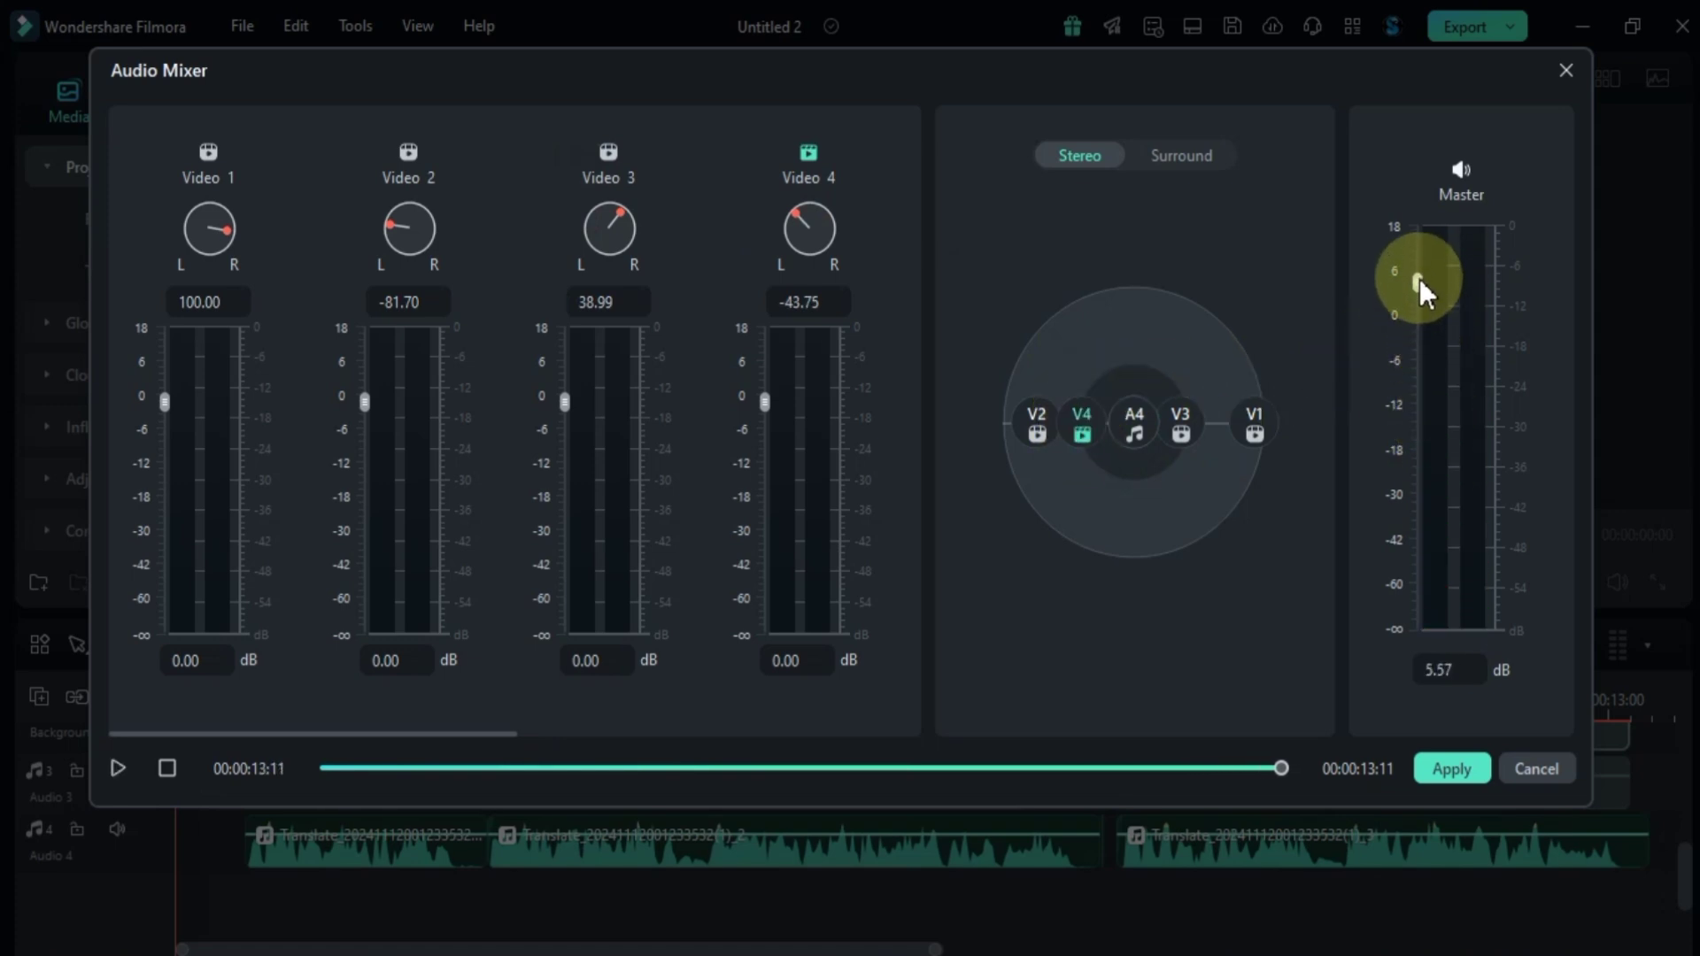
pyautogui.moveTo(1440, 668); pyautogui.dragTo(1448, 667)
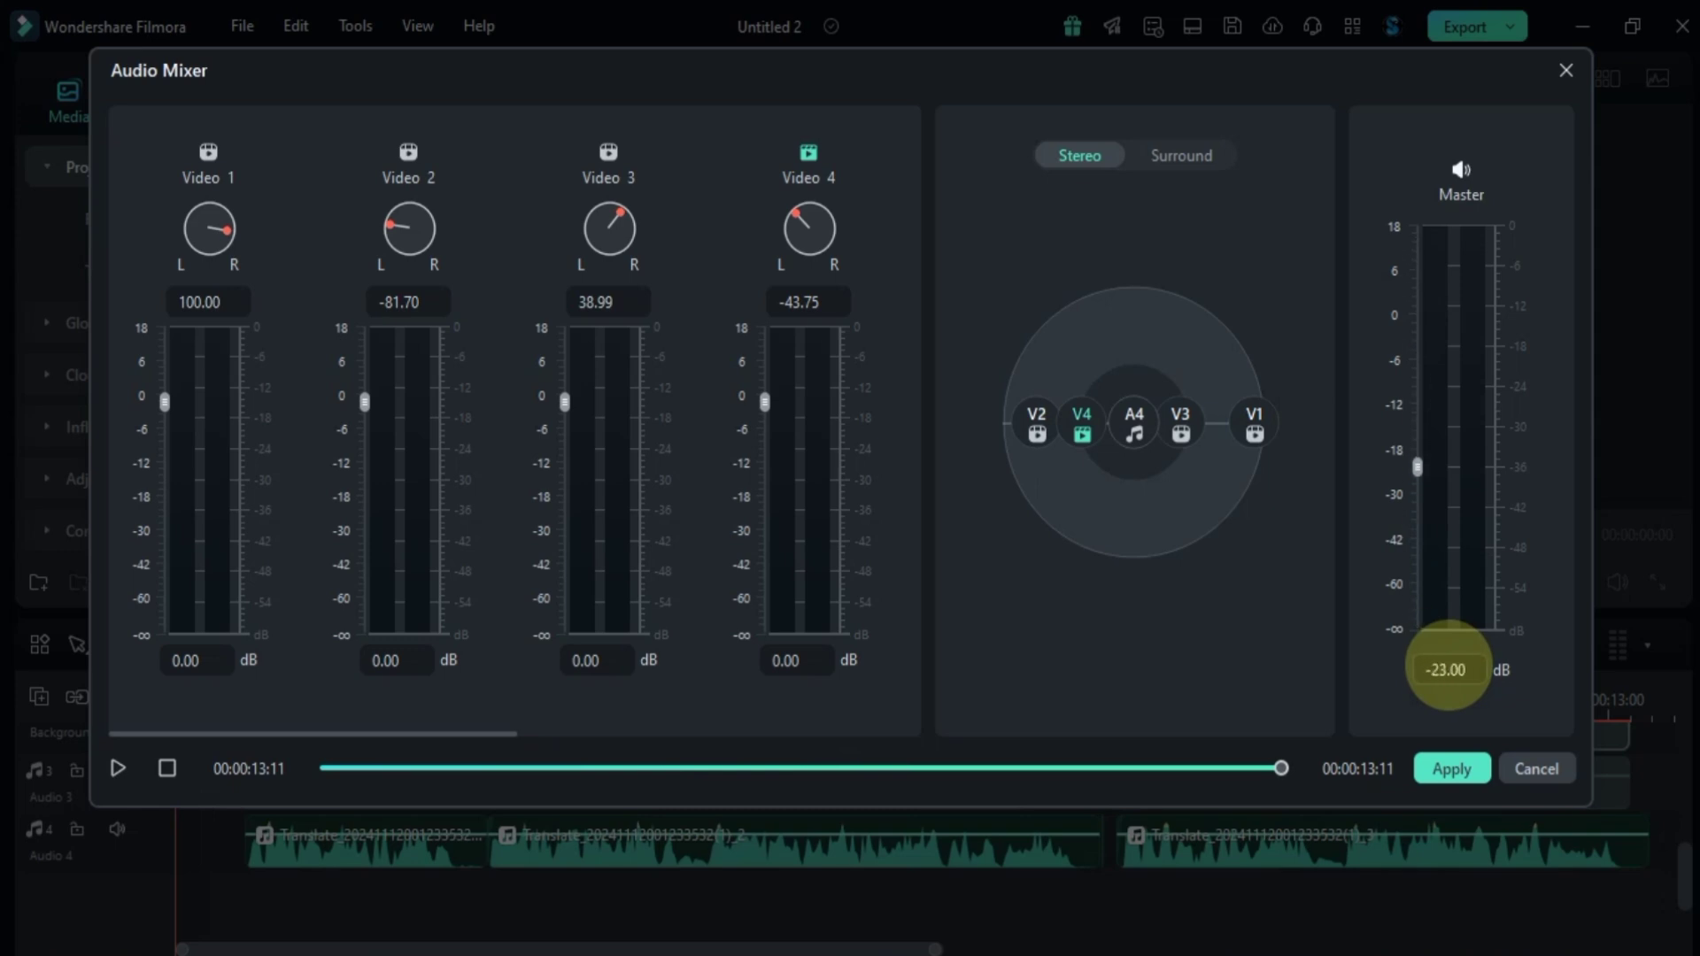
pyautogui.press('space')
pyautogui.moveTo(1417, 443); pyautogui.dragTo(1417, 301)
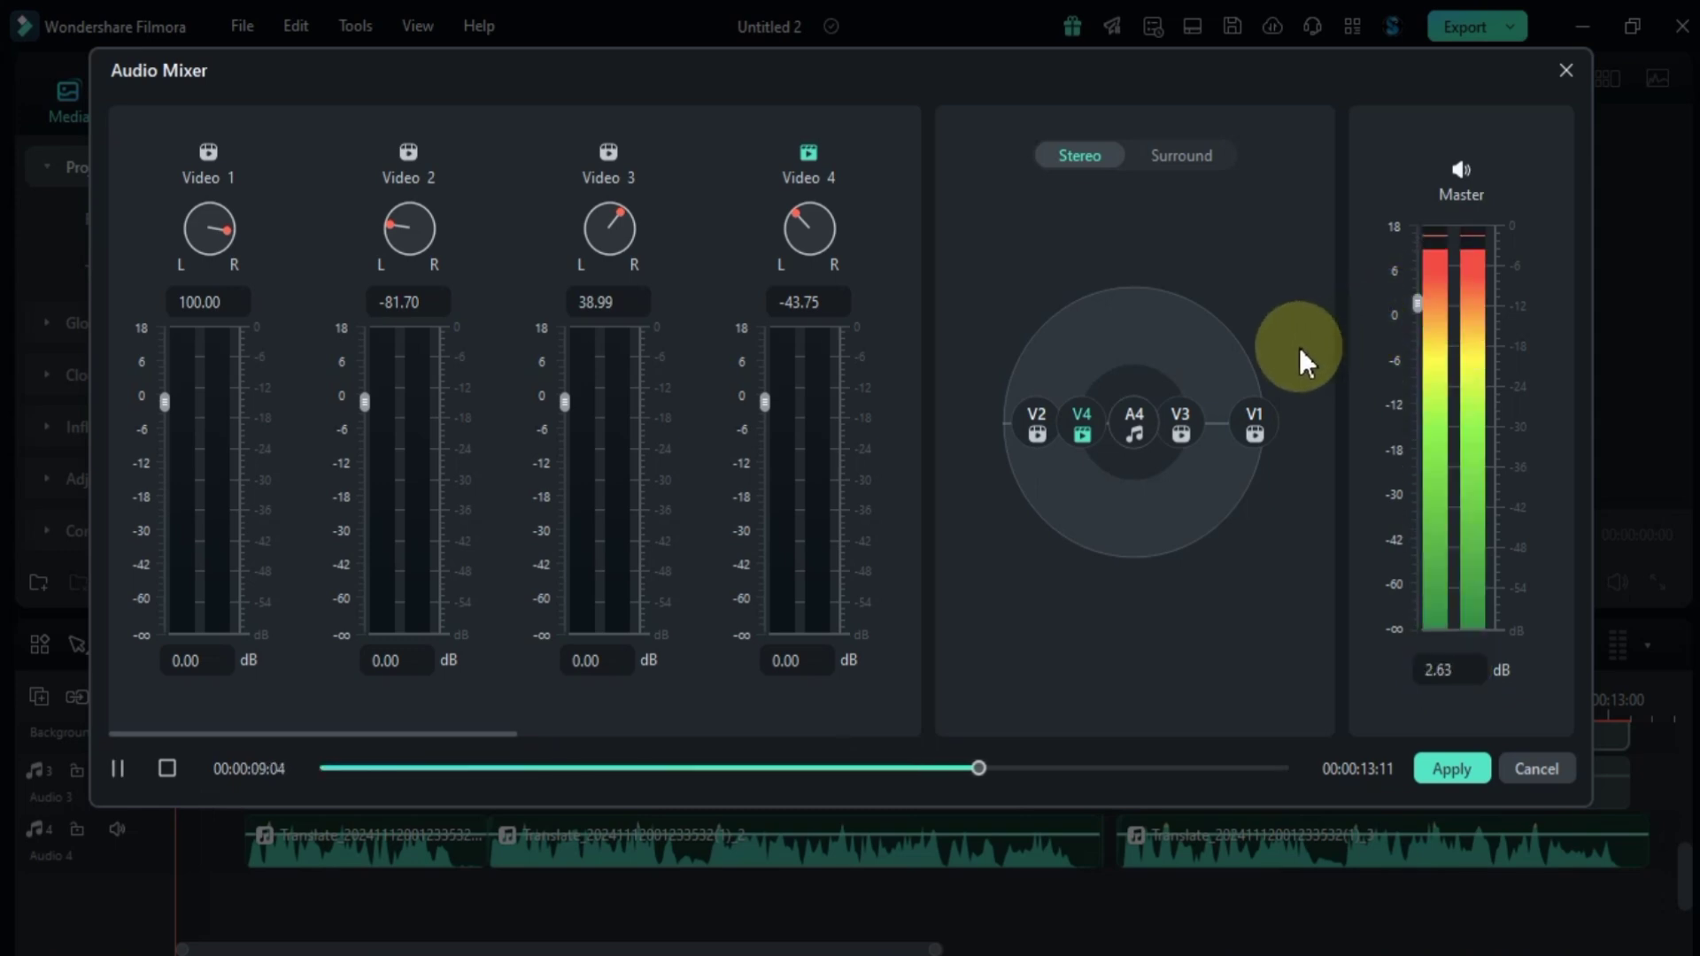
# Switch to Surround panning, reposition A2 and V4, and apply the mixer settings
pyautogui.click(1177, 164)
pyautogui.click(1070, 326)
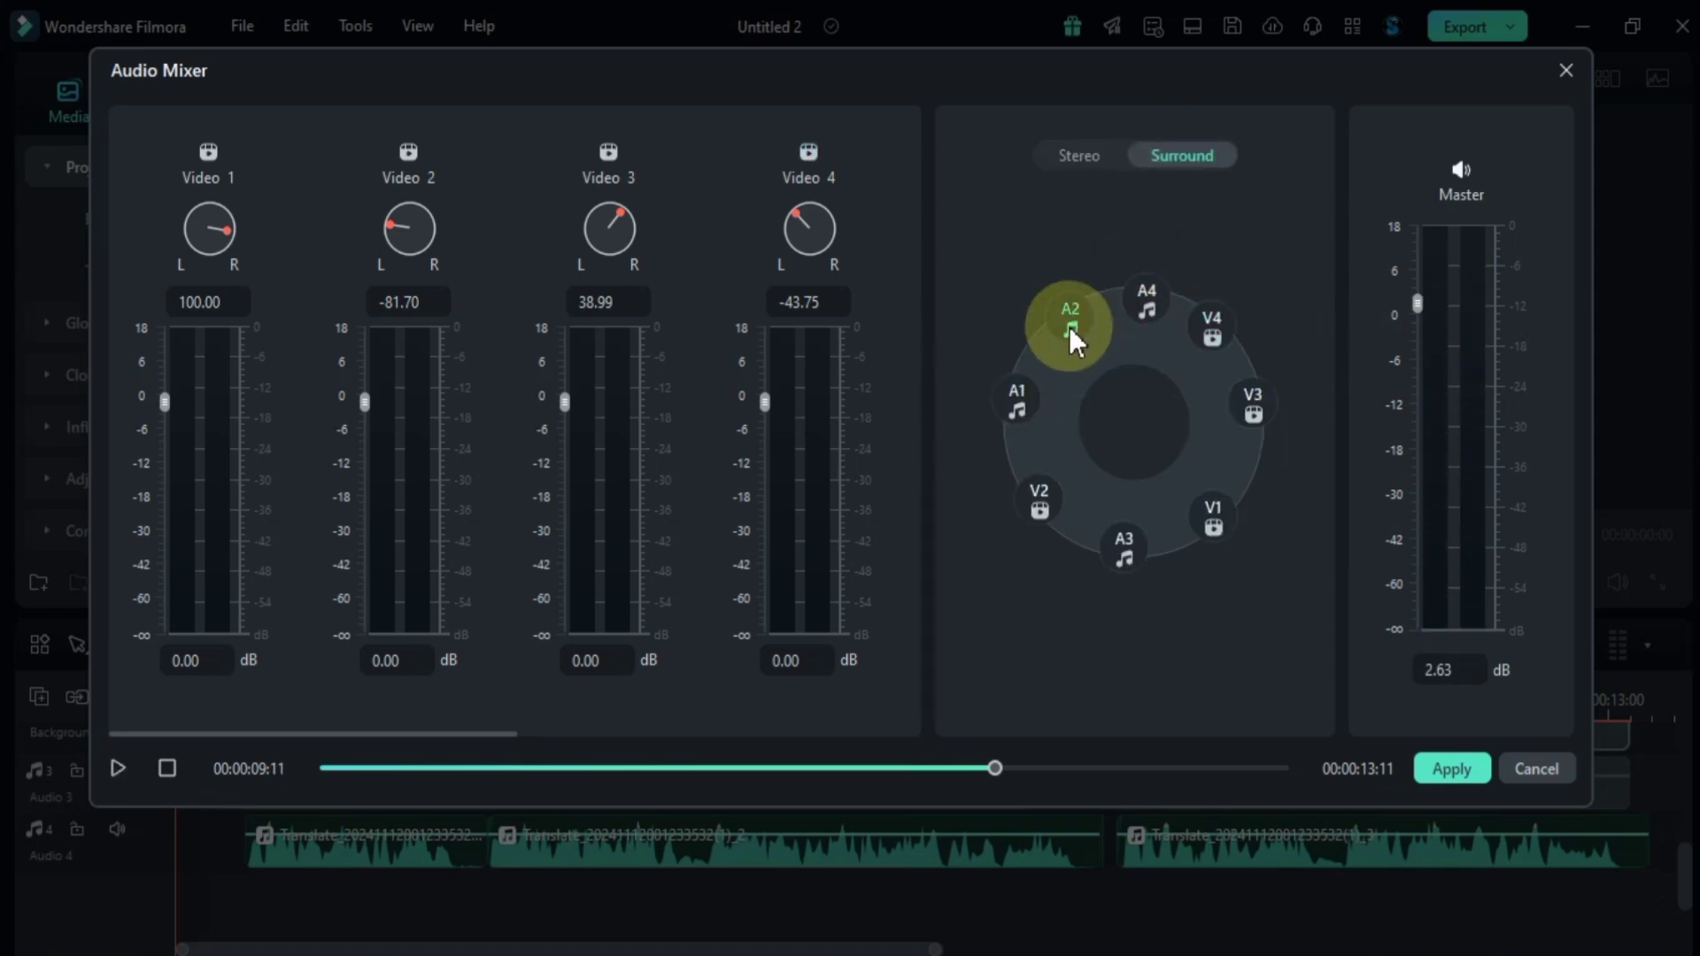
pyautogui.moveTo(1060, 354); pyautogui.dragTo(1081, 317)
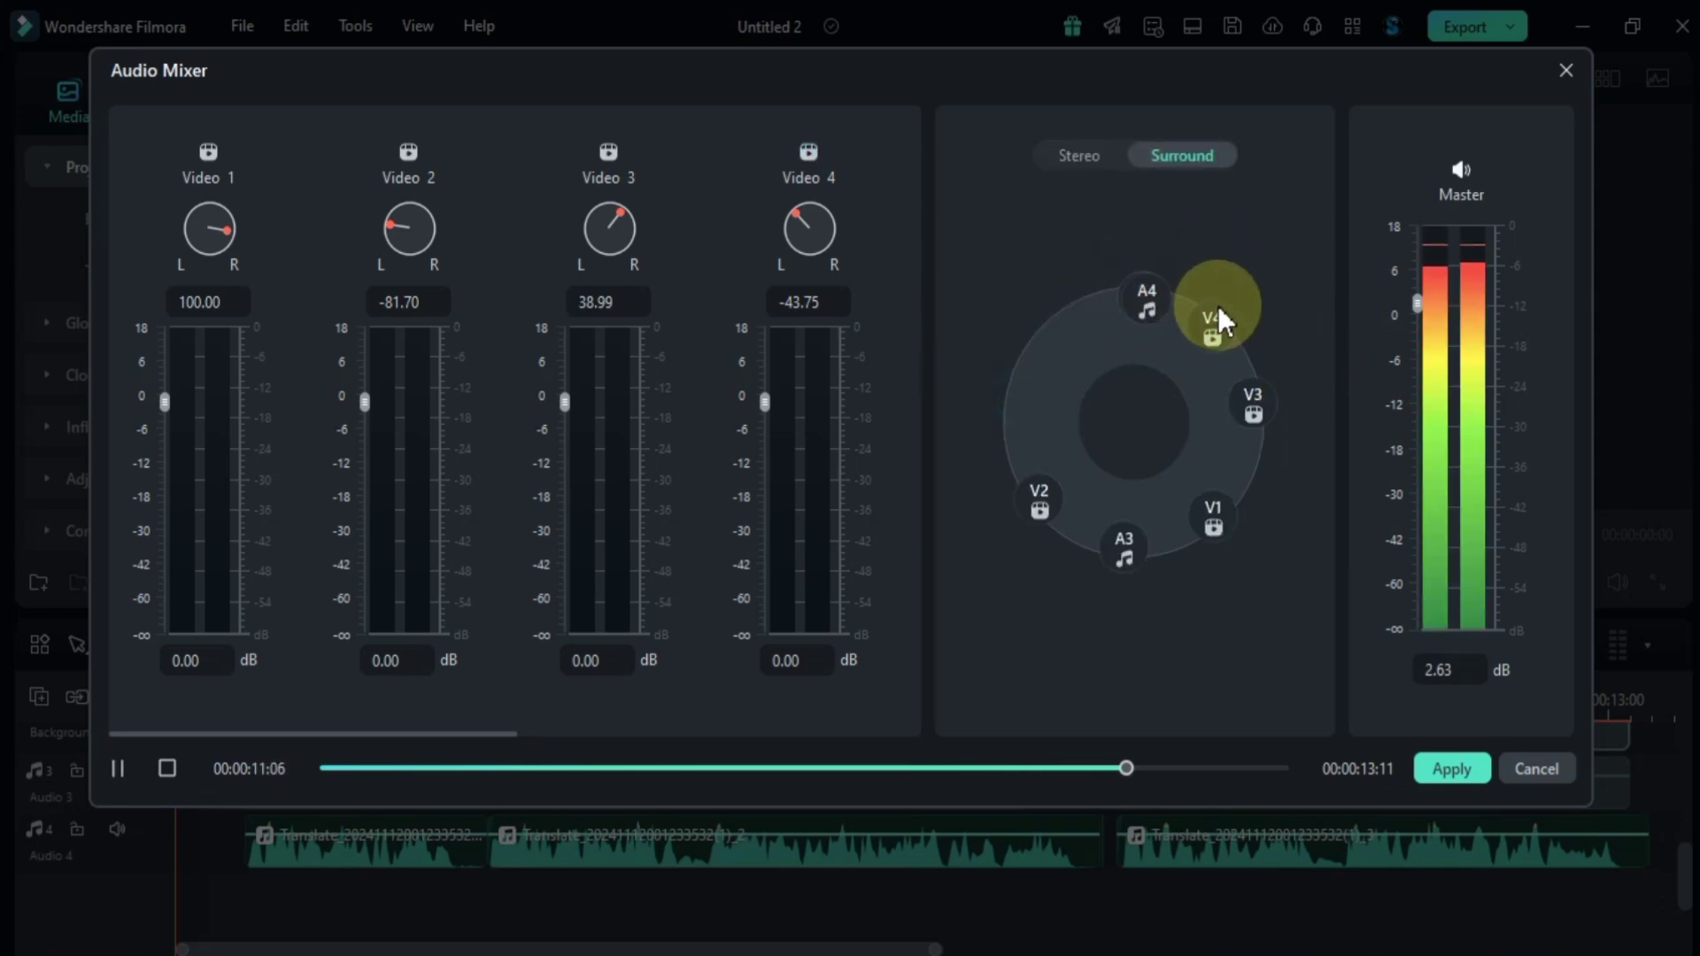
pyautogui.moveTo(1186, 526); pyautogui.dragTo(1076, 471)
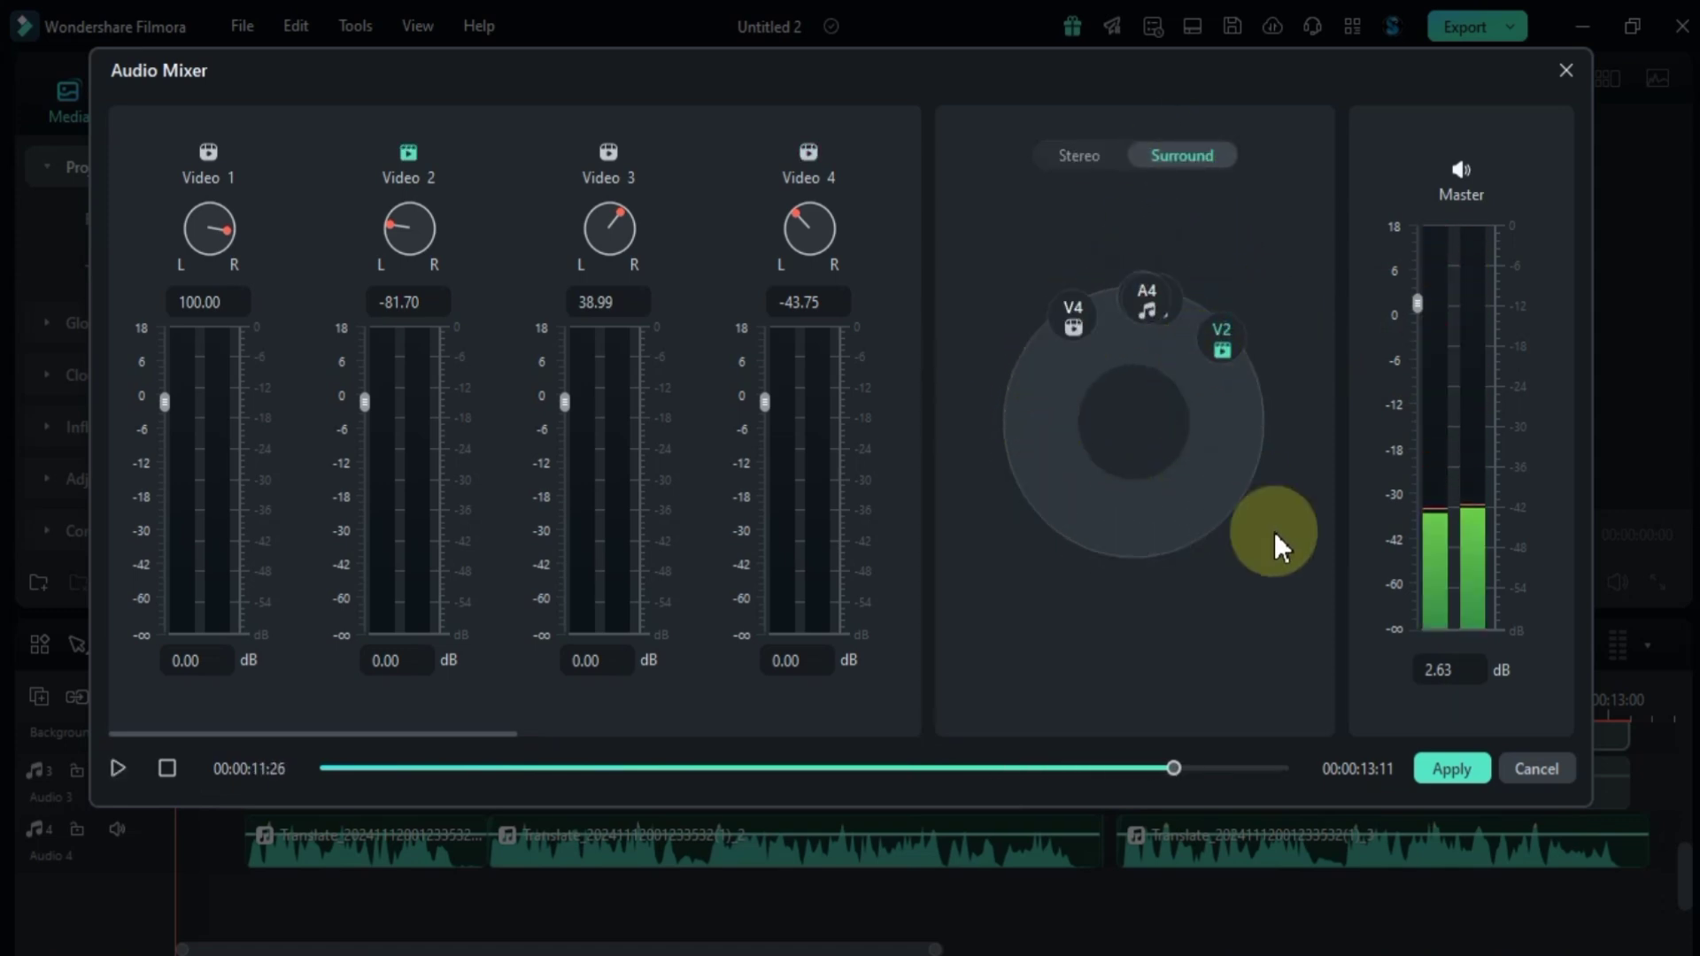
pyautogui.click(1450, 768)
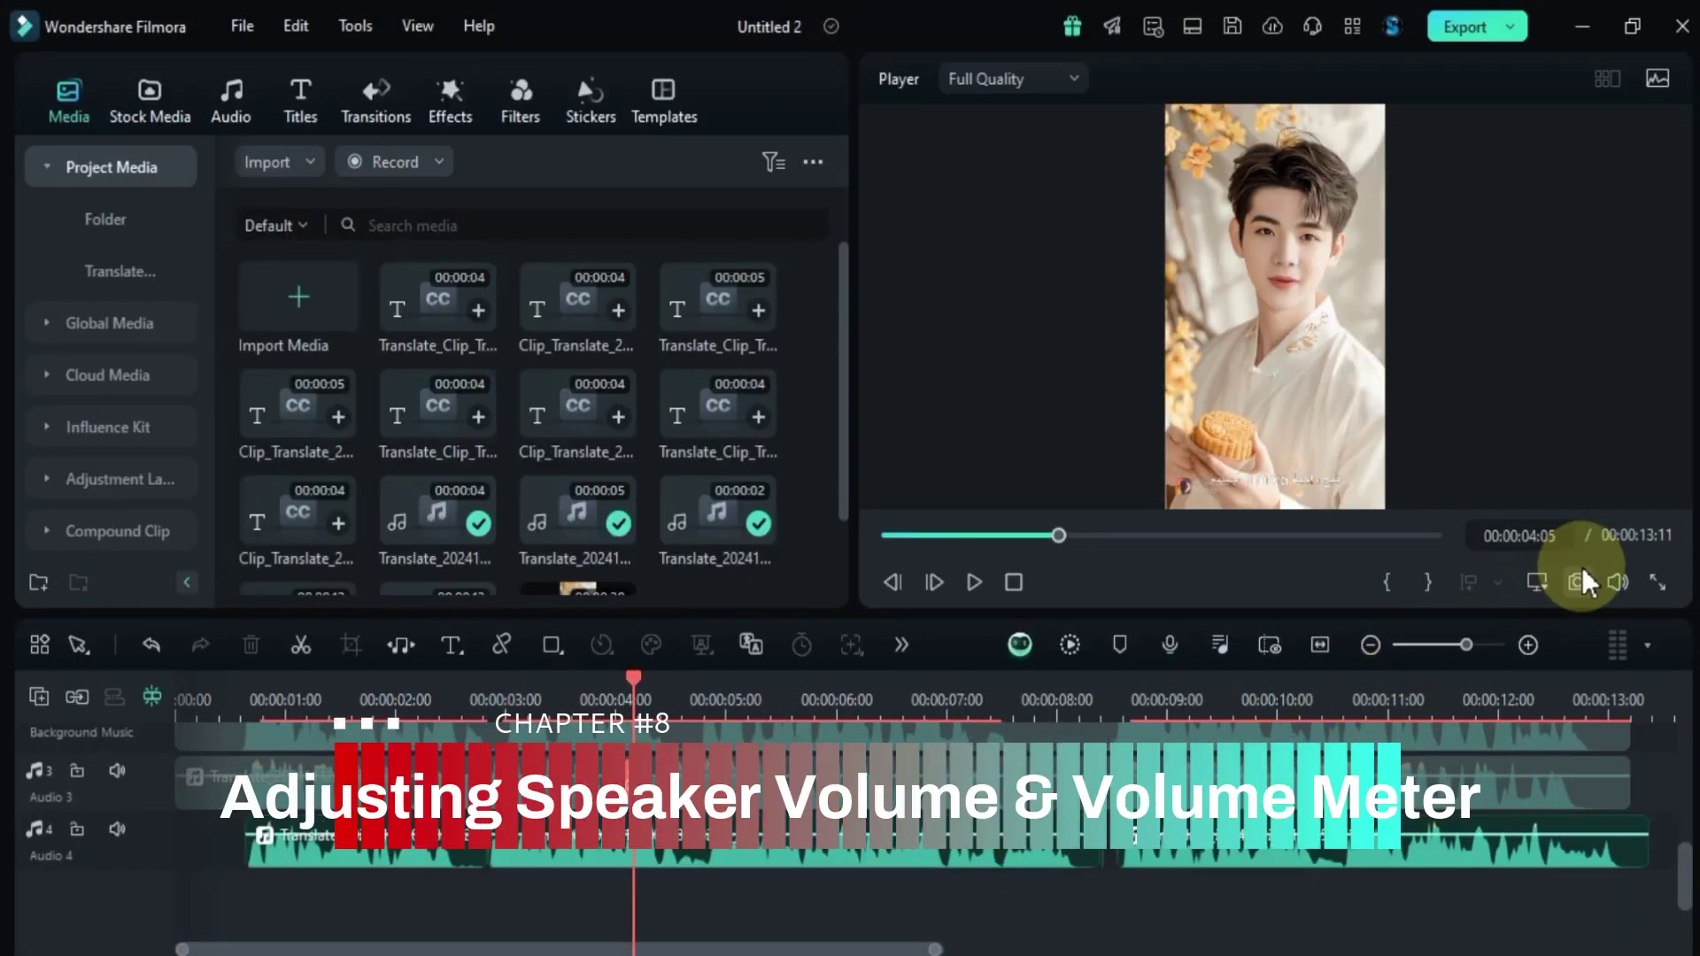
# Adjust the preview speaker volume and show the audio level meter during playback
pyautogui.moveTo(1617, 584)
pyautogui.moveTo(1629, 489)
pyautogui.mouseDown()
pyautogui.moveTo(1624, 410)
pyautogui.moveTo(1622, 509)
pyautogui.moveTo(1627, 423)
pyautogui.moveTo(1616, 505)
pyautogui.moveTo(1633, 447)
pyautogui.moveTo(1632, 474)
pyautogui.mouseUp()
pyautogui.press('space')
pyautogui.click(1623, 652)
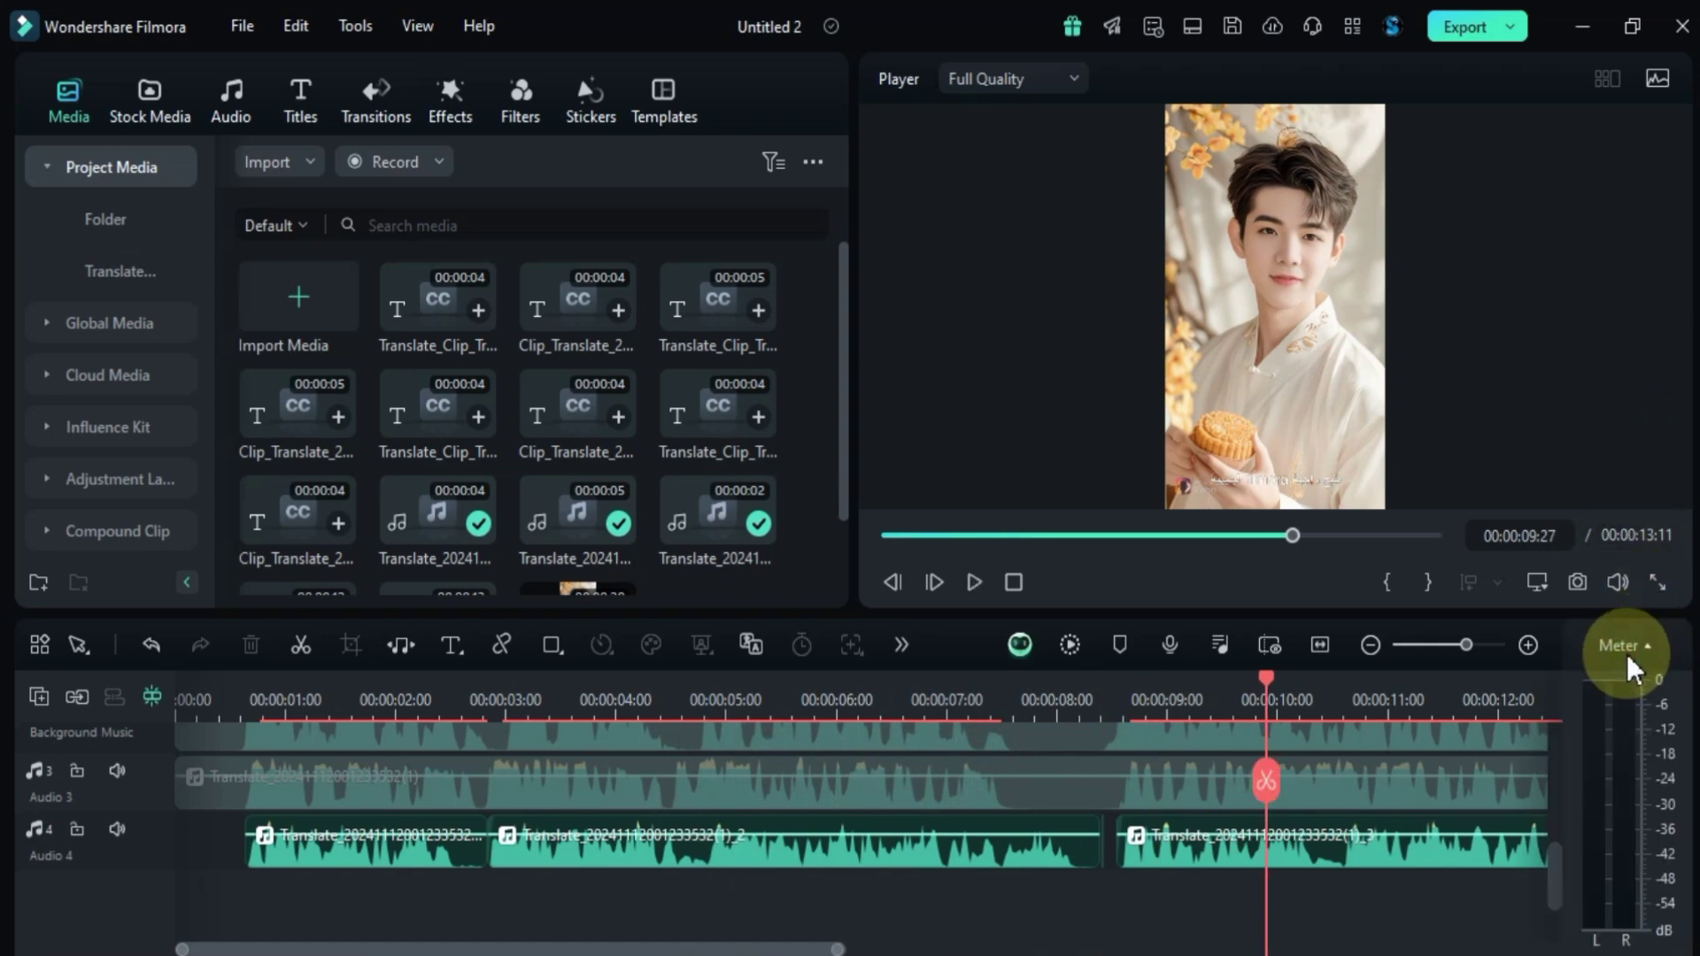
pyautogui.press('space')
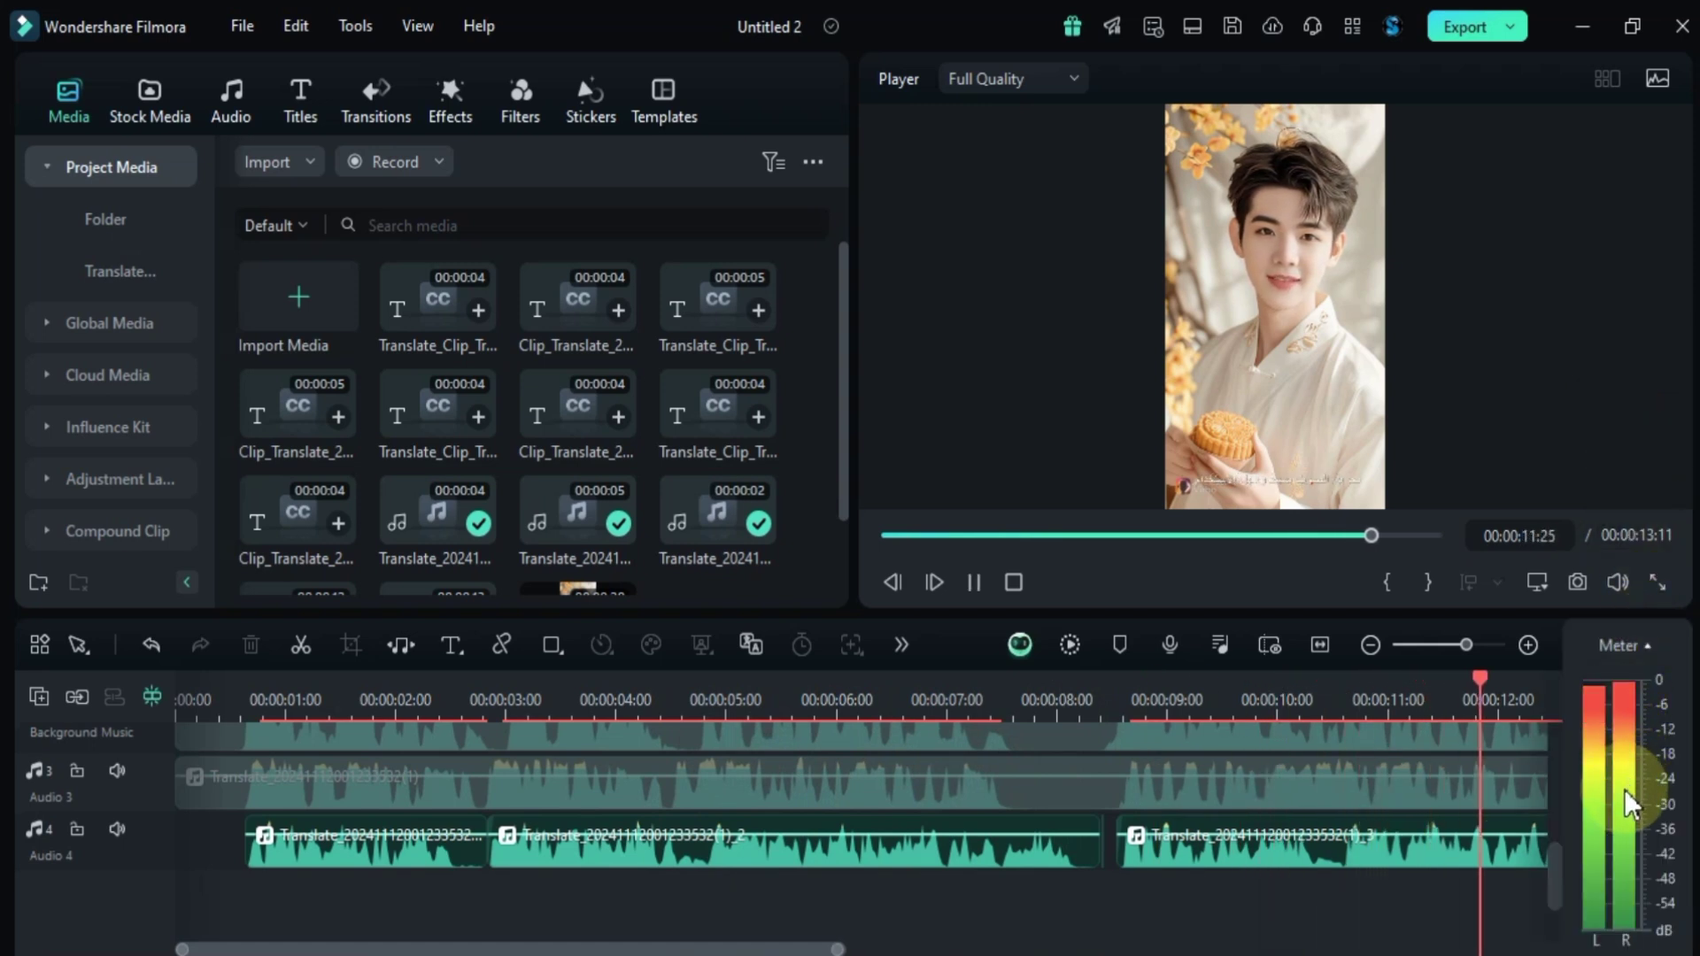
# Lower the second Audio 4 clip's volume to -18.75 dB, listen, then raise it back
pyautogui.click(638, 836)
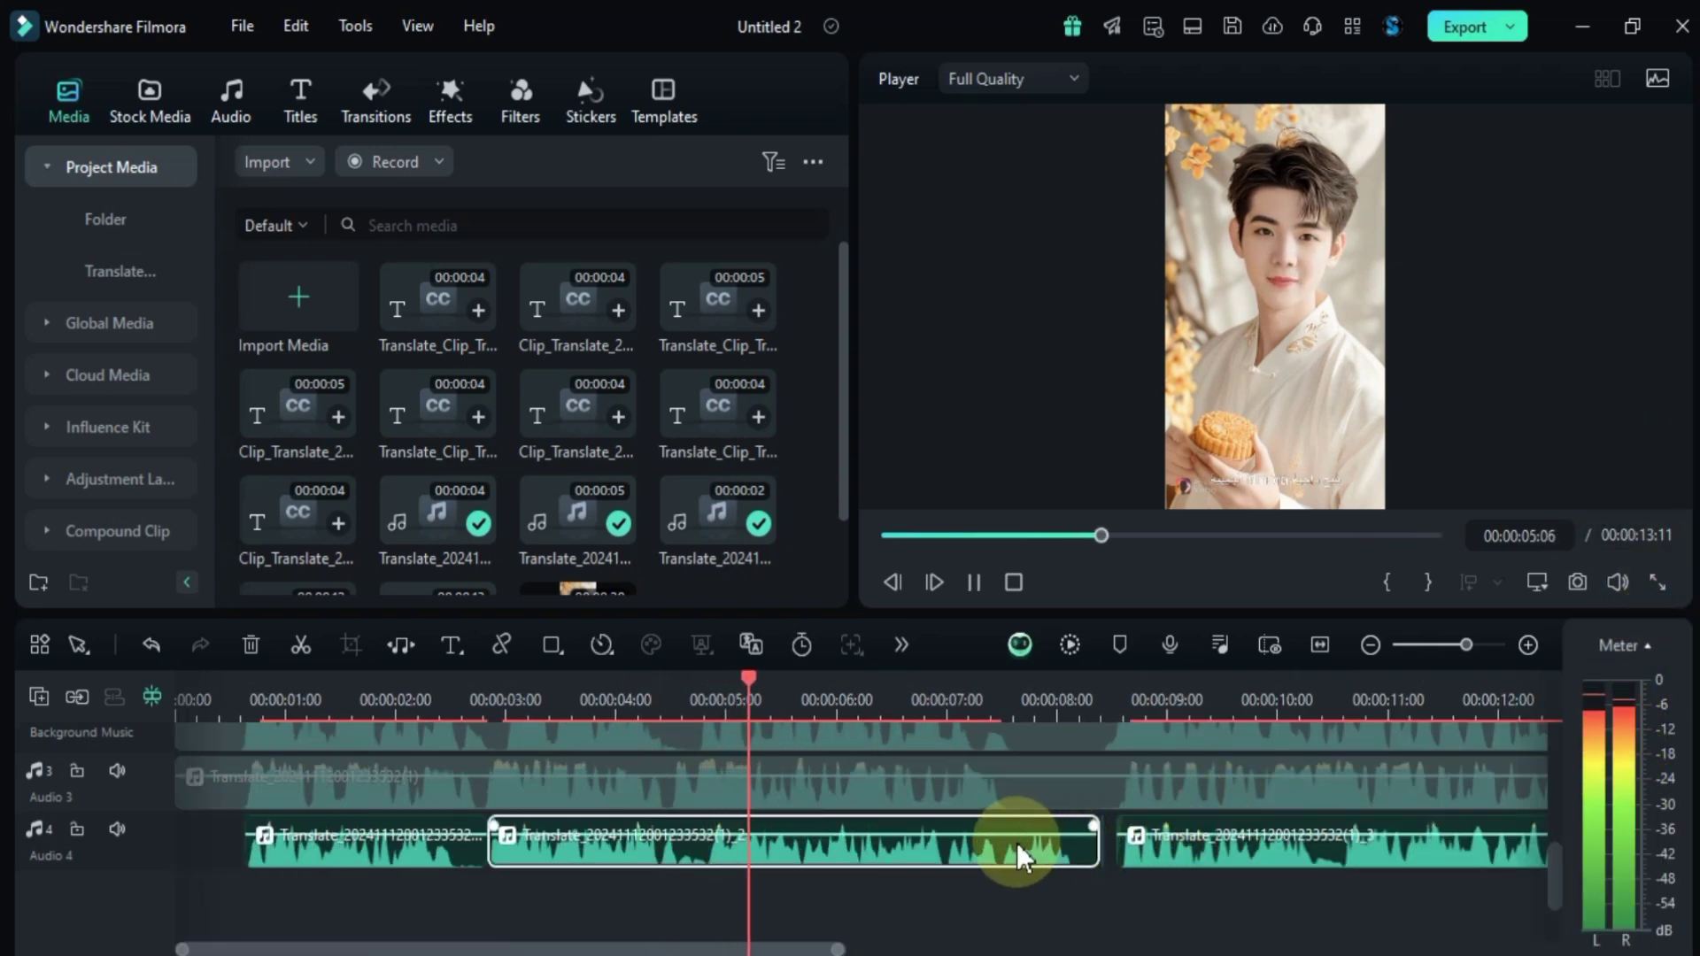
pyautogui.press('space')
pyautogui.moveTo(911, 834); pyautogui.dragTo(892, 850)
pyautogui.press('space')
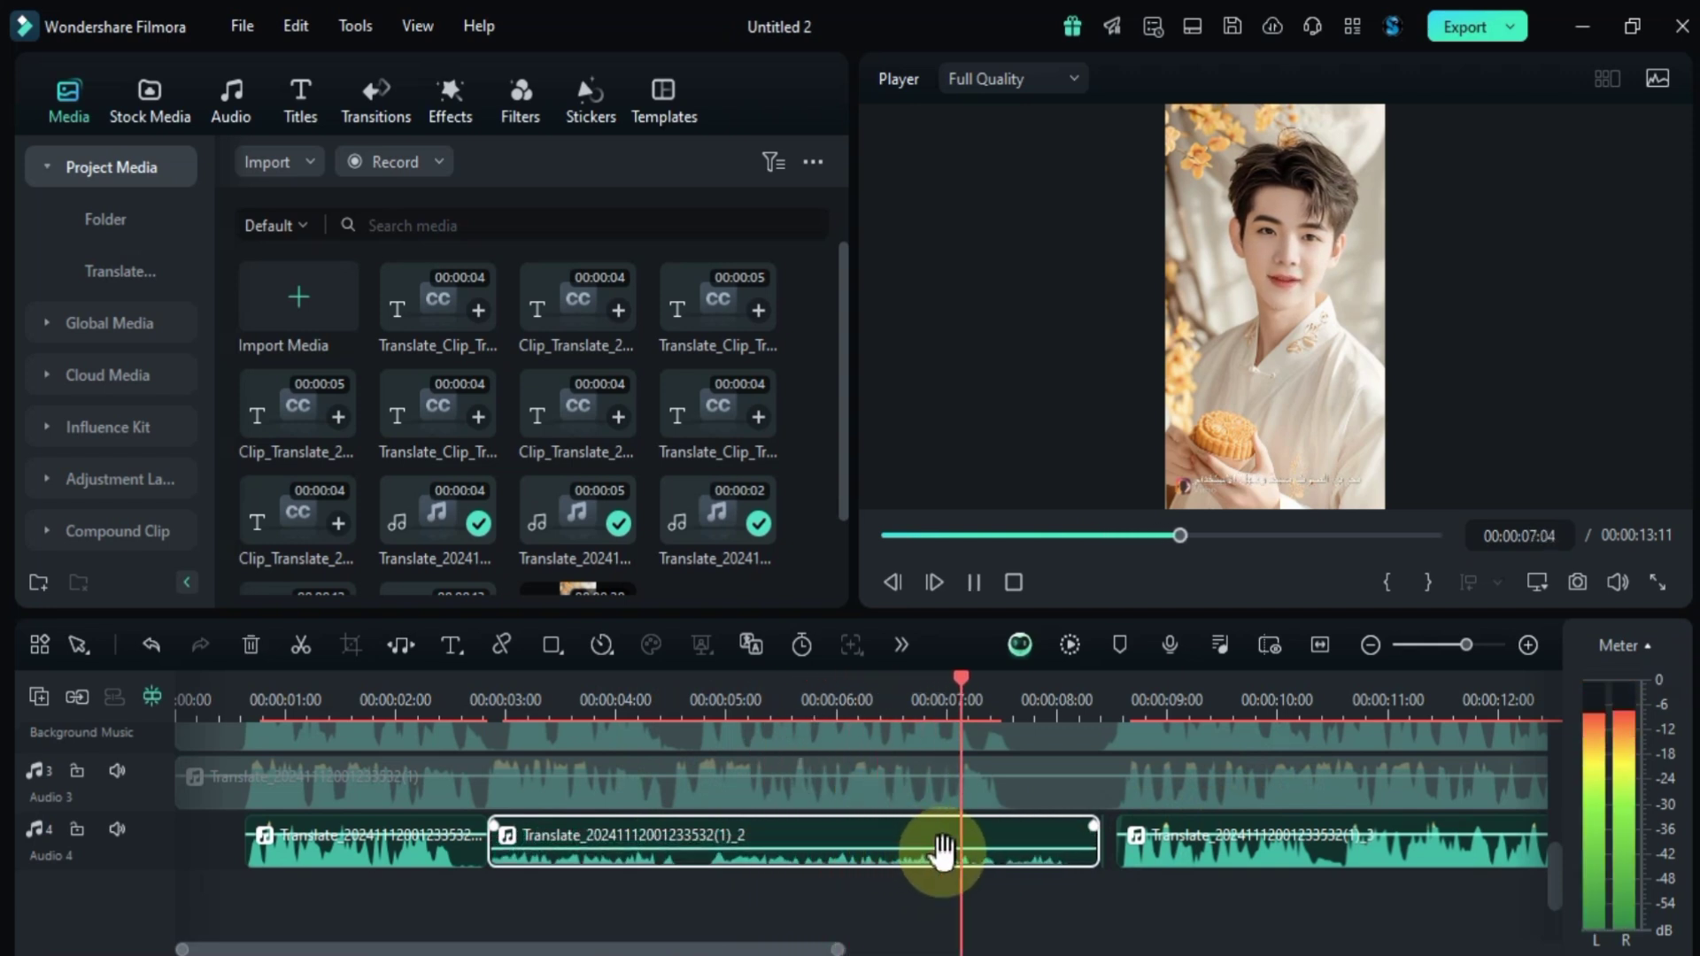
pyautogui.moveTo(944, 854); pyautogui.dragTo(972, 846)
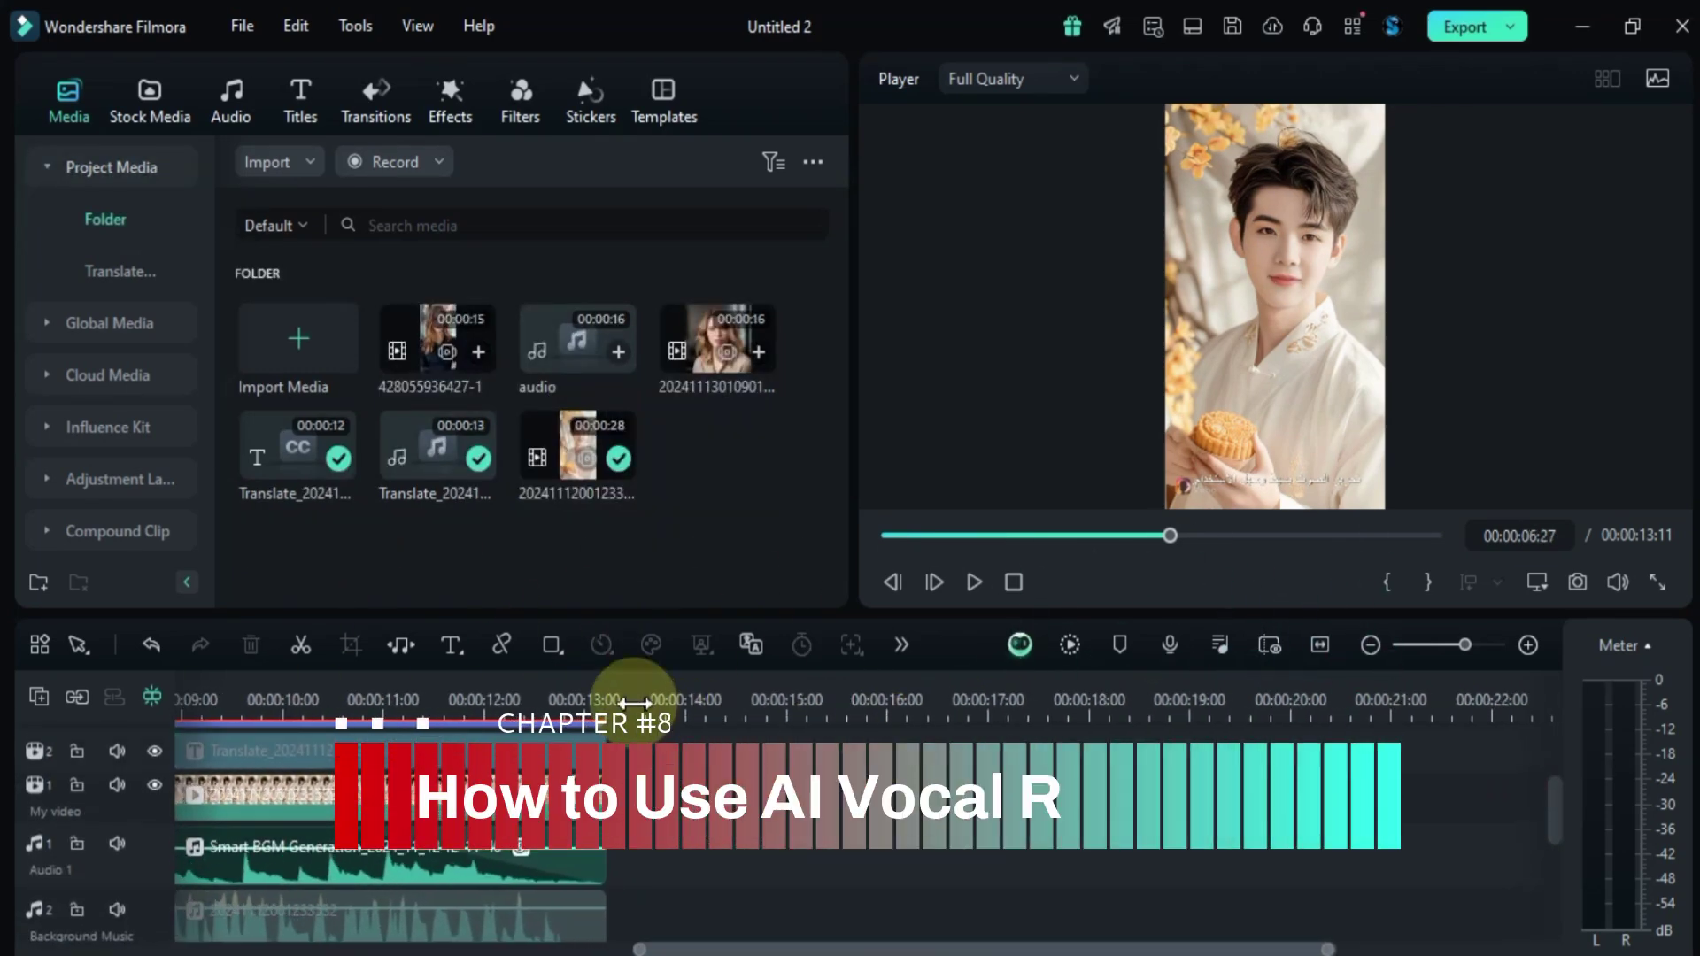
pyautogui.scroll(-3, 625, 728)
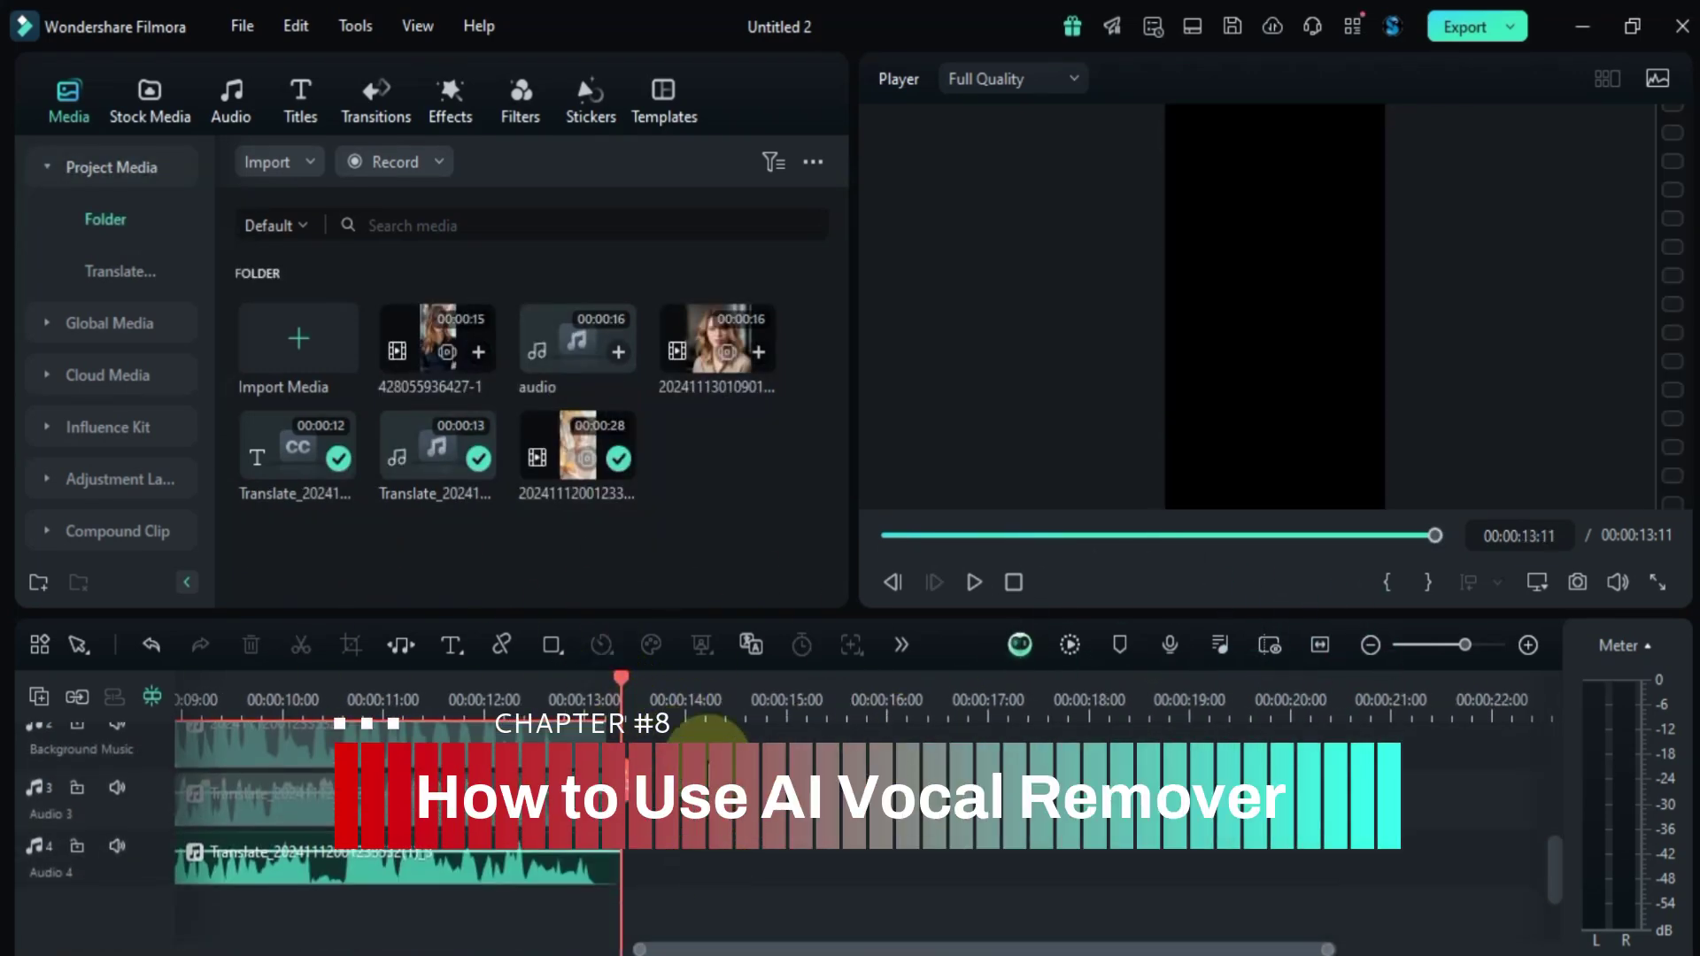
pyautogui.doubleClick(431, 353)
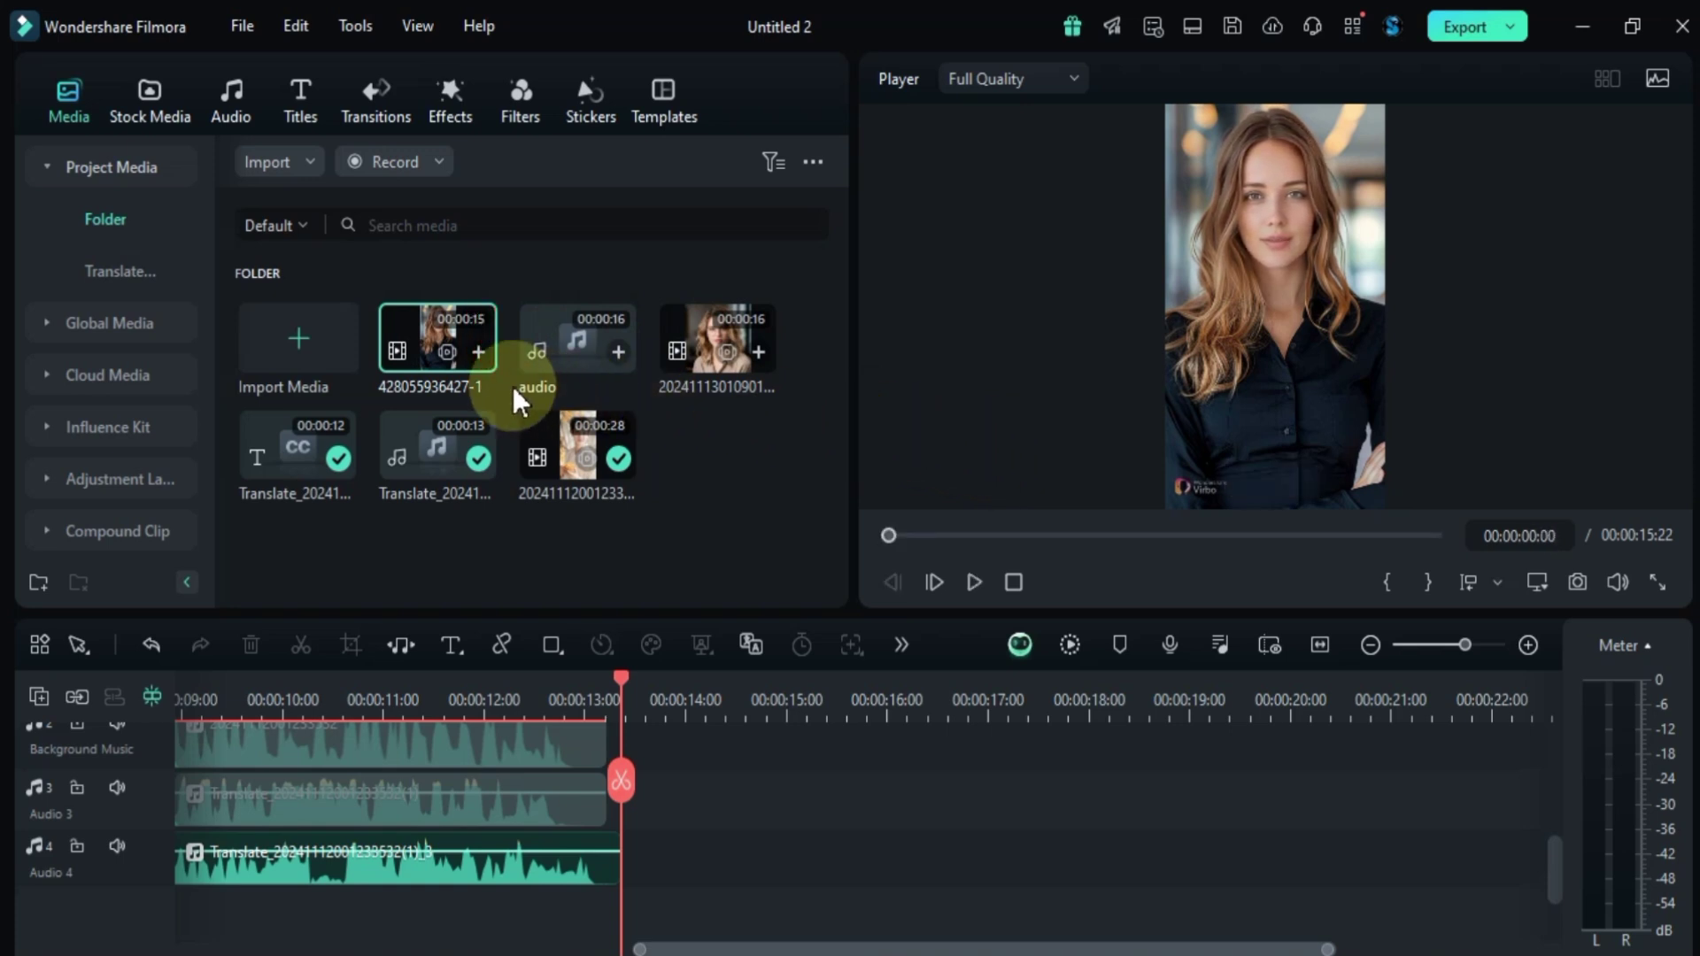
pyautogui.moveTo(432, 339); pyautogui.dragTo(629, 752)
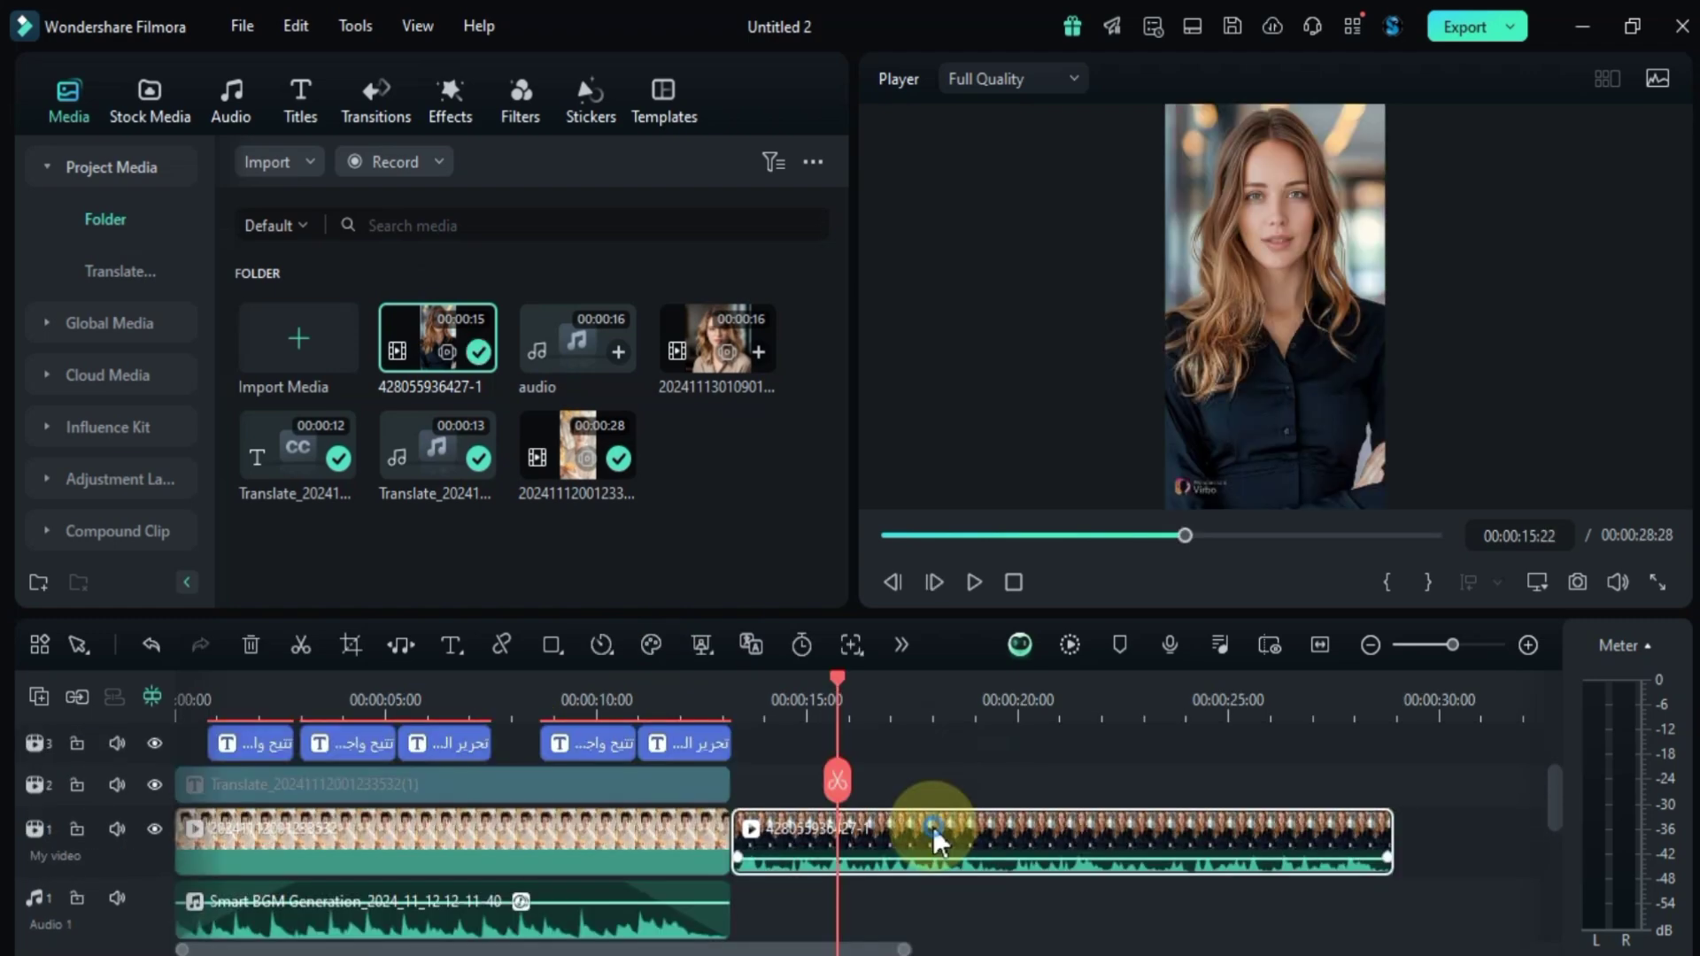
pyautogui.rightClick(936, 838)
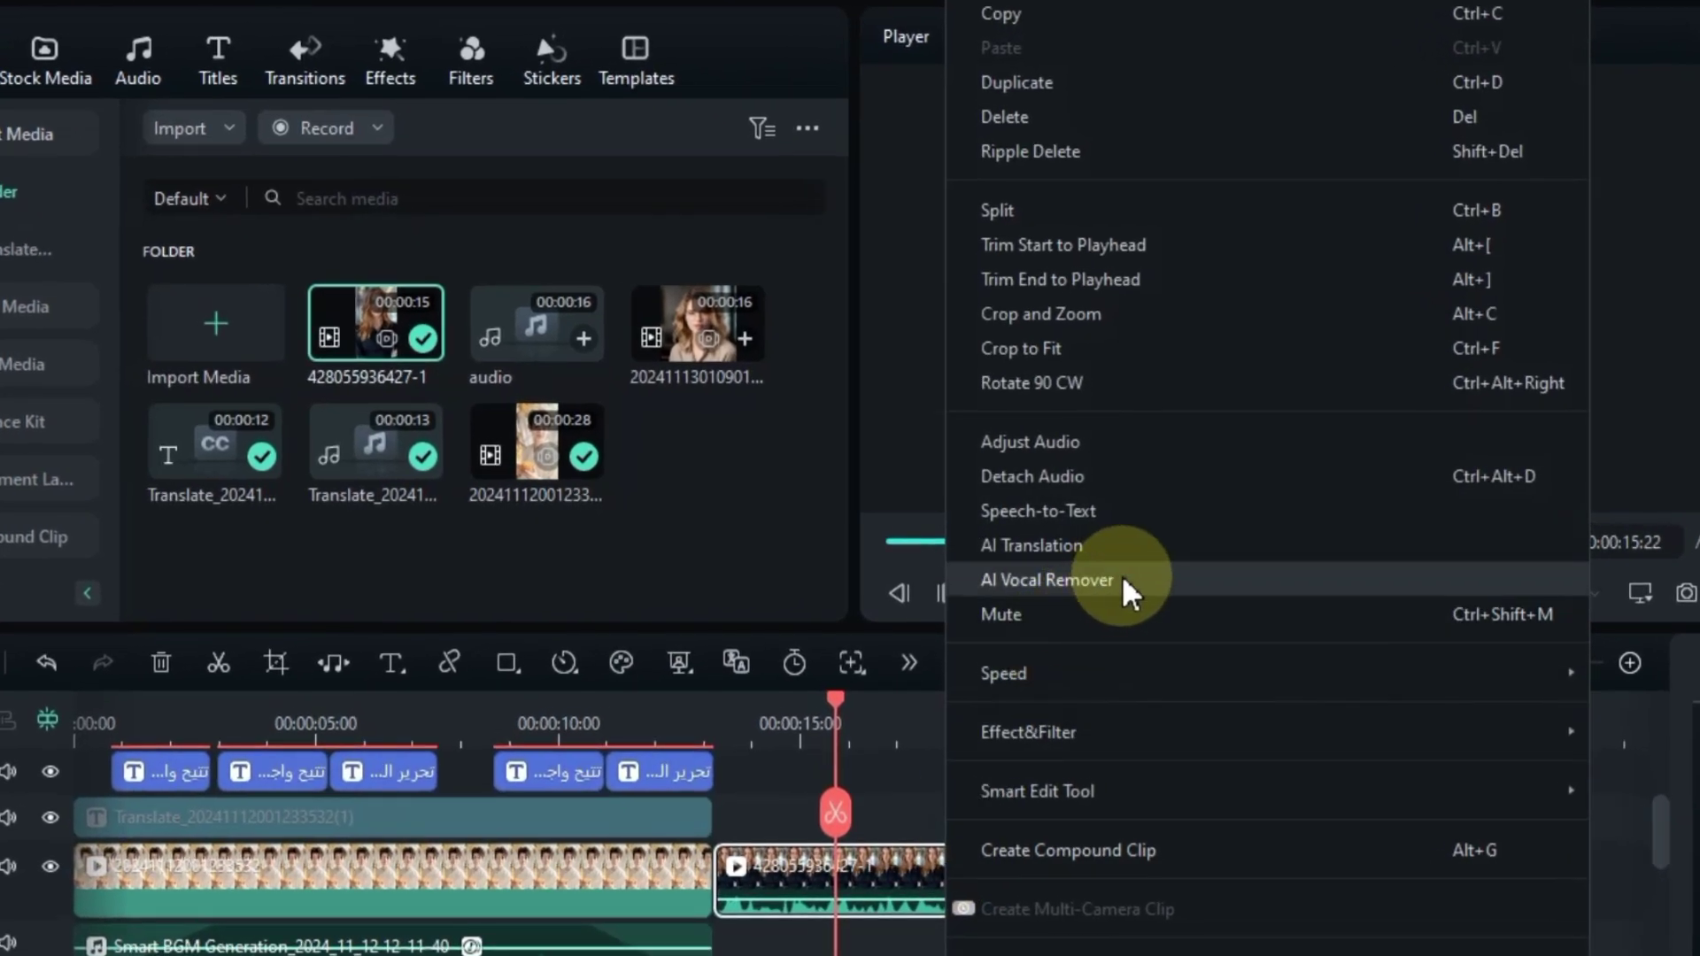
pyautogui.click(1153, 580)
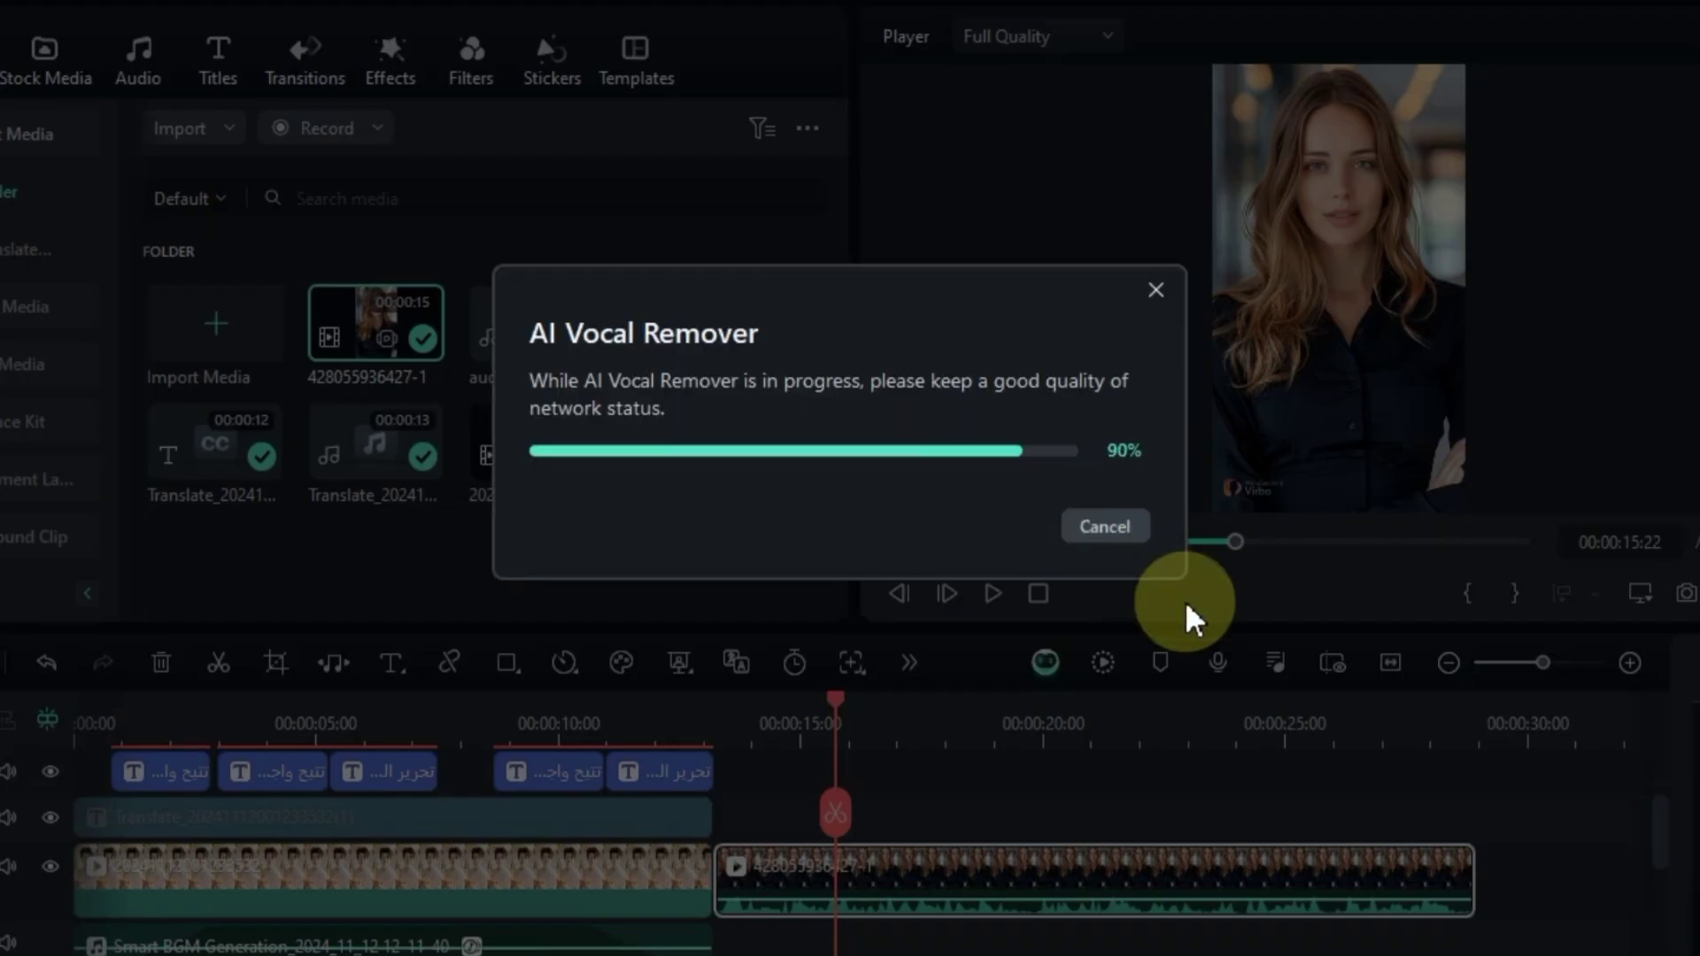
pyautogui.scroll(2, 1107, 908)
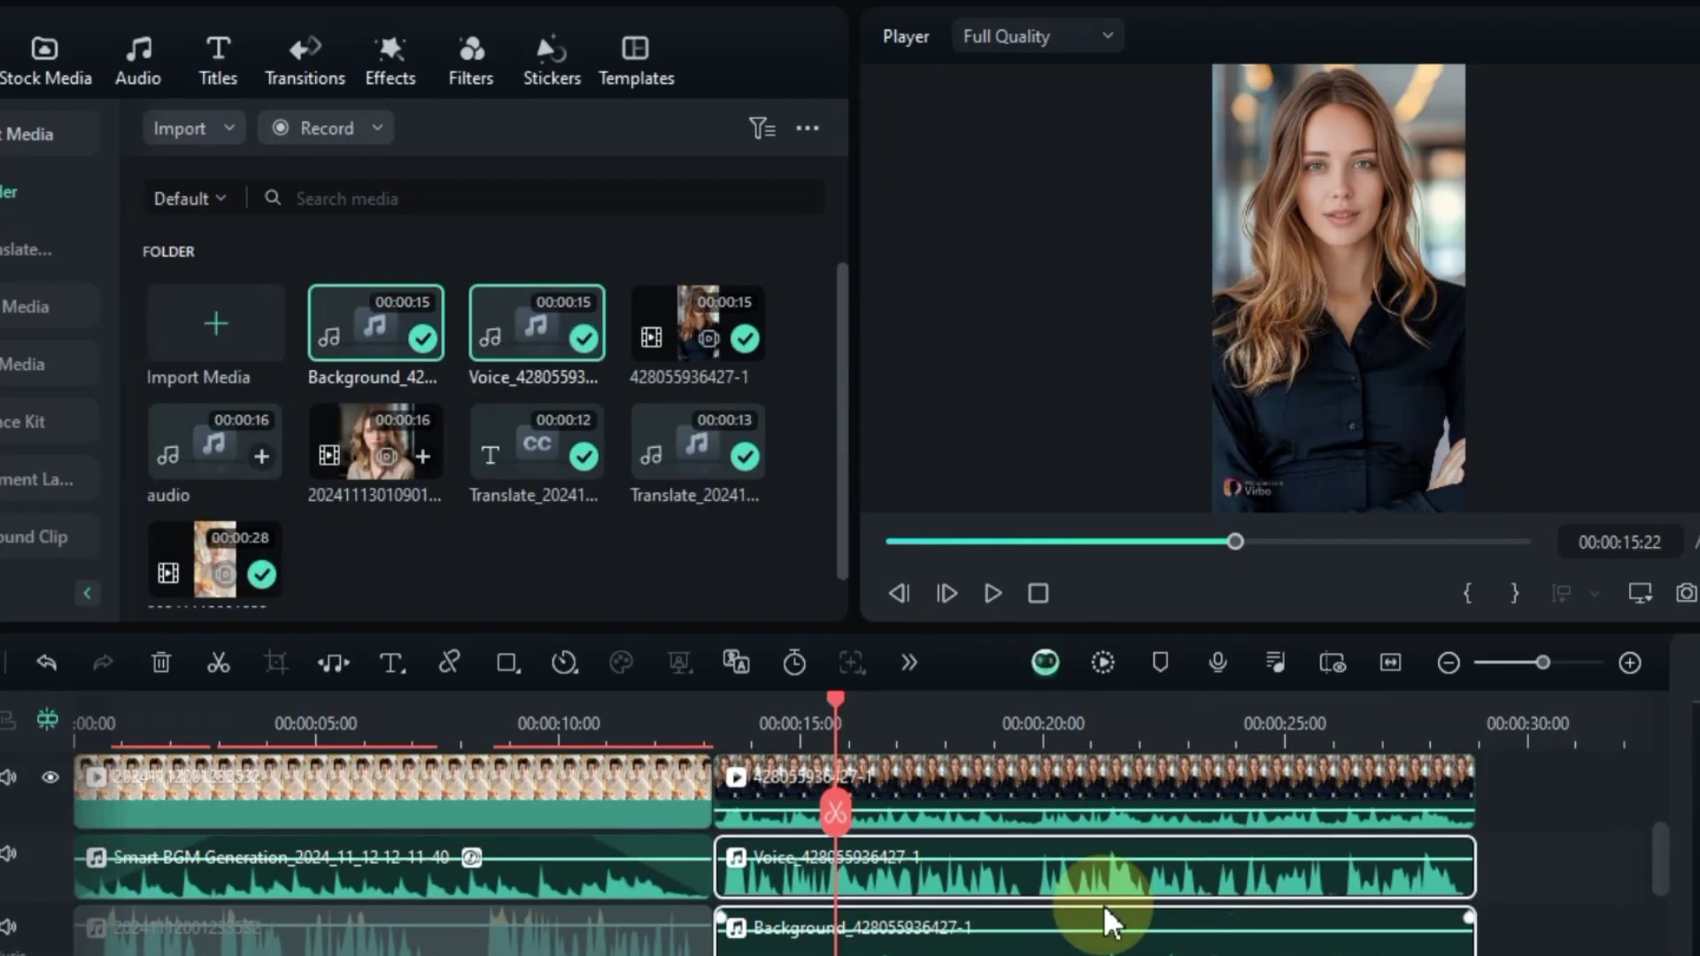
pyautogui.click(953, 800)
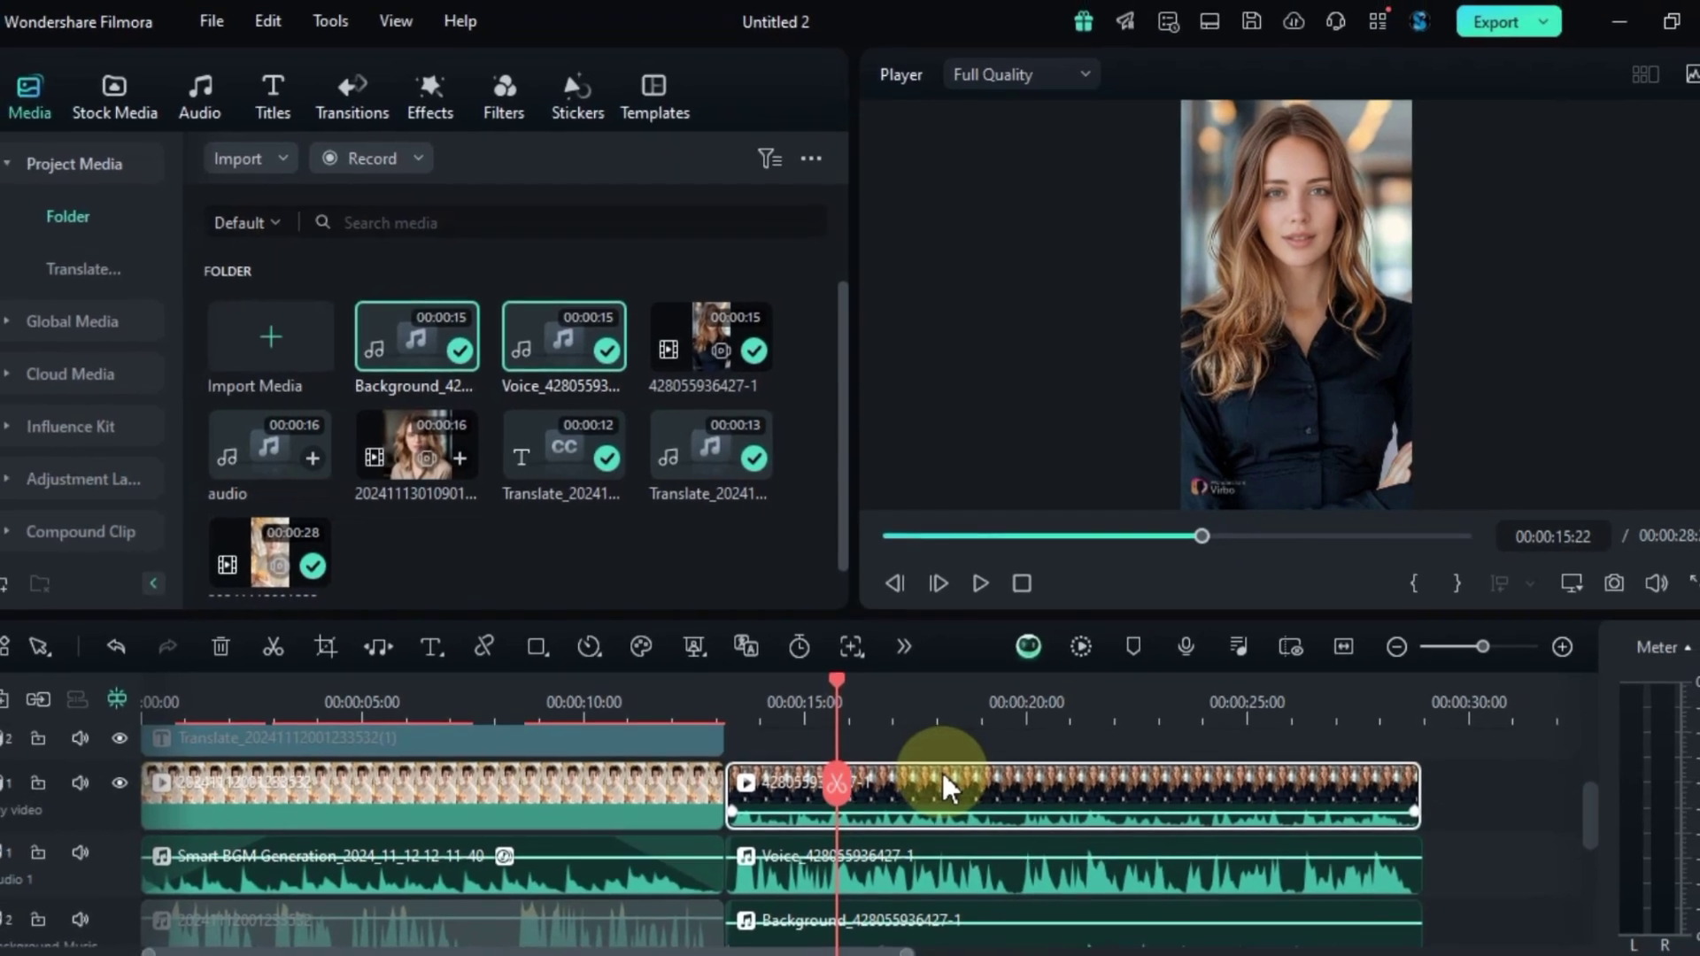
pyautogui.scroll(2, 942, 779)
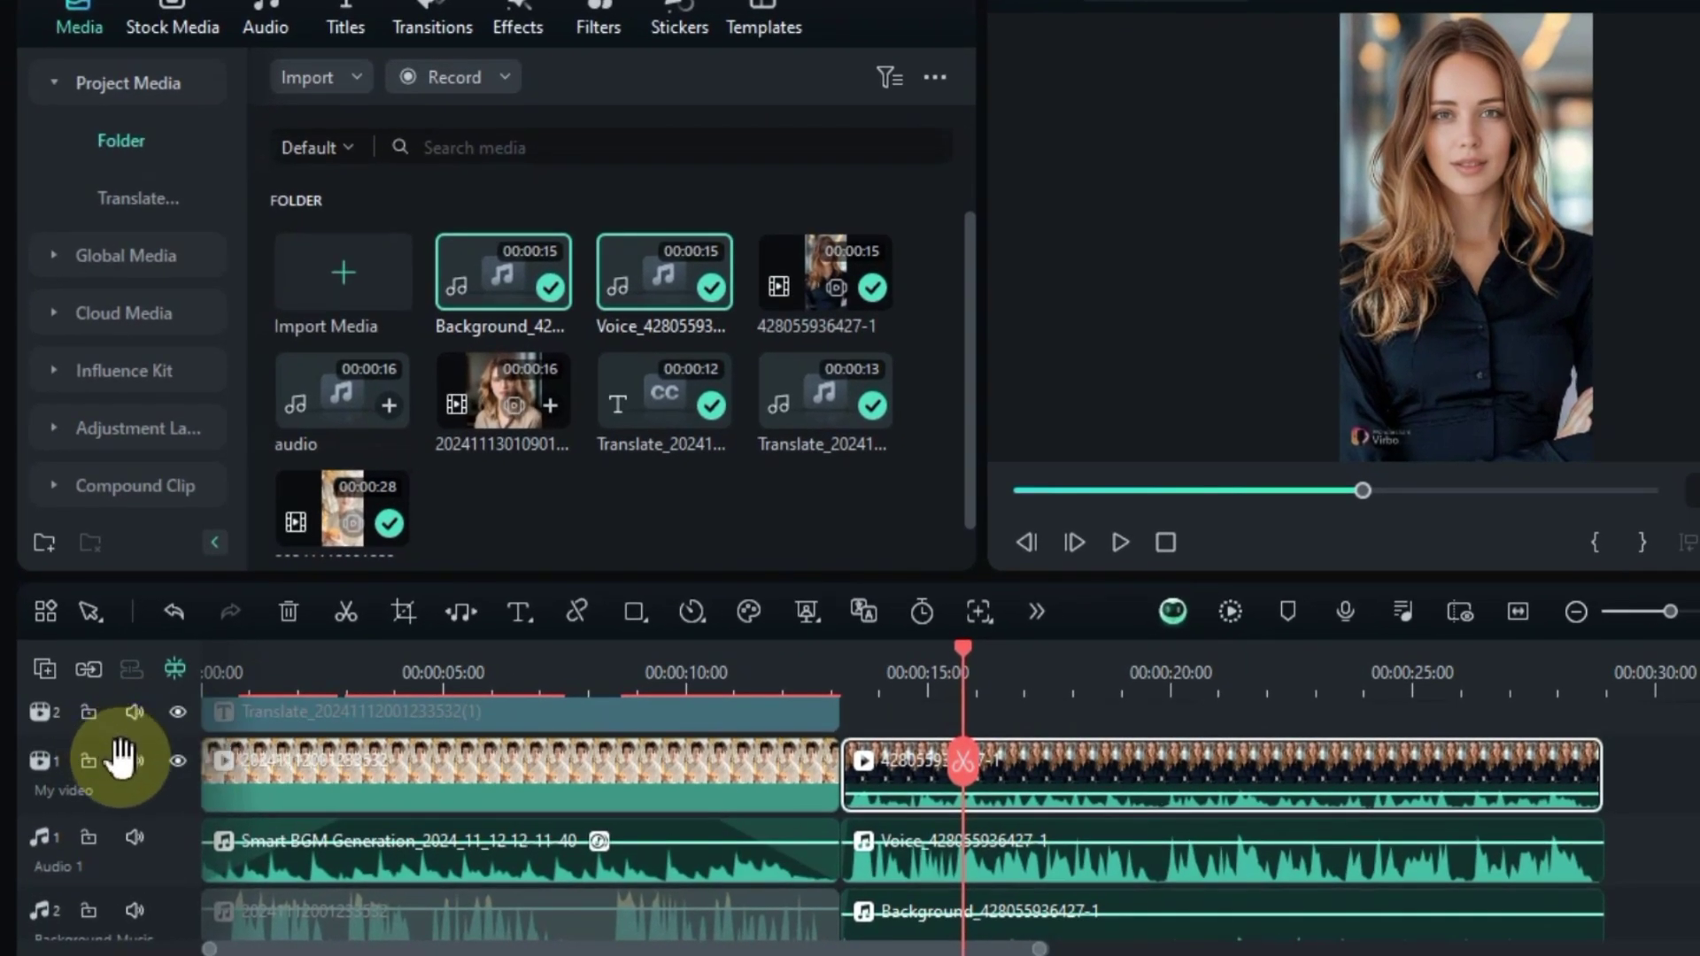
pyautogui.click(133, 760)
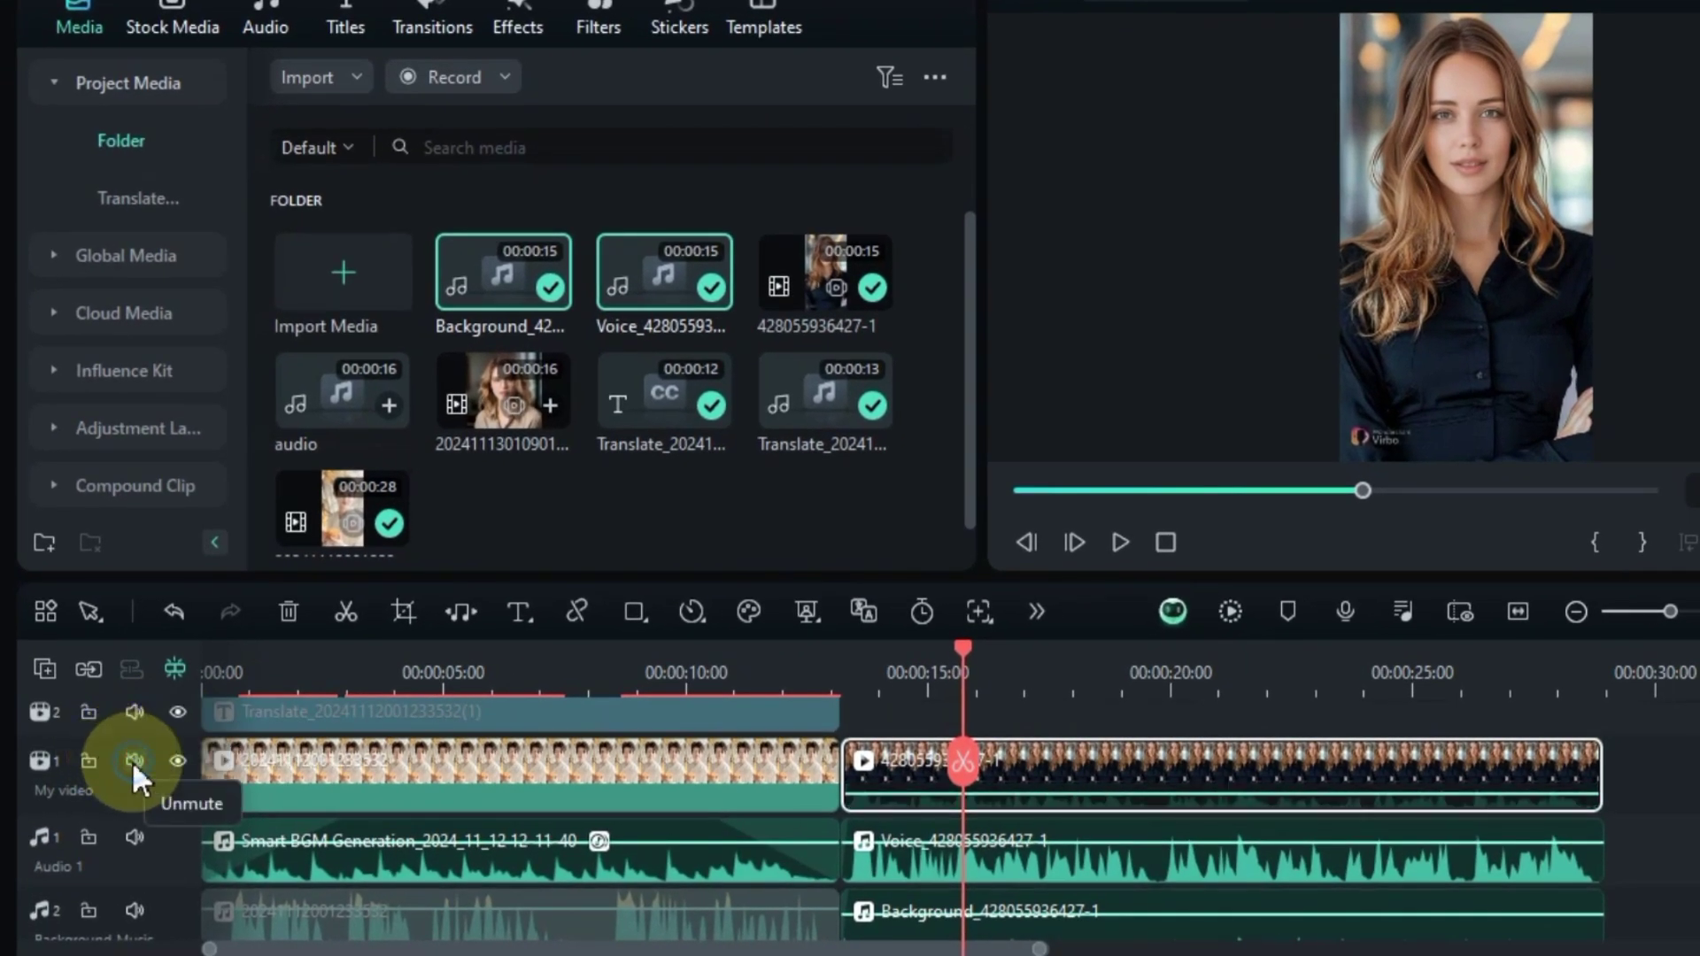
pyautogui.press('space')
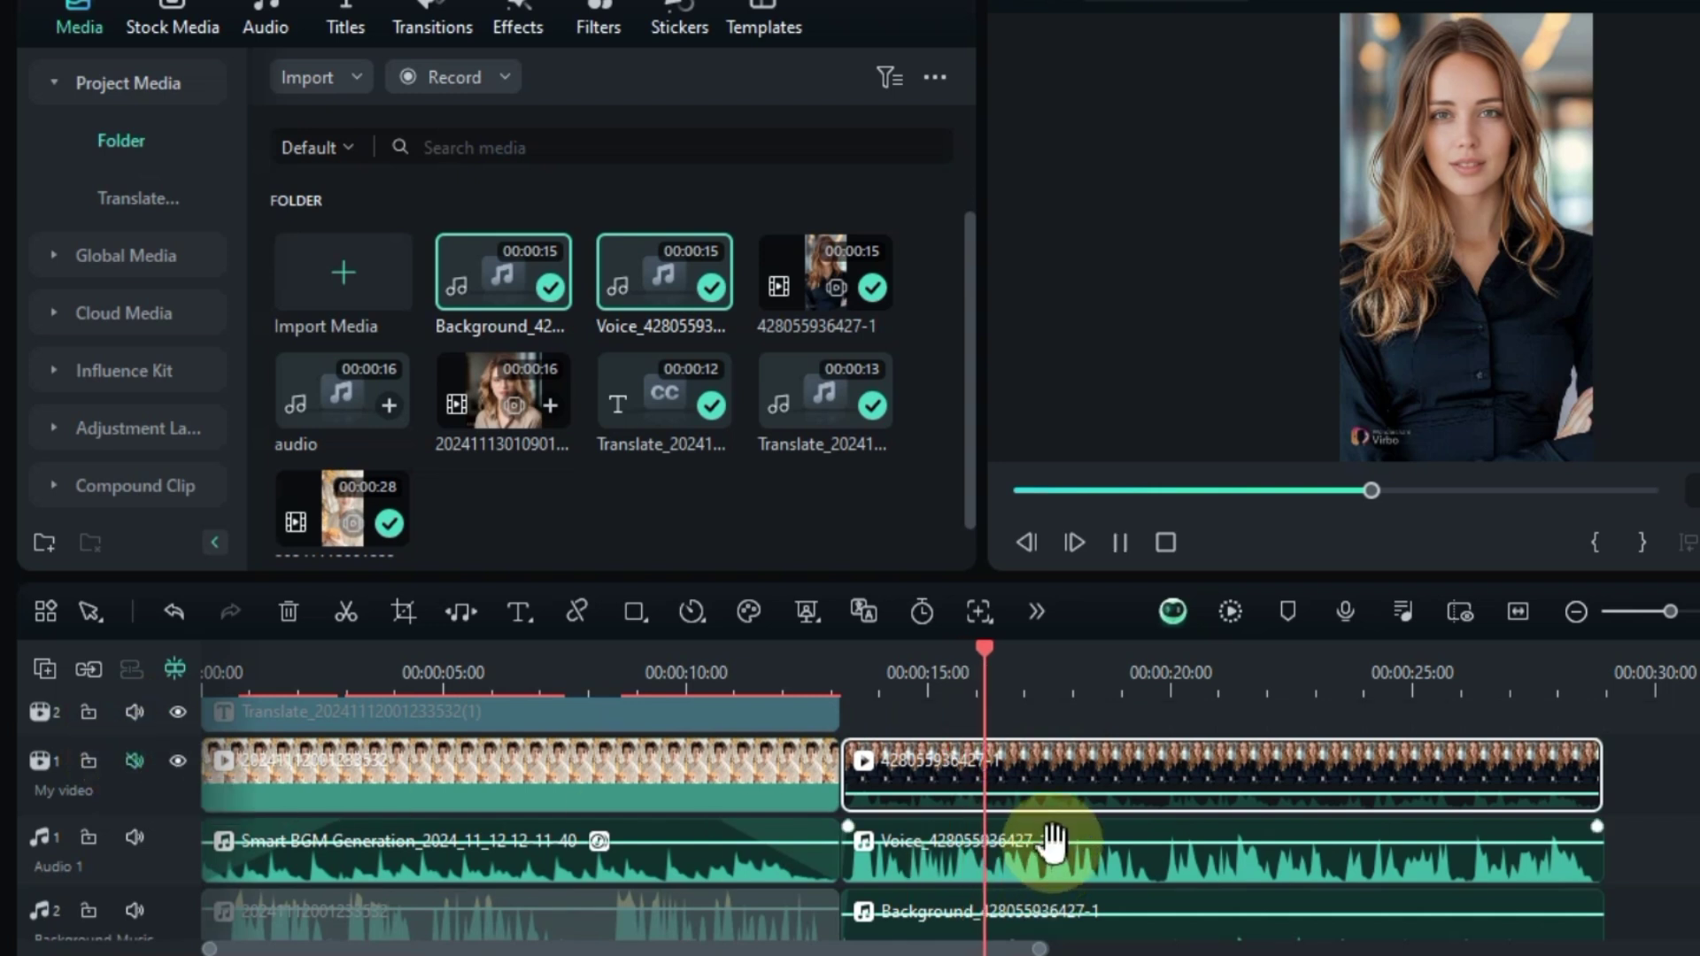
pyautogui.scroll(-1, 1052, 838)
pyautogui.press('space')
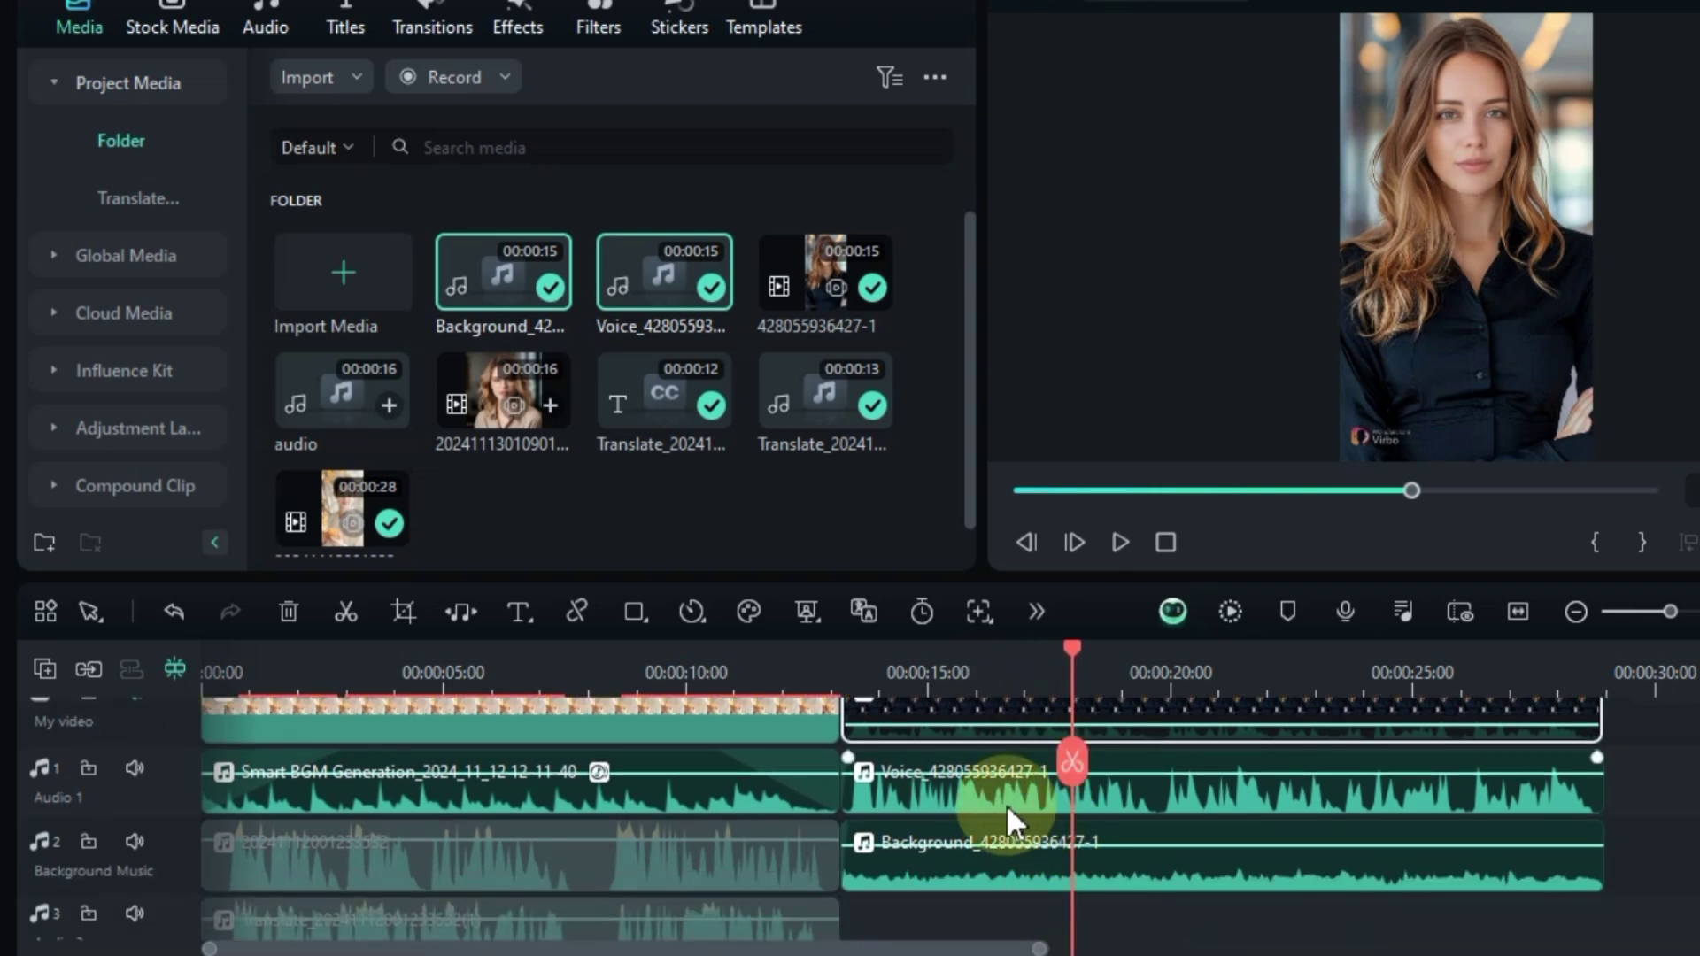
# Disable the Voice clip and play, then disable the Background clip
pyautogui.scroll(1, 991, 810)
pyautogui.click(955, 826)
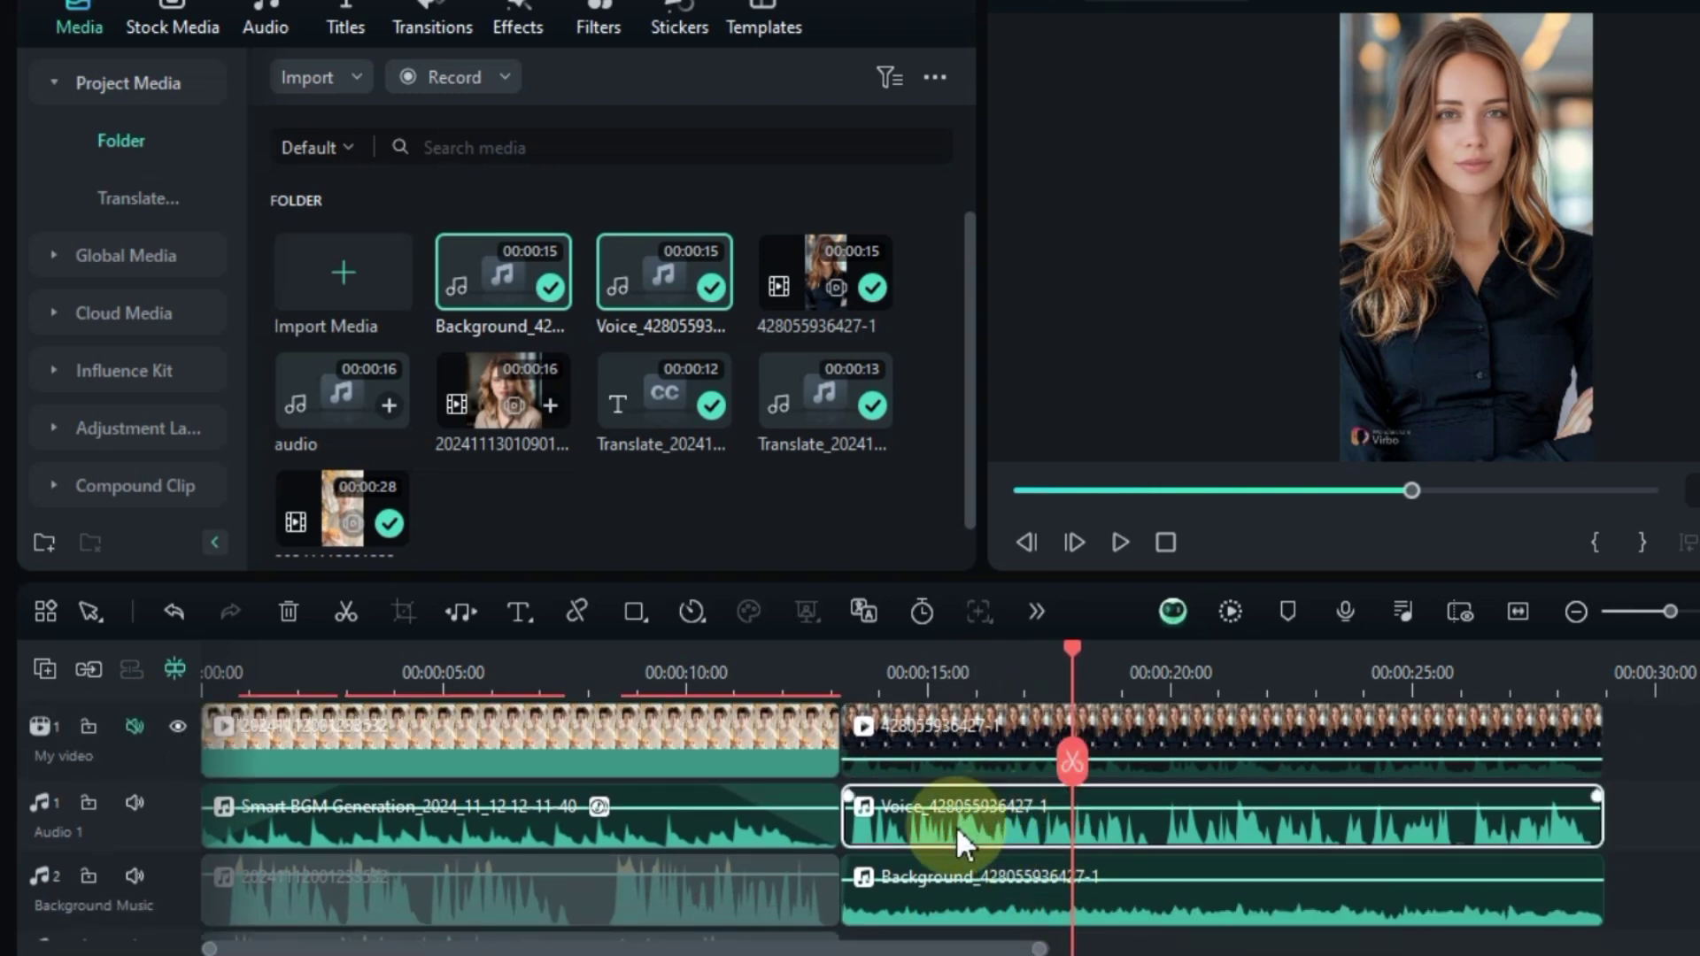
pyautogui.press('e')
pyautogui.press('space')
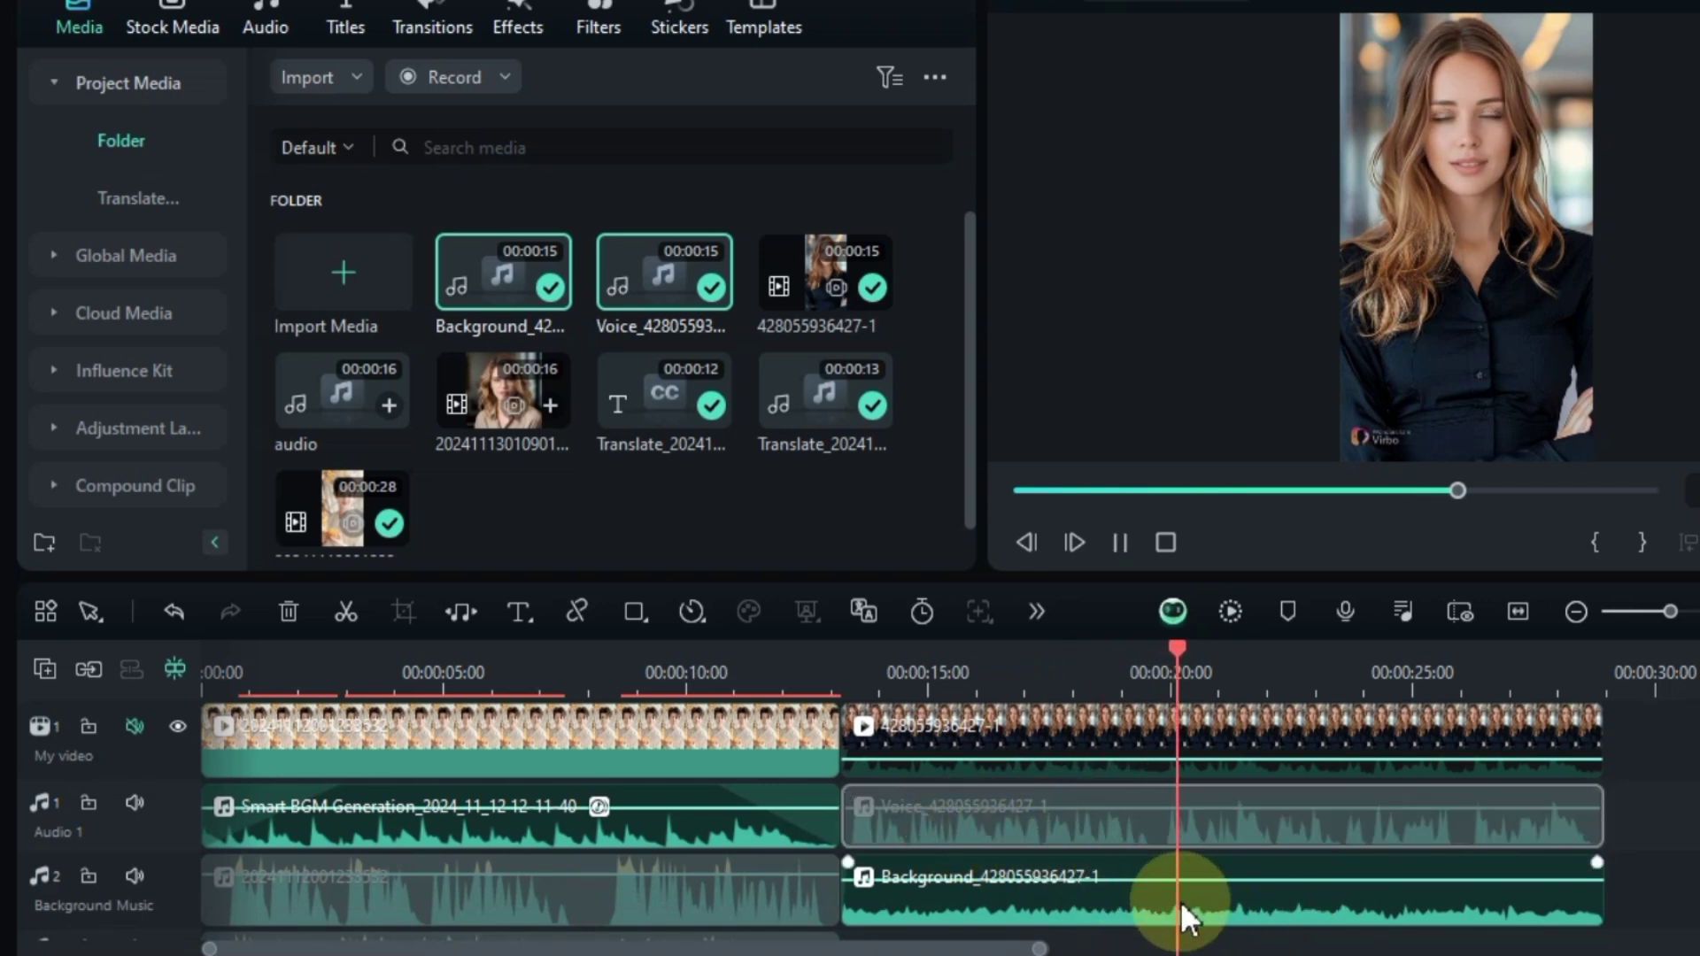
pyautogui.scroll(-1, 1150, 885)
pyautogui.click(1090, 875)
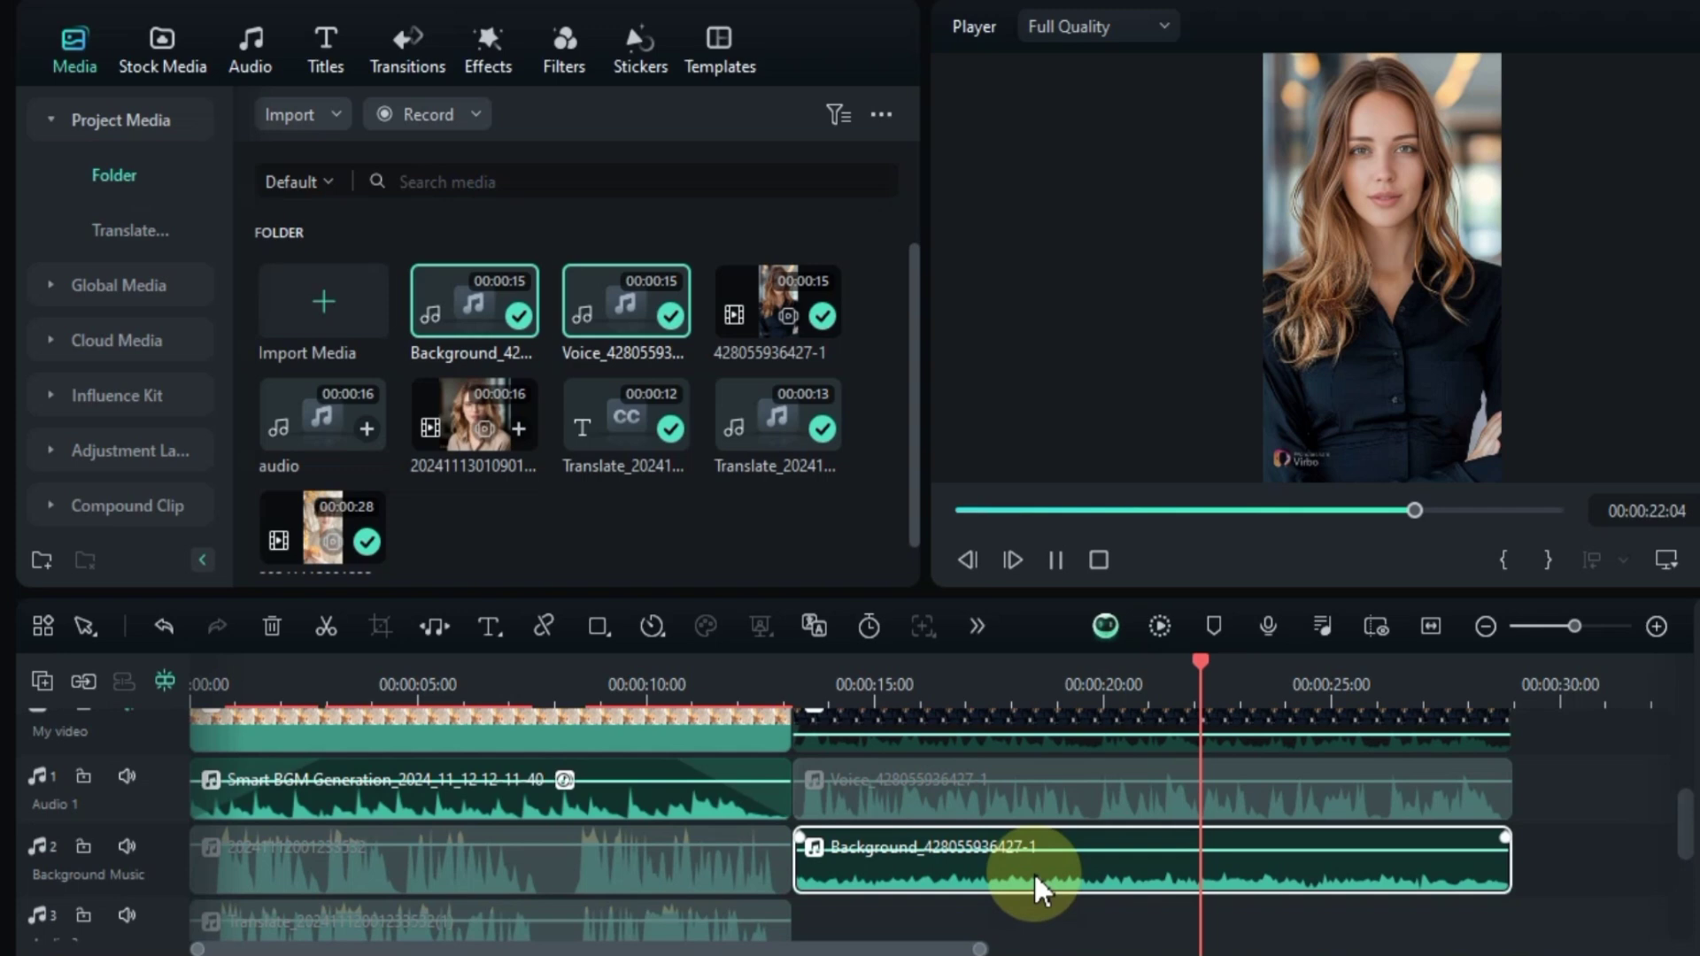
pyautogui.press('space')
pyautogui.press('e')
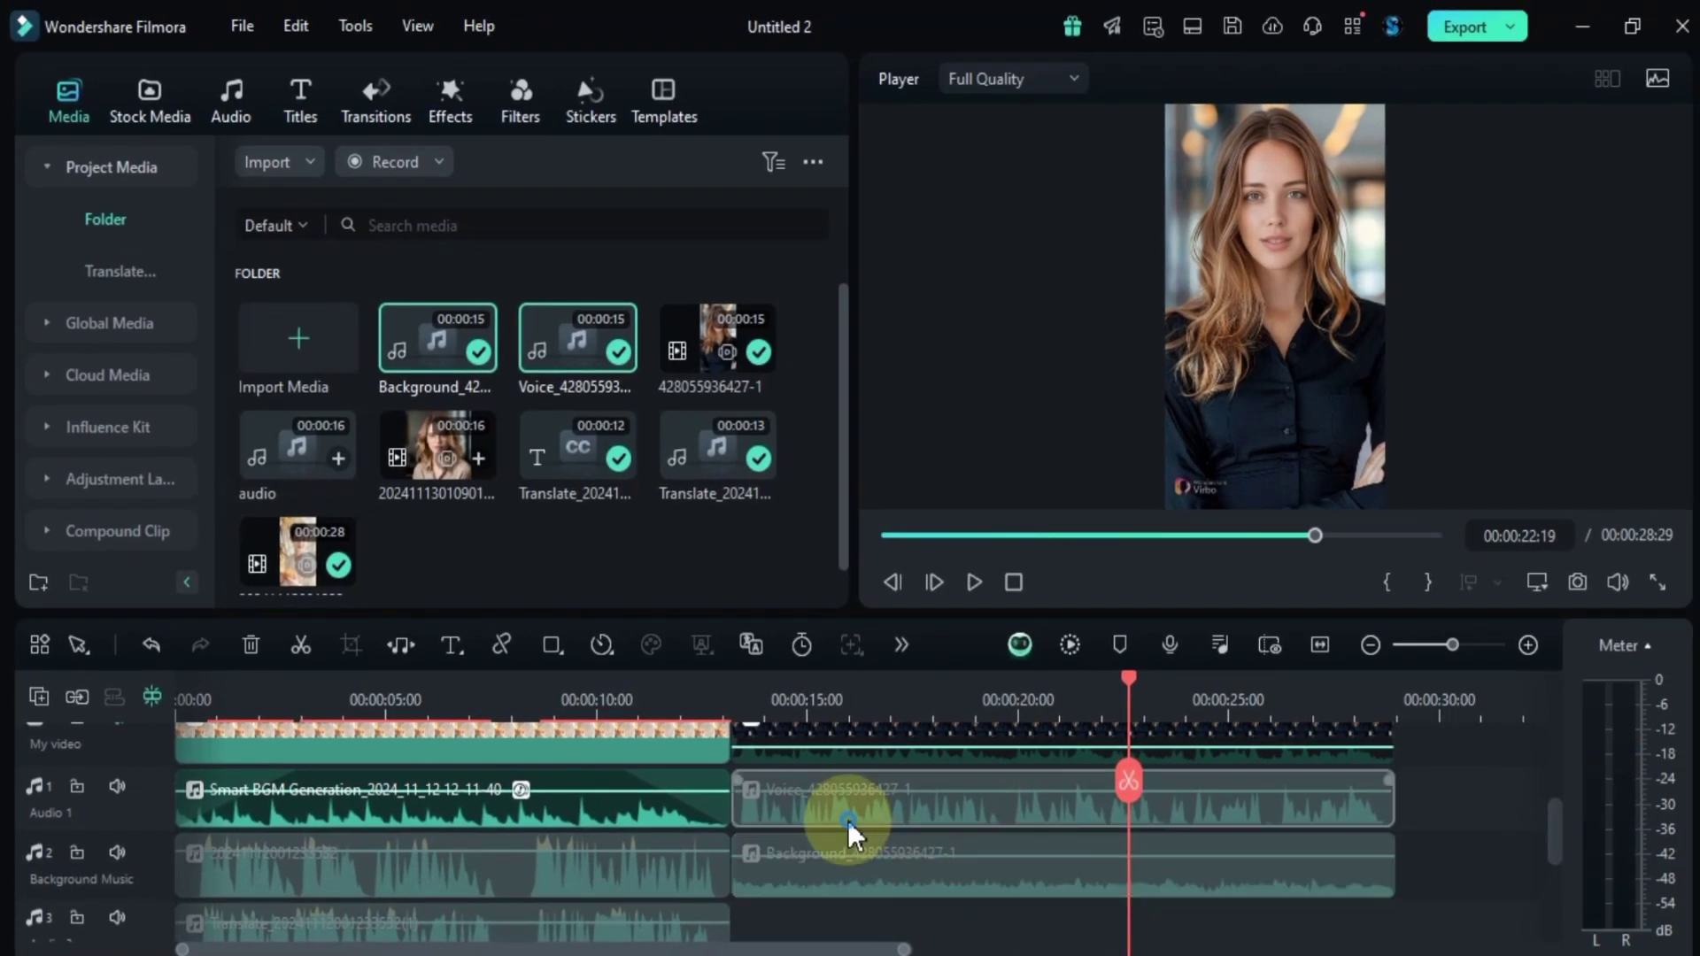
# Re-enable the Voice clip, play from 00:00:13:13, then bring the empty timeline after 00:00:30 into view
pyautogui.click(847, 820)
pyautogui.click(740, 700)
pyautogui.press('space')
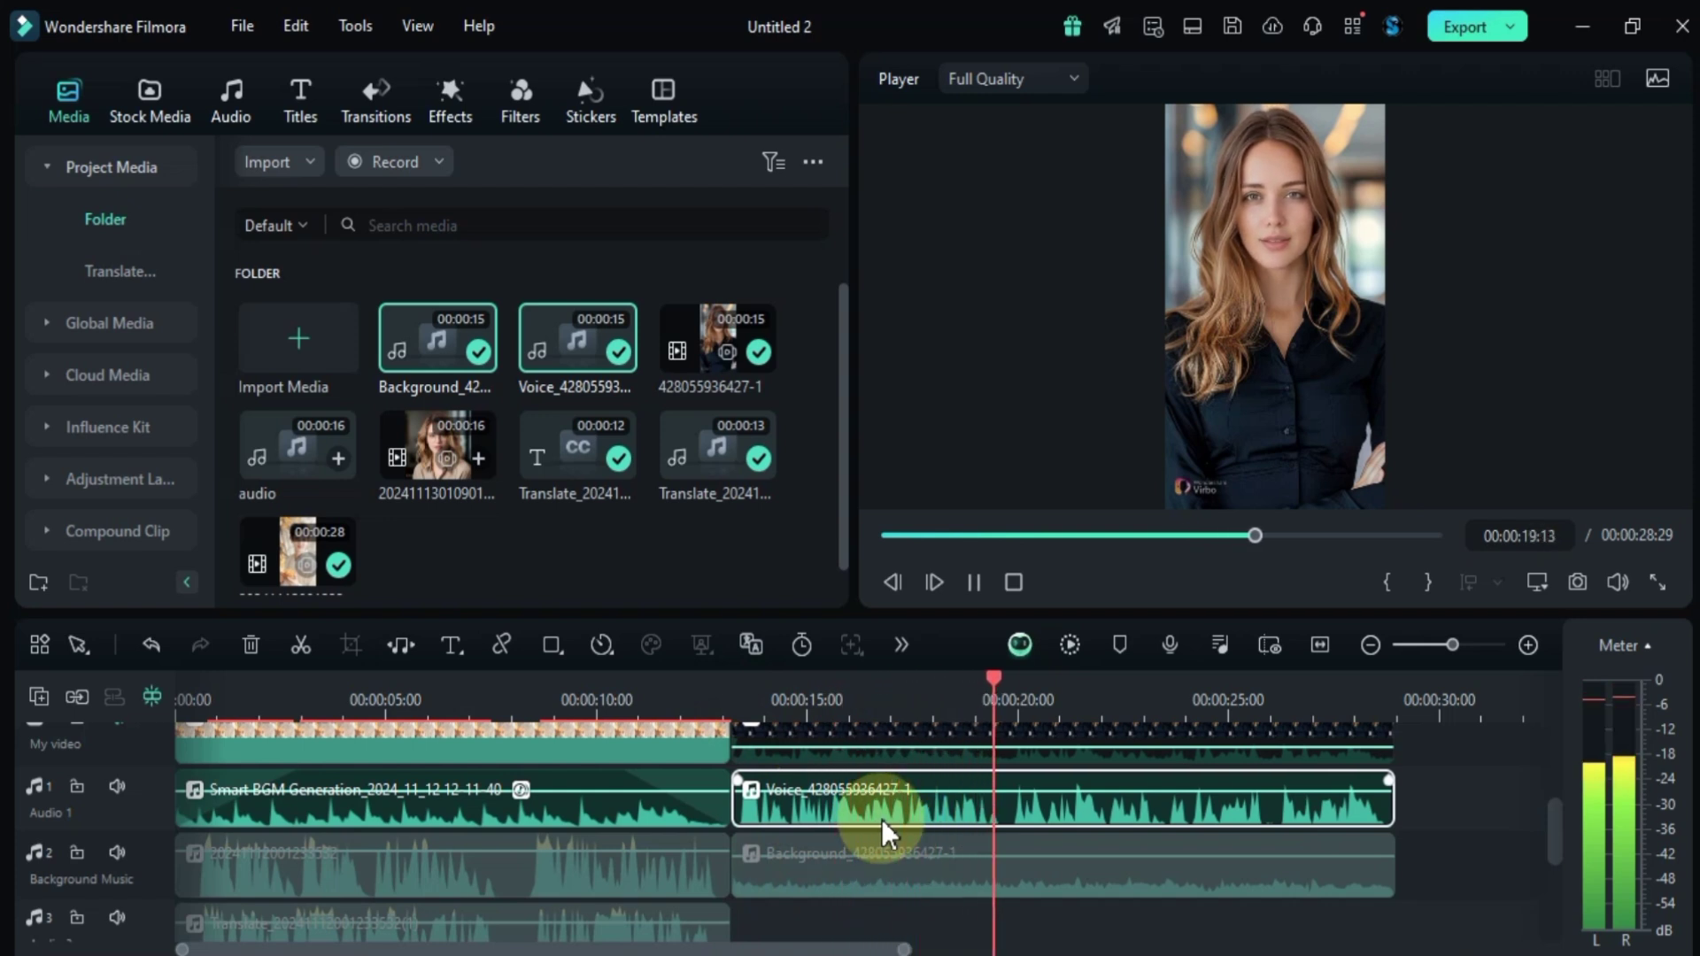
pyautogui.scroll(1, 880, 820)
pyautogui.press('space')
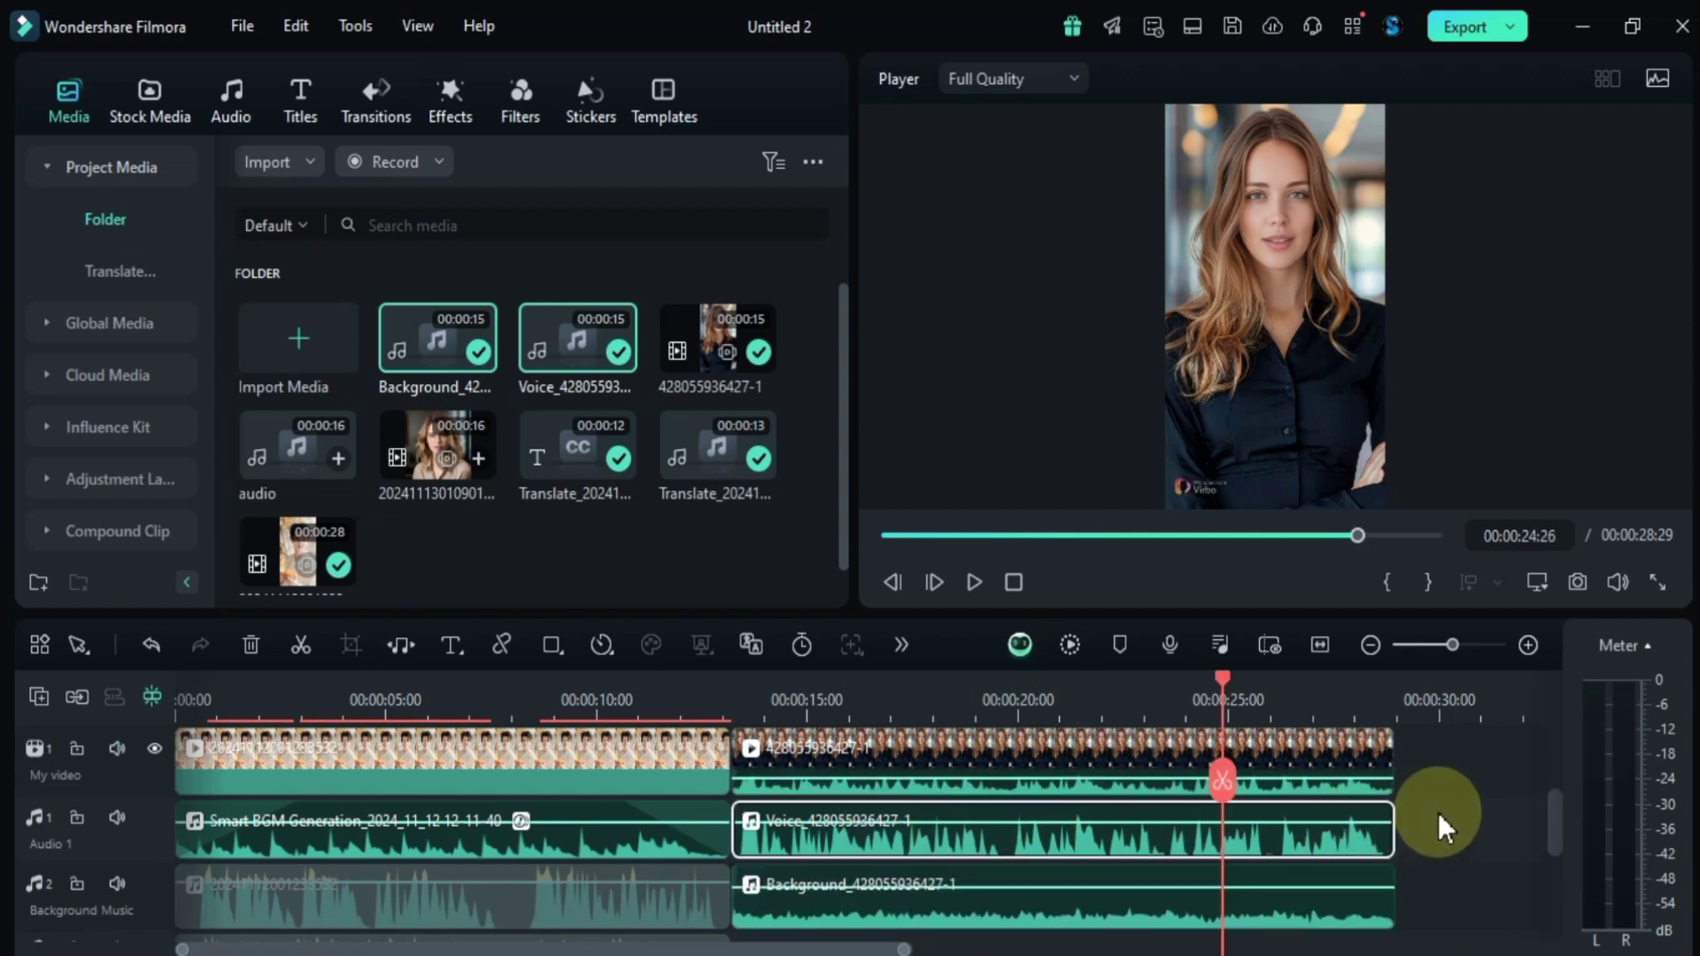
pyautogui.moveTo(1438, 813); pyautogui.dragTo(626, 777)
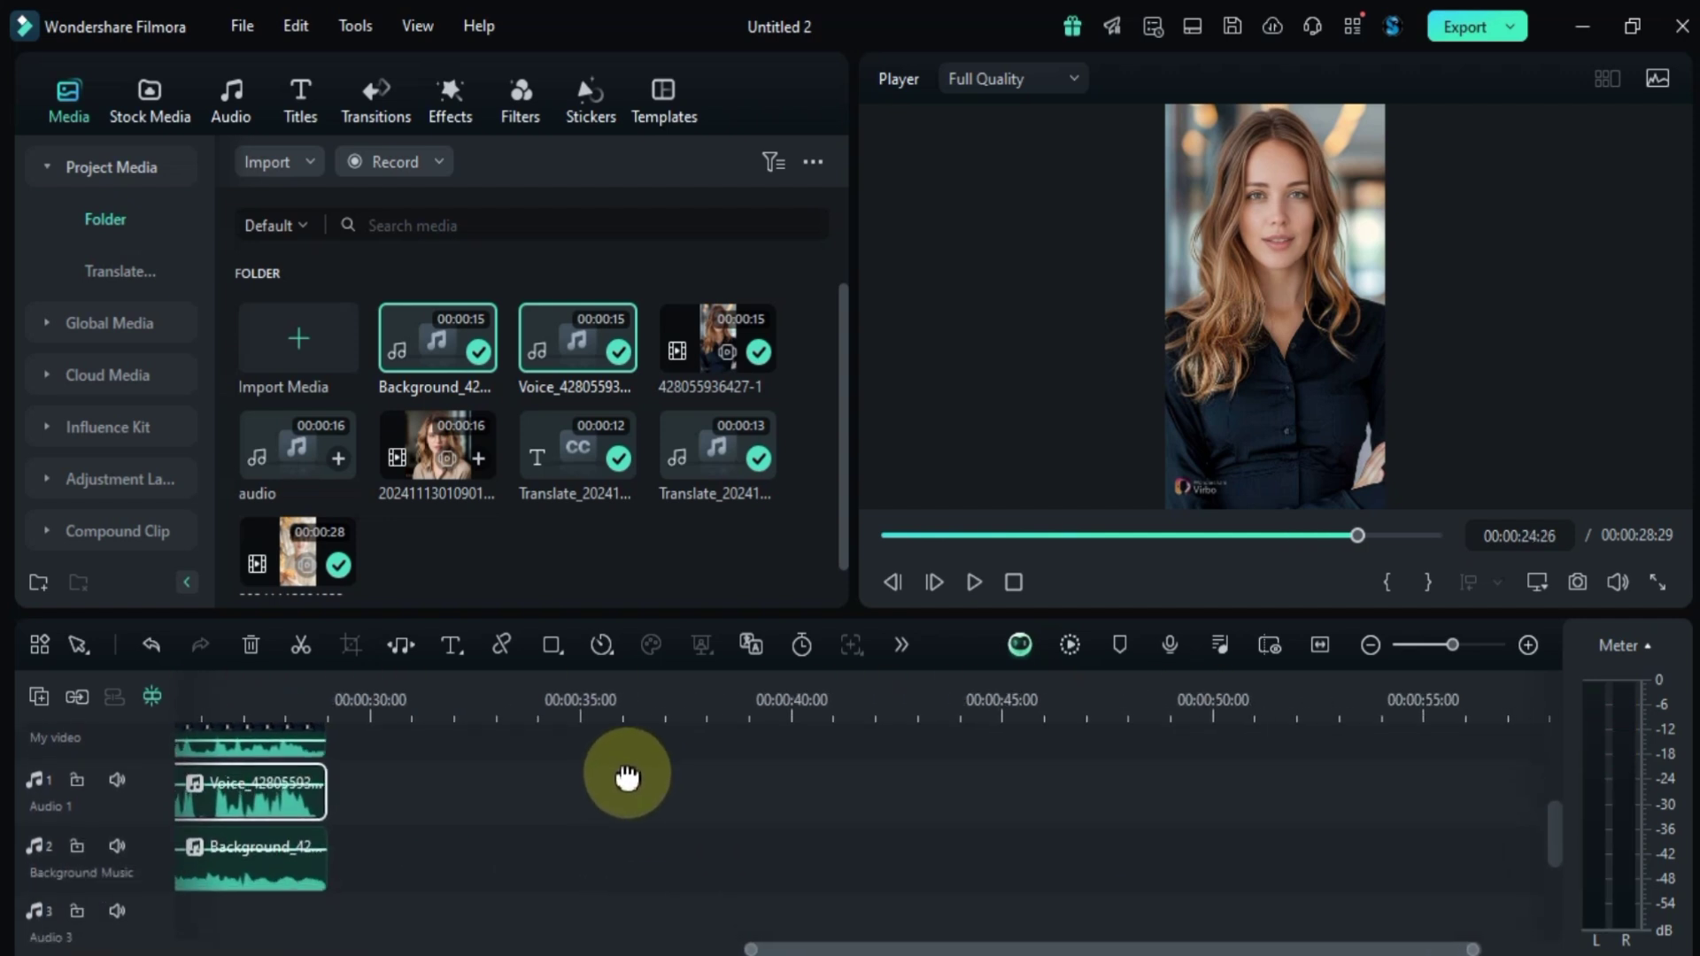
pyautogui.click(503, 579)
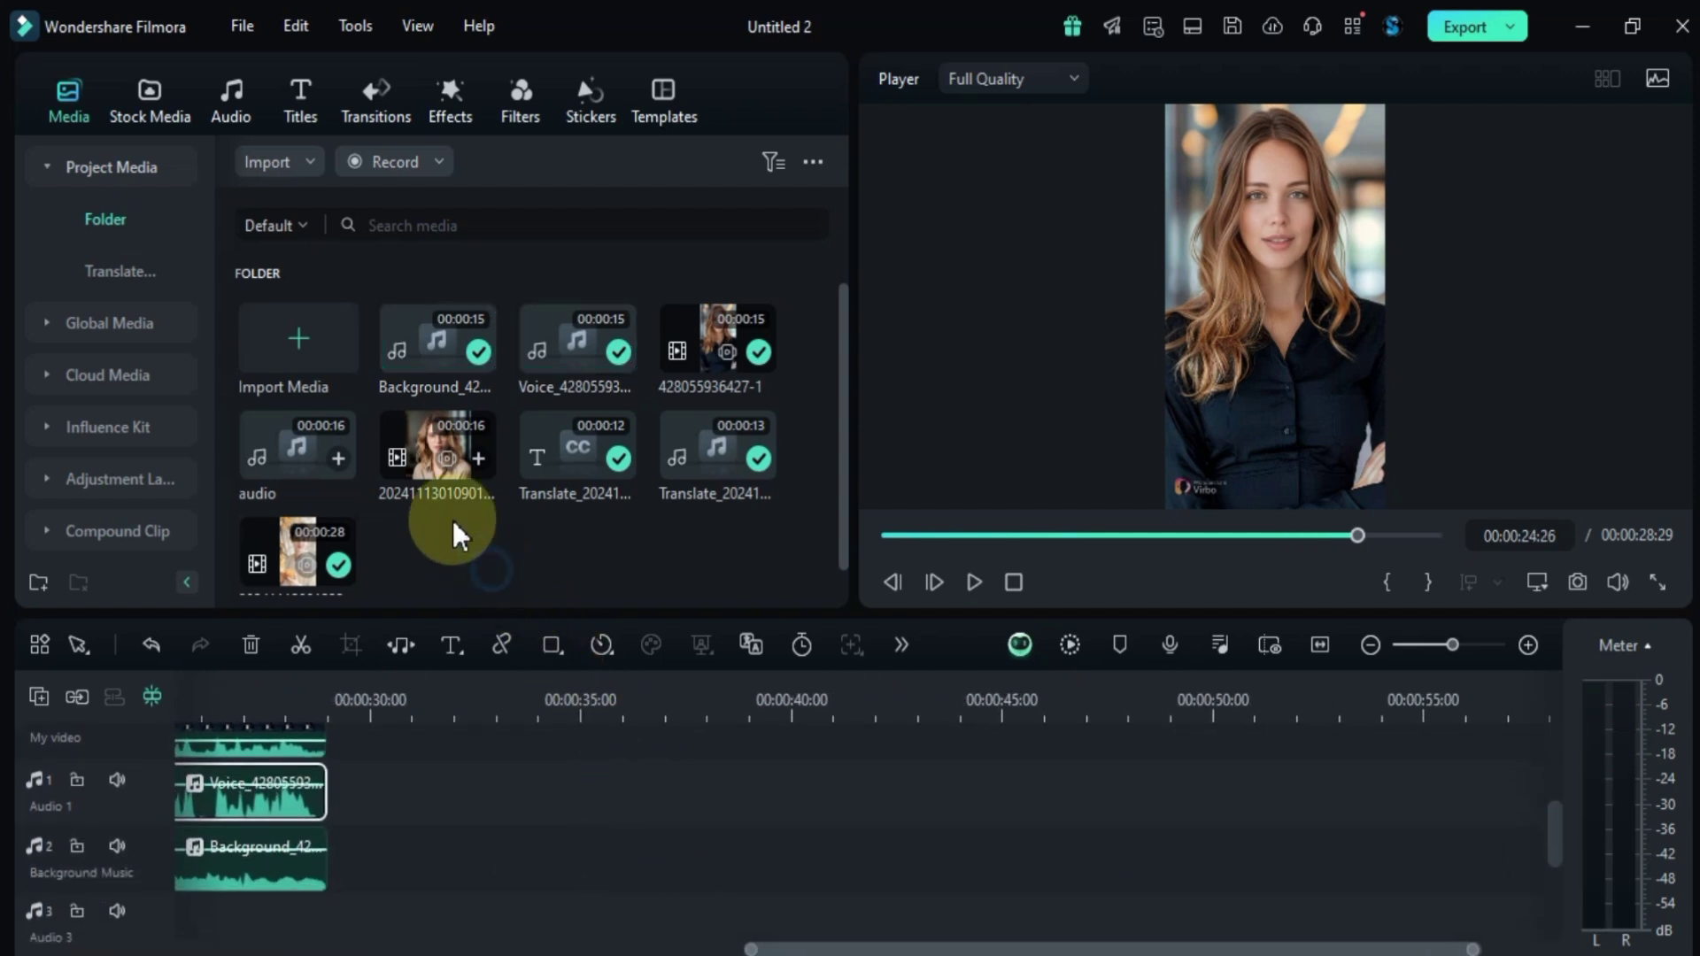
pyautogui.doubleClick(426, 433)
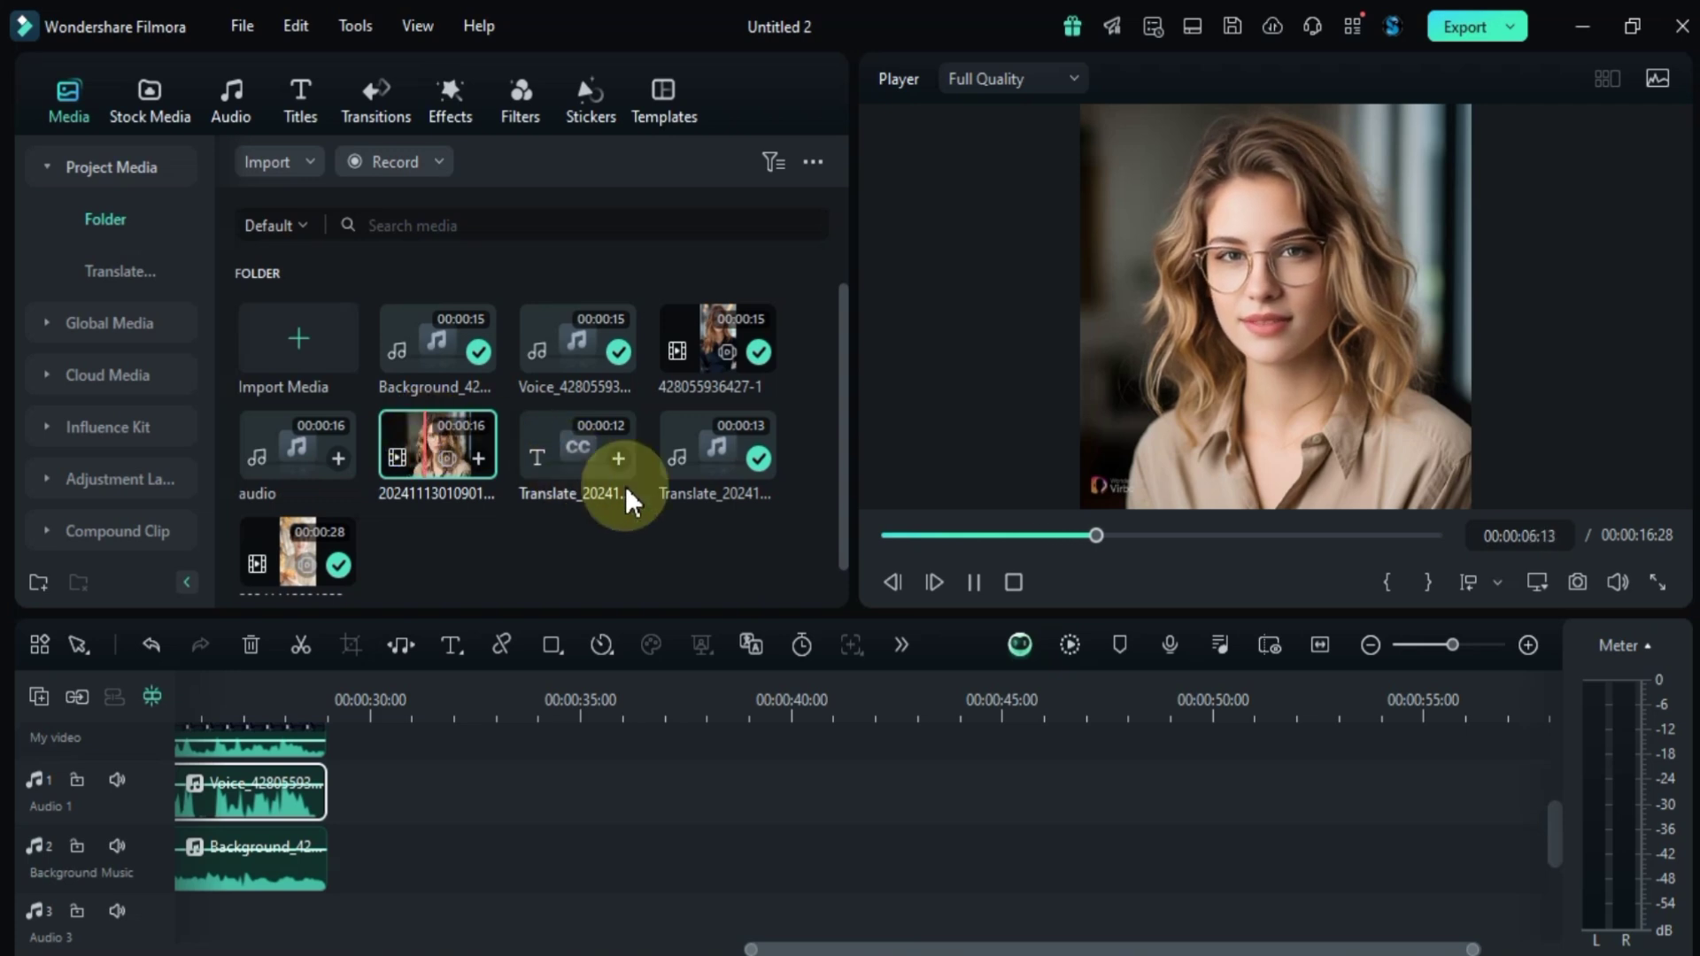
pyautogui.moveTo(1001, 466)
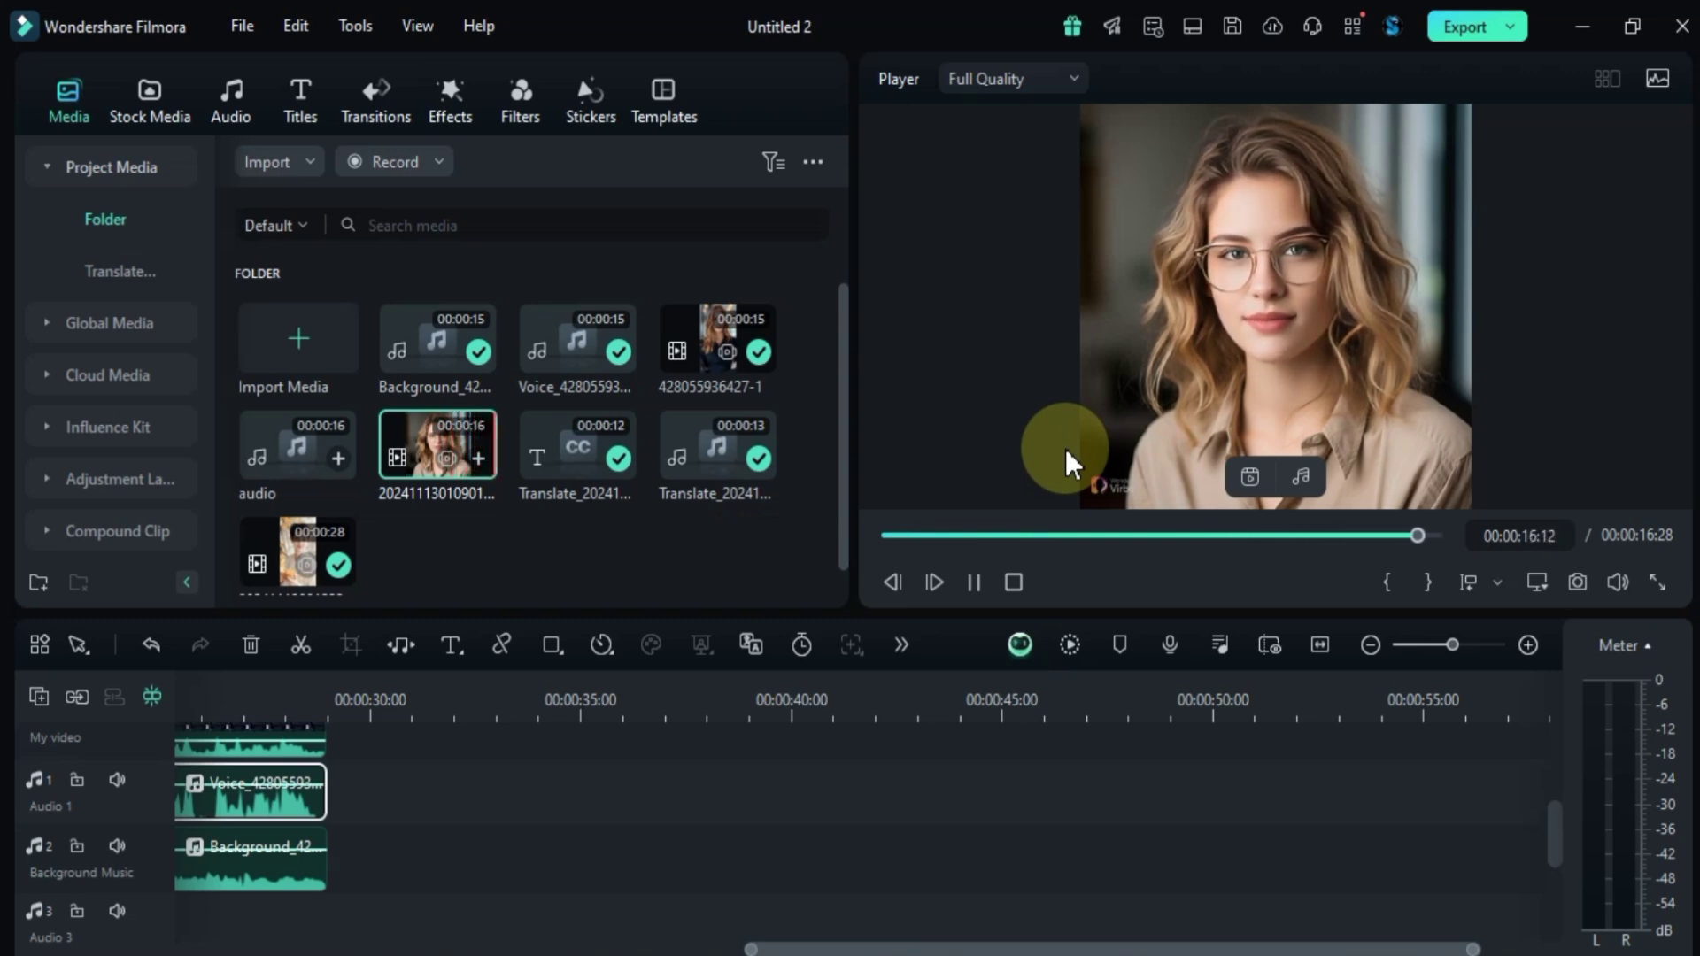
pyautogui.moveTo(418, 433); pyautogui.dragTo(328, 757)
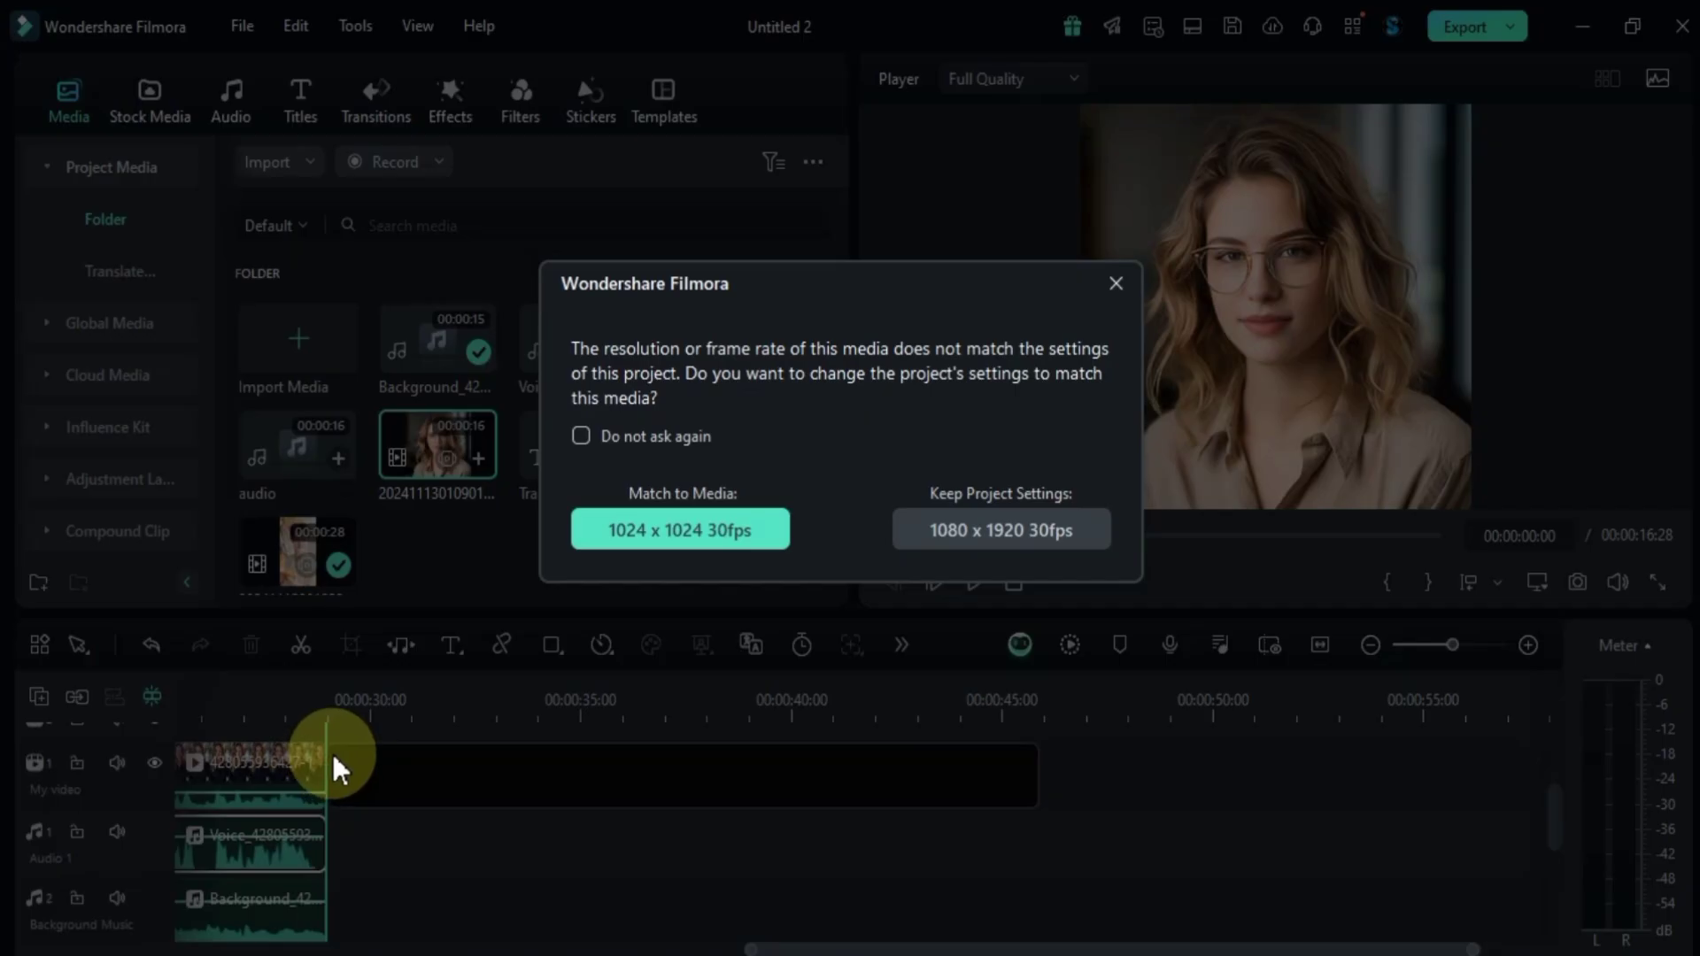
pyautogui.click(1115, 284)
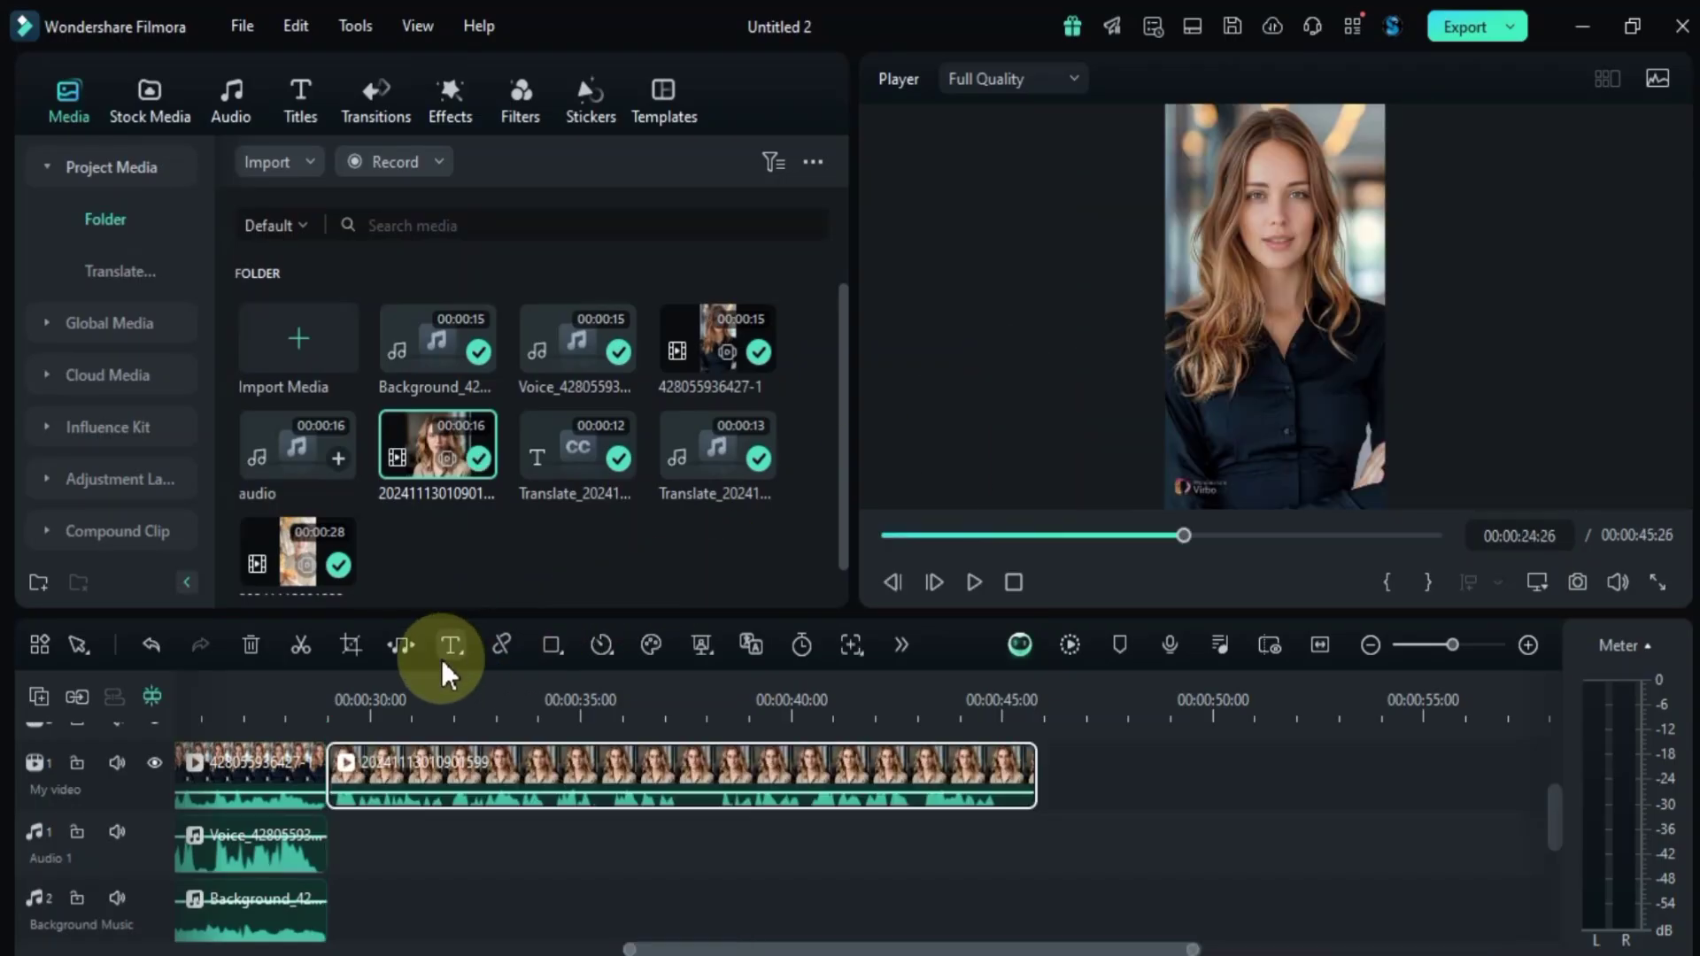
# Preview the audio file and place it on Audio 1 near 00:00:45
pyautogui.click(370, 739)
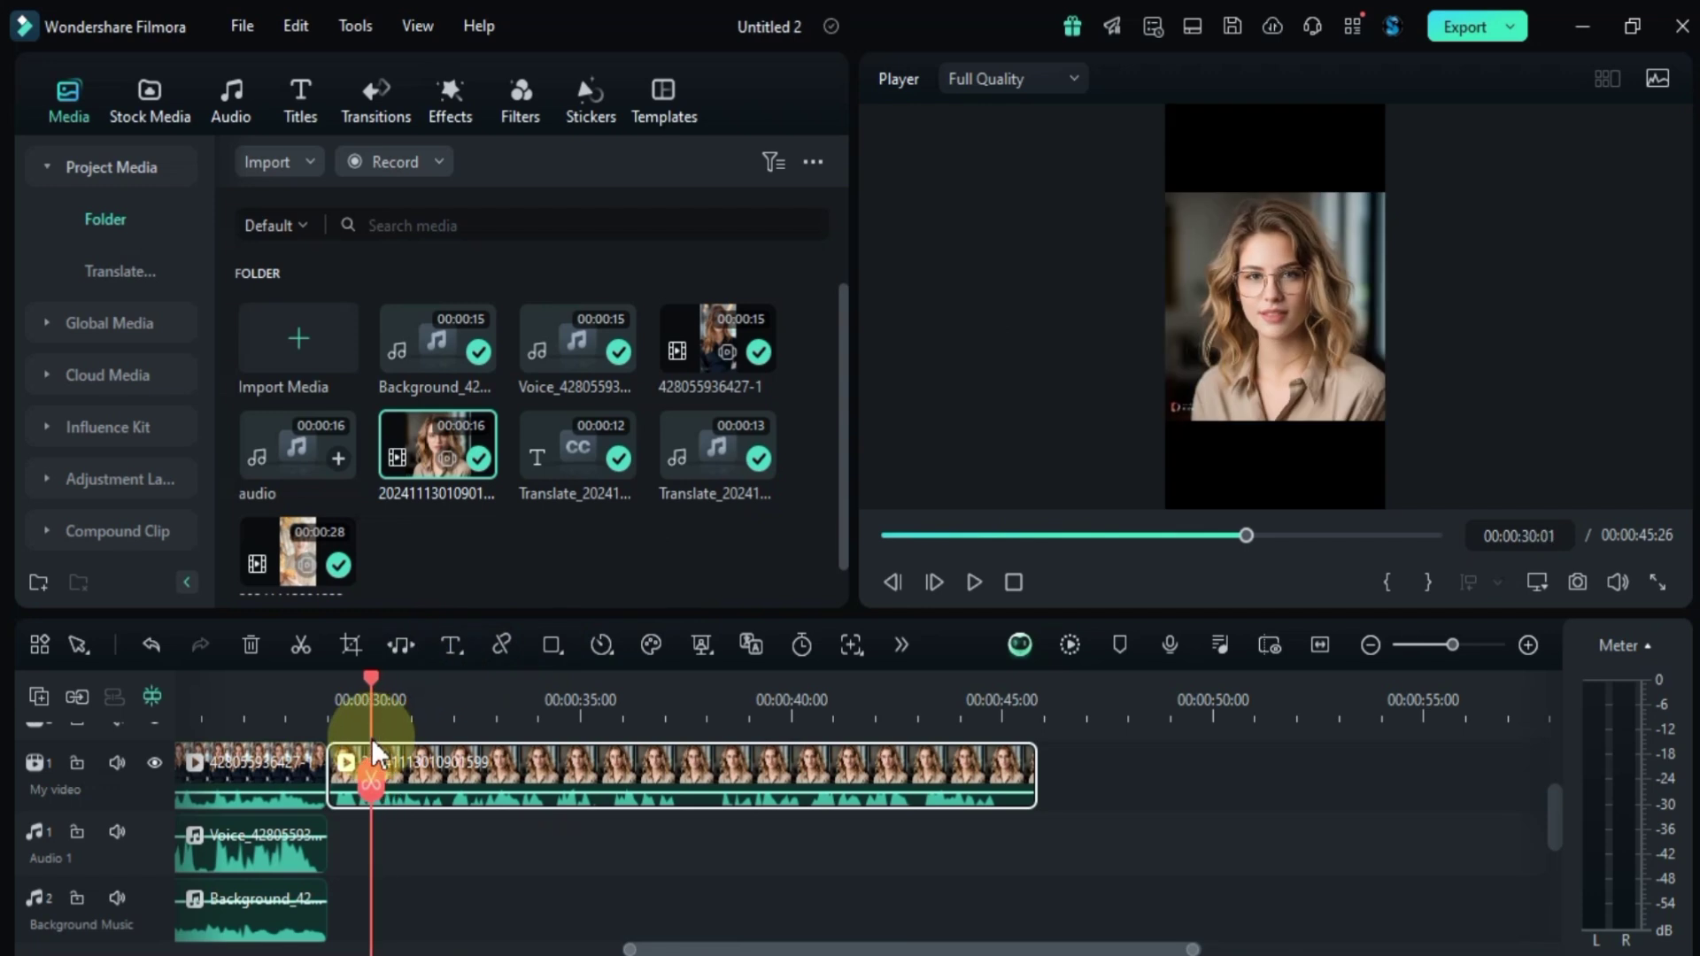
pyautogui.doubleClick(289, 455)
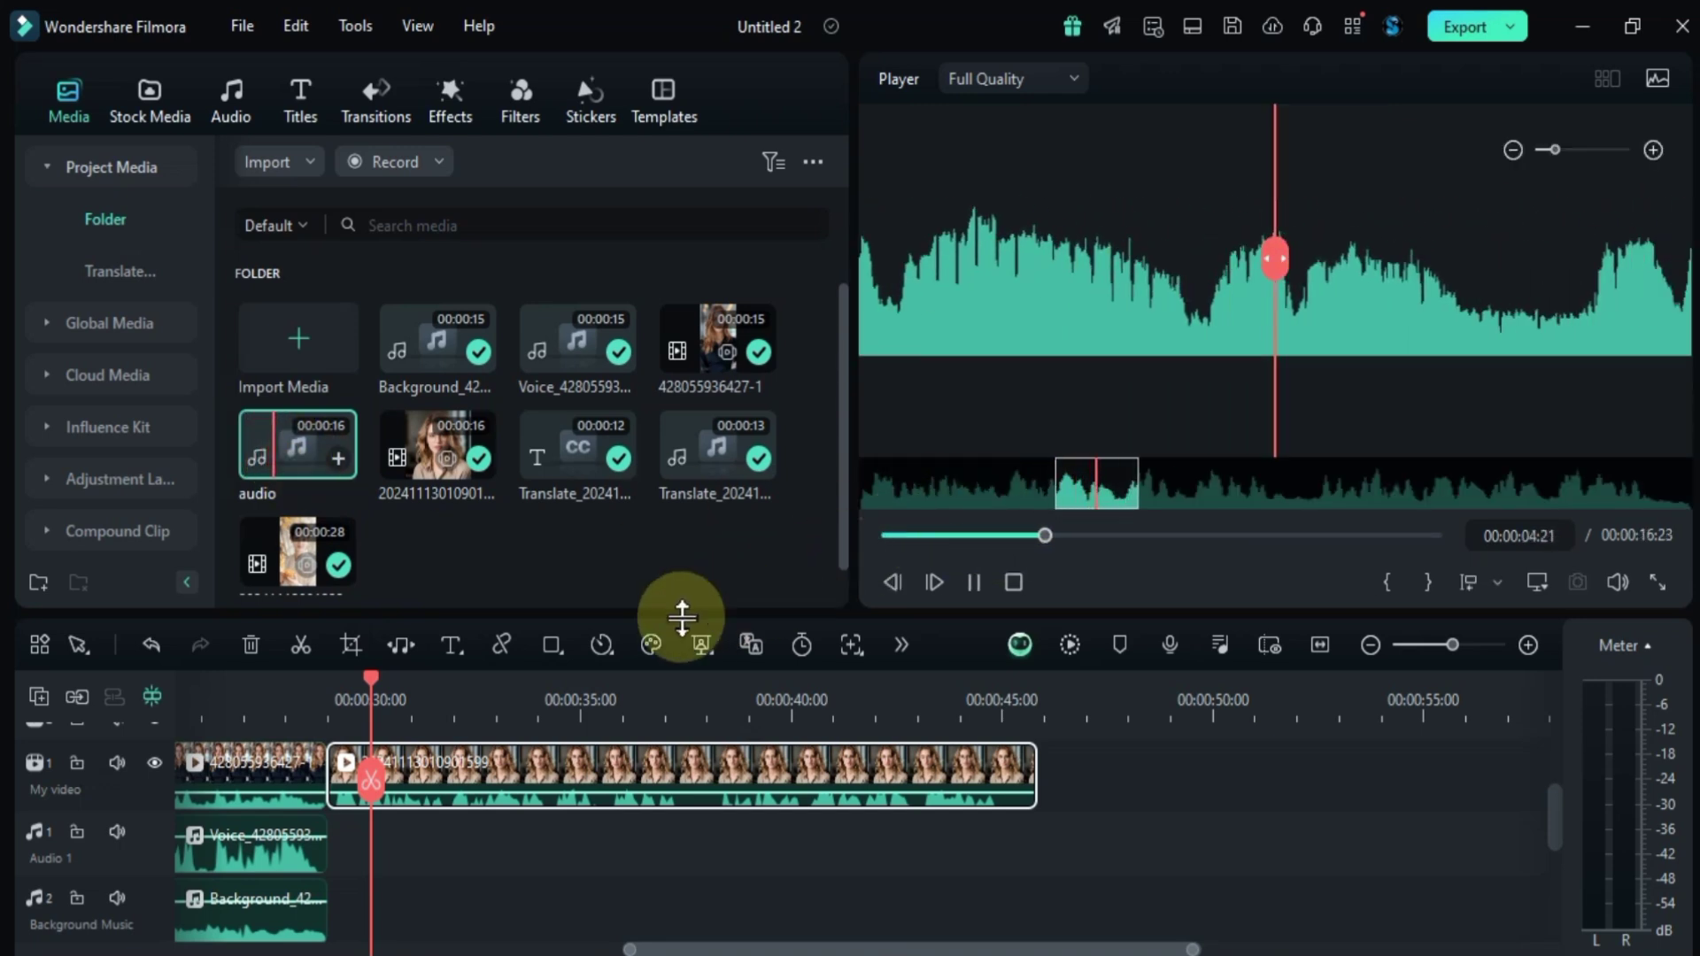
pyautogui.press('space')
pyautogui.moveTo(285, 438); pyautogui.dragTo(965, 872)
# Play the timeline from about 00:00:47, then marquee-select the new video and audio clips
pyautogui.click(1111, 702)
pyautogui.press('space')
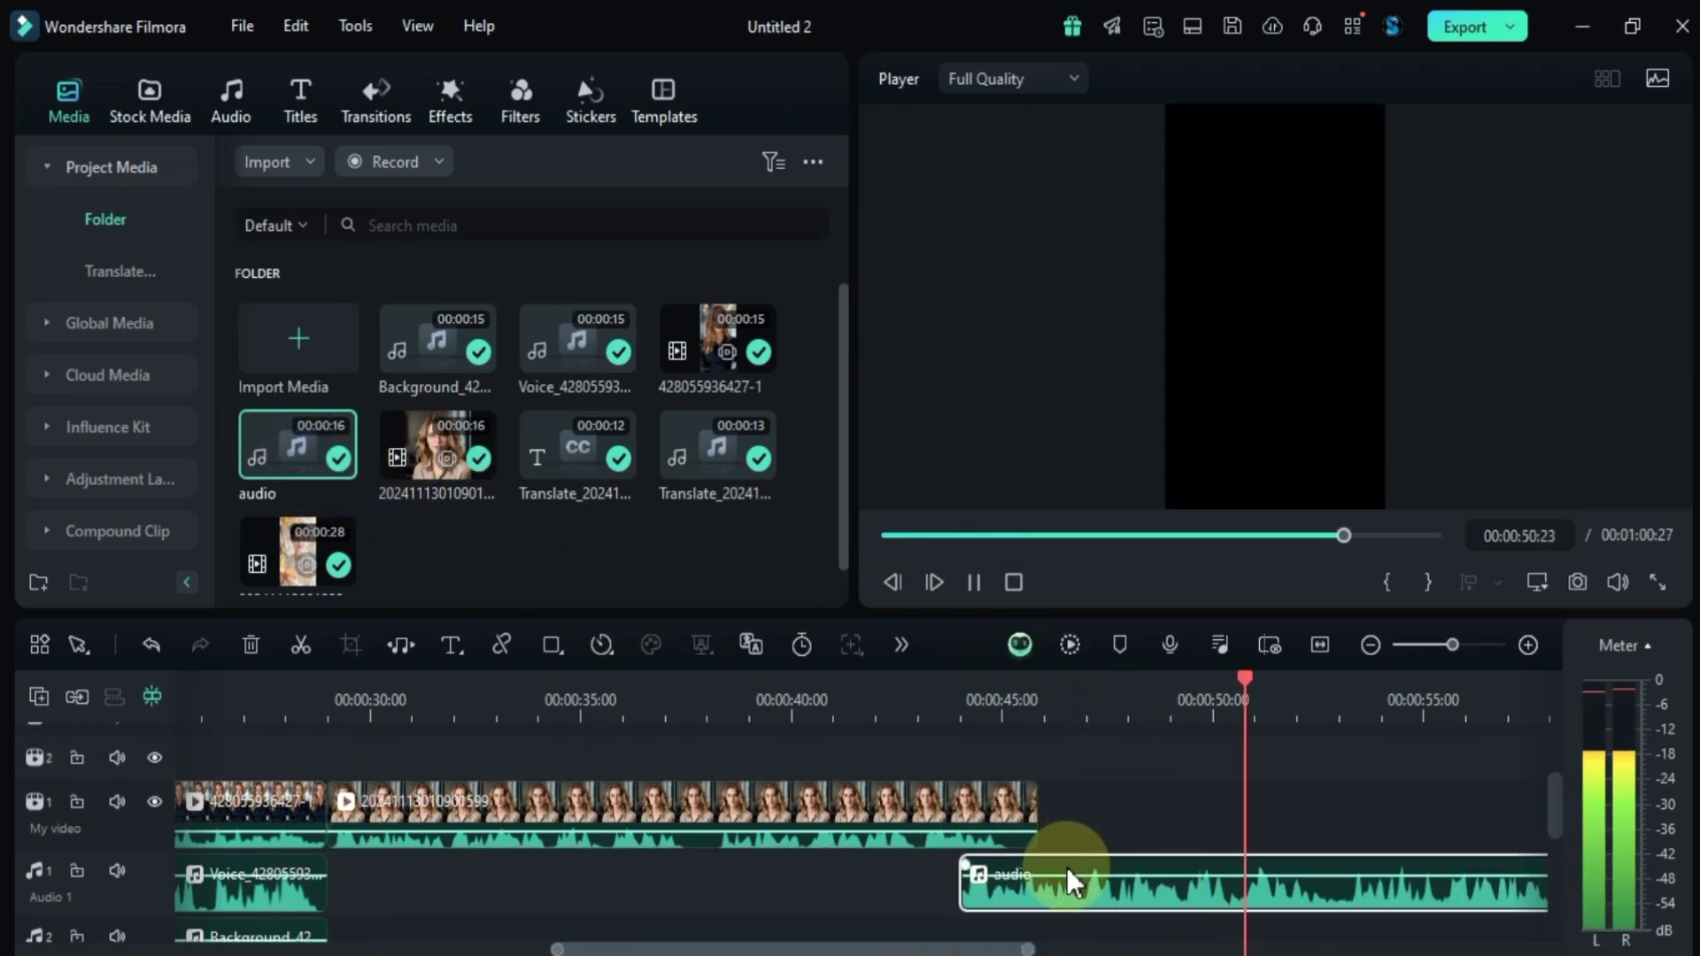
pyautogui.press('space')
pyautogui.scroll(-3, 817, 699)
pyautogui.hscroll(5, 1239, 770)
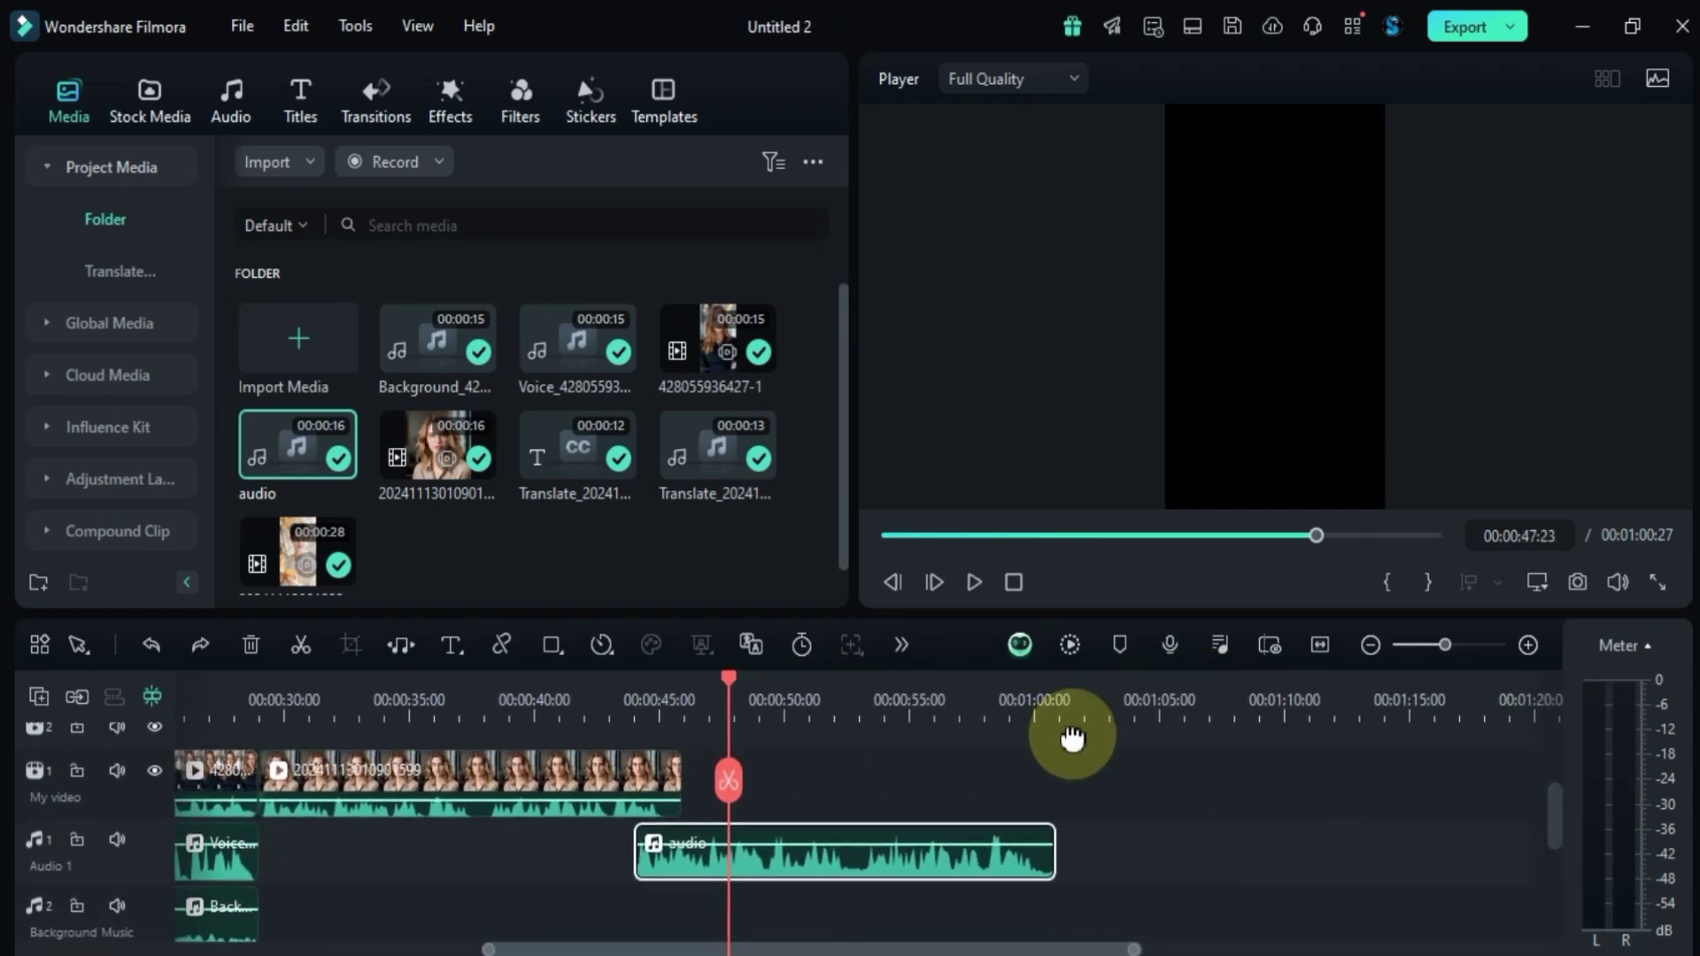
pyautogui.scroll(-1, 928, 744)
pyautogui.moveTo(921, 764); pyautogui.dragTo(561, 885)
pyautogui.rightClick(737, 887)
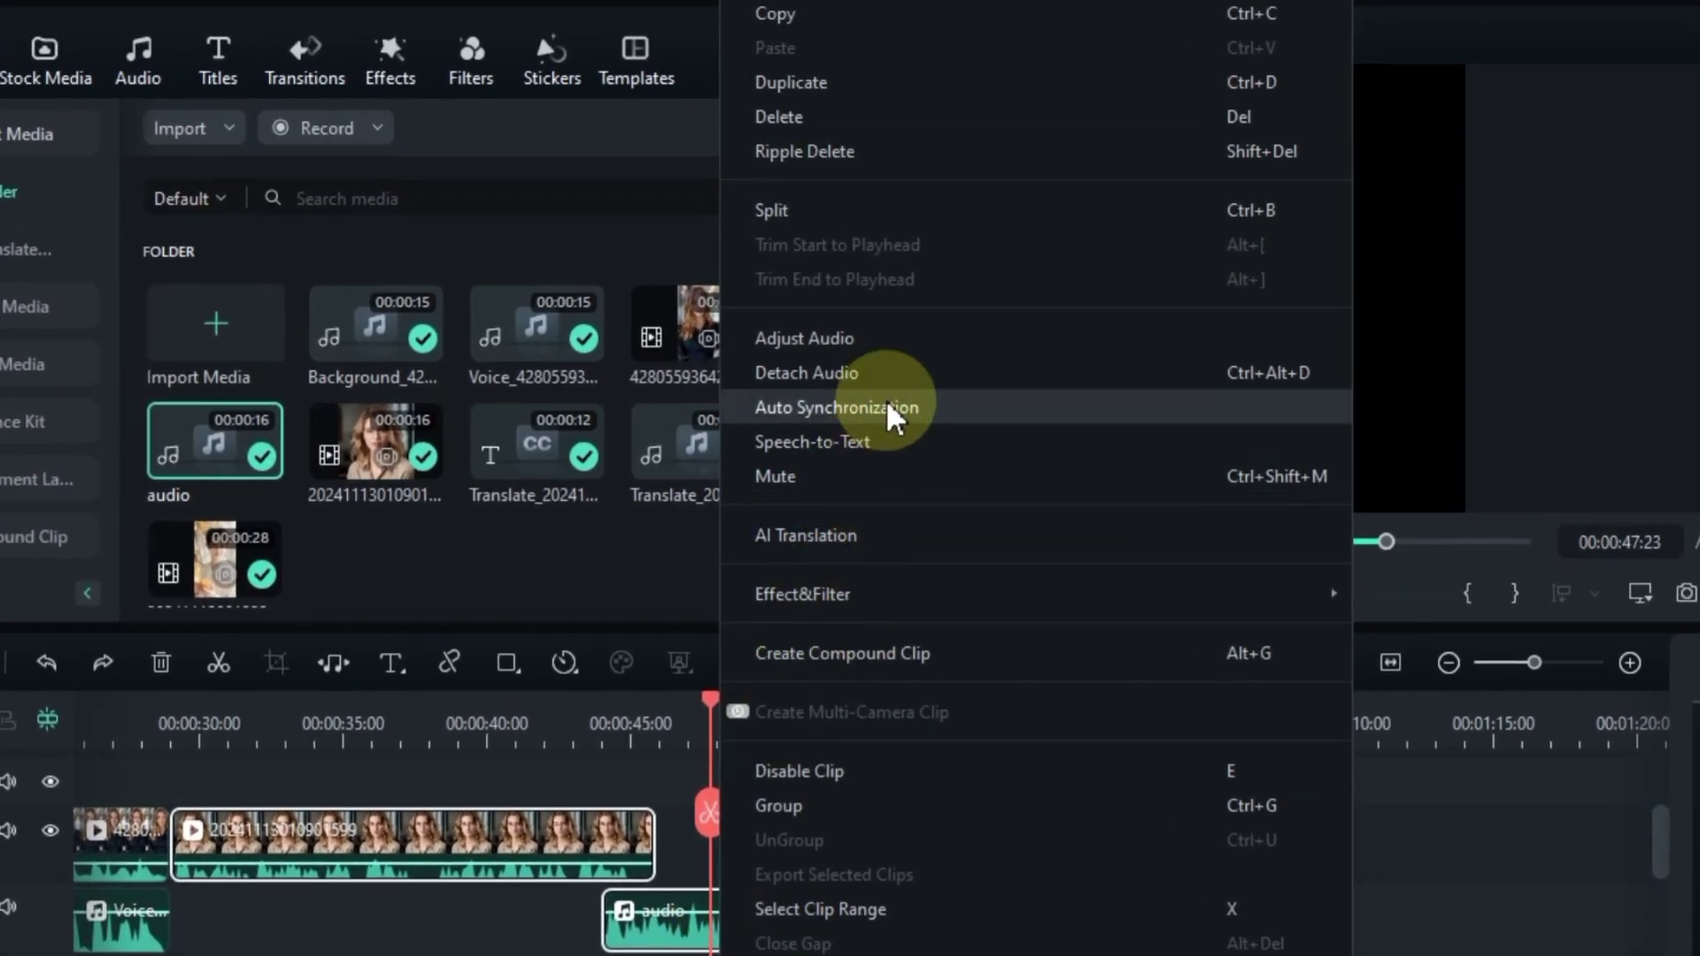
pyautogui.click(965, 418)
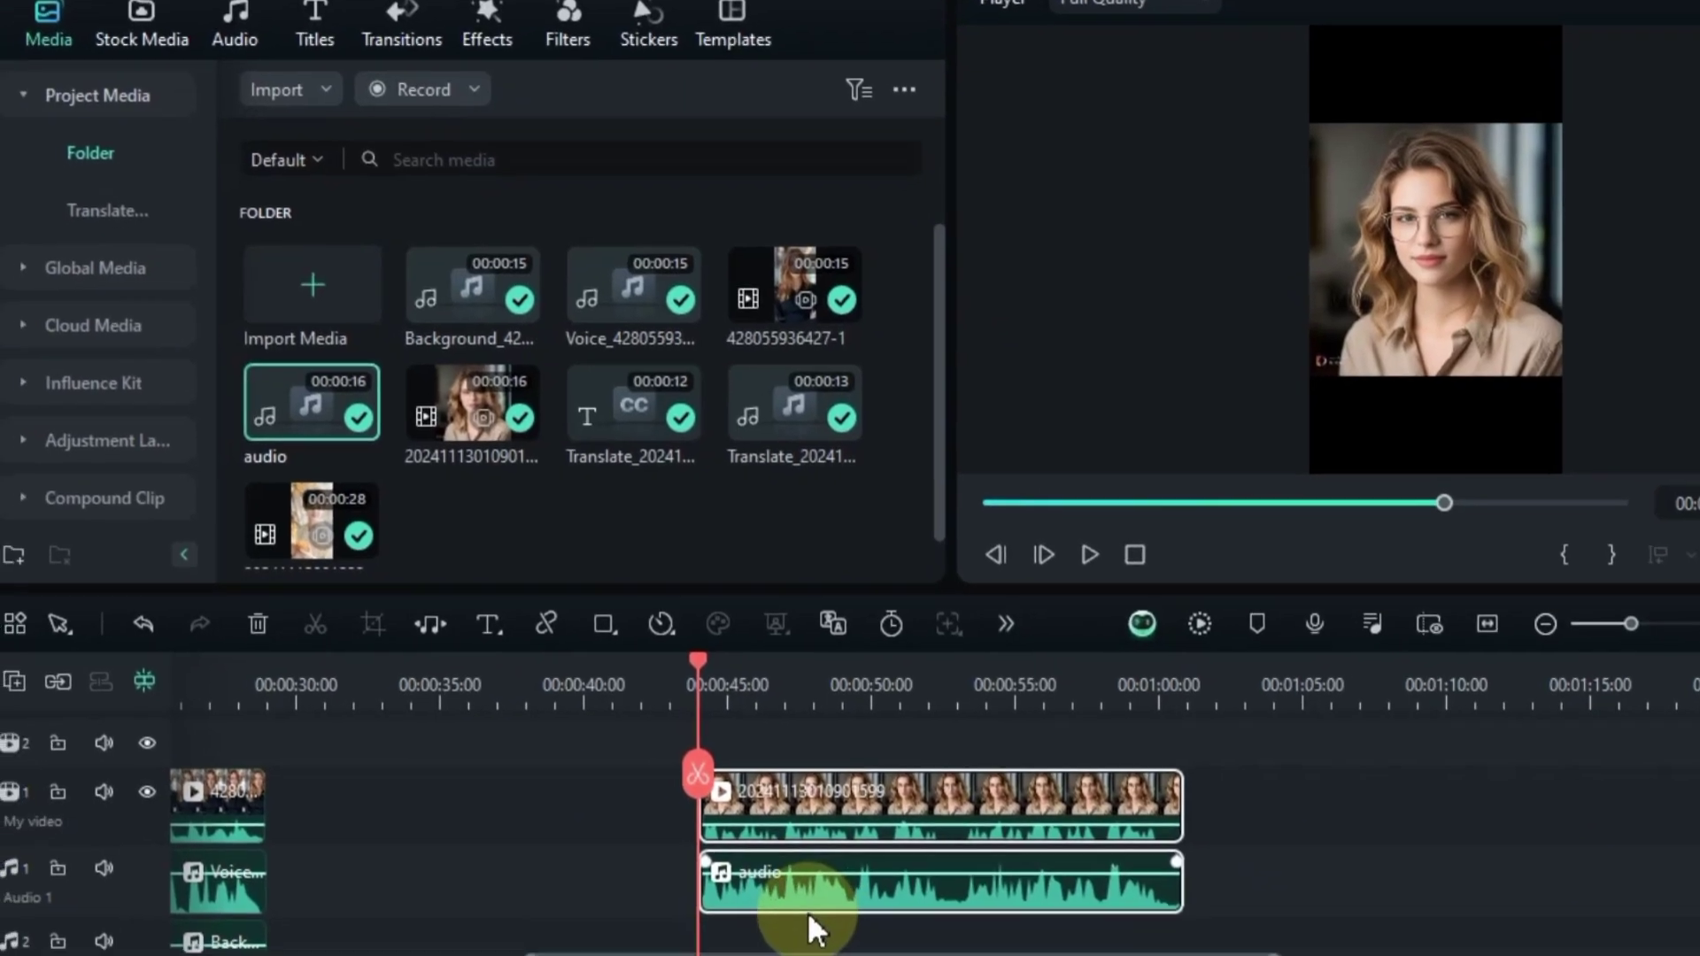
pyautogui.press('space')
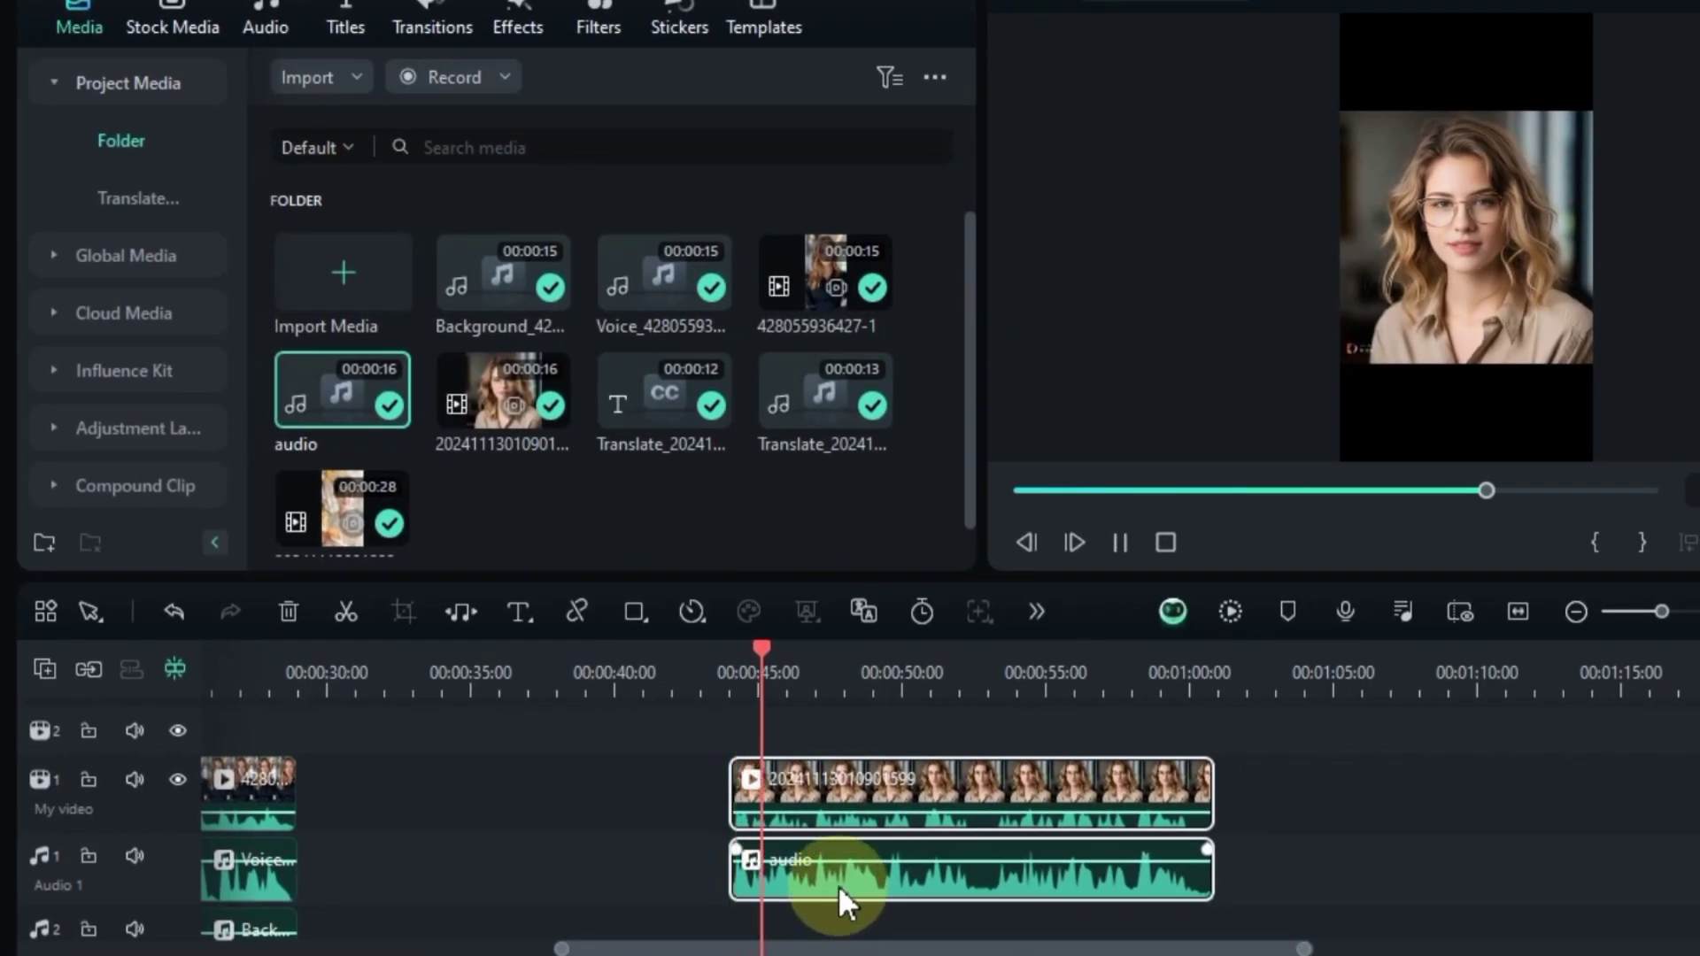
pyautogui.click(839, 794)
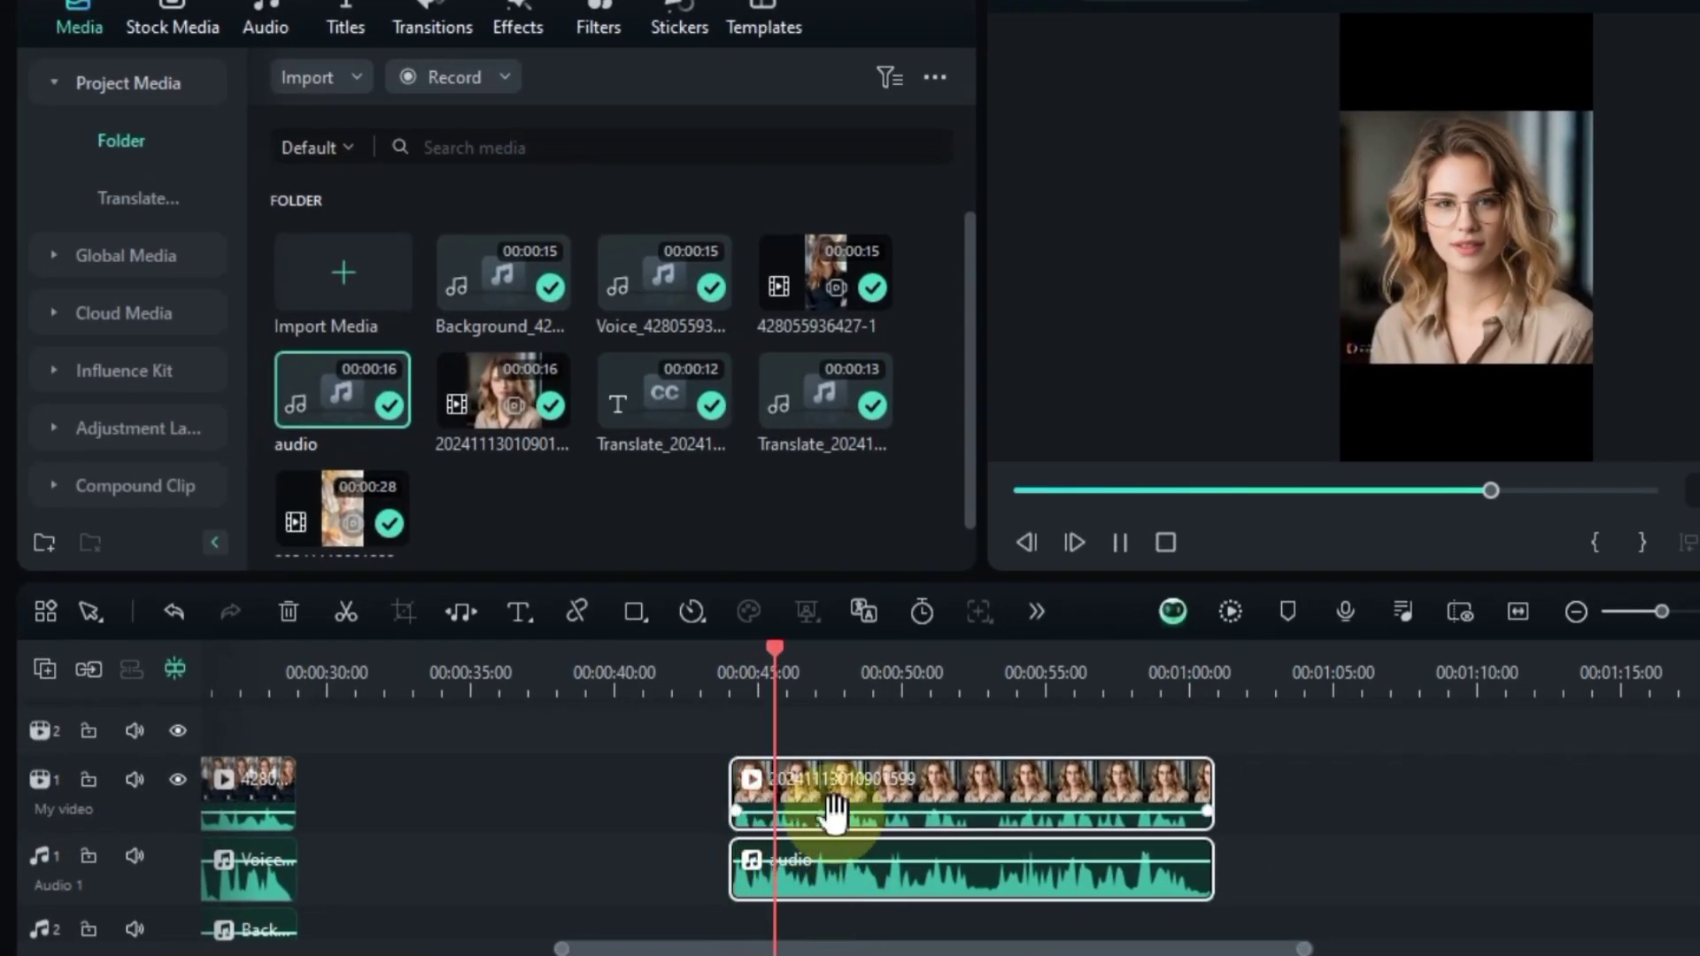
pyautogui.press('space')
pyautogui.click(839, 794)
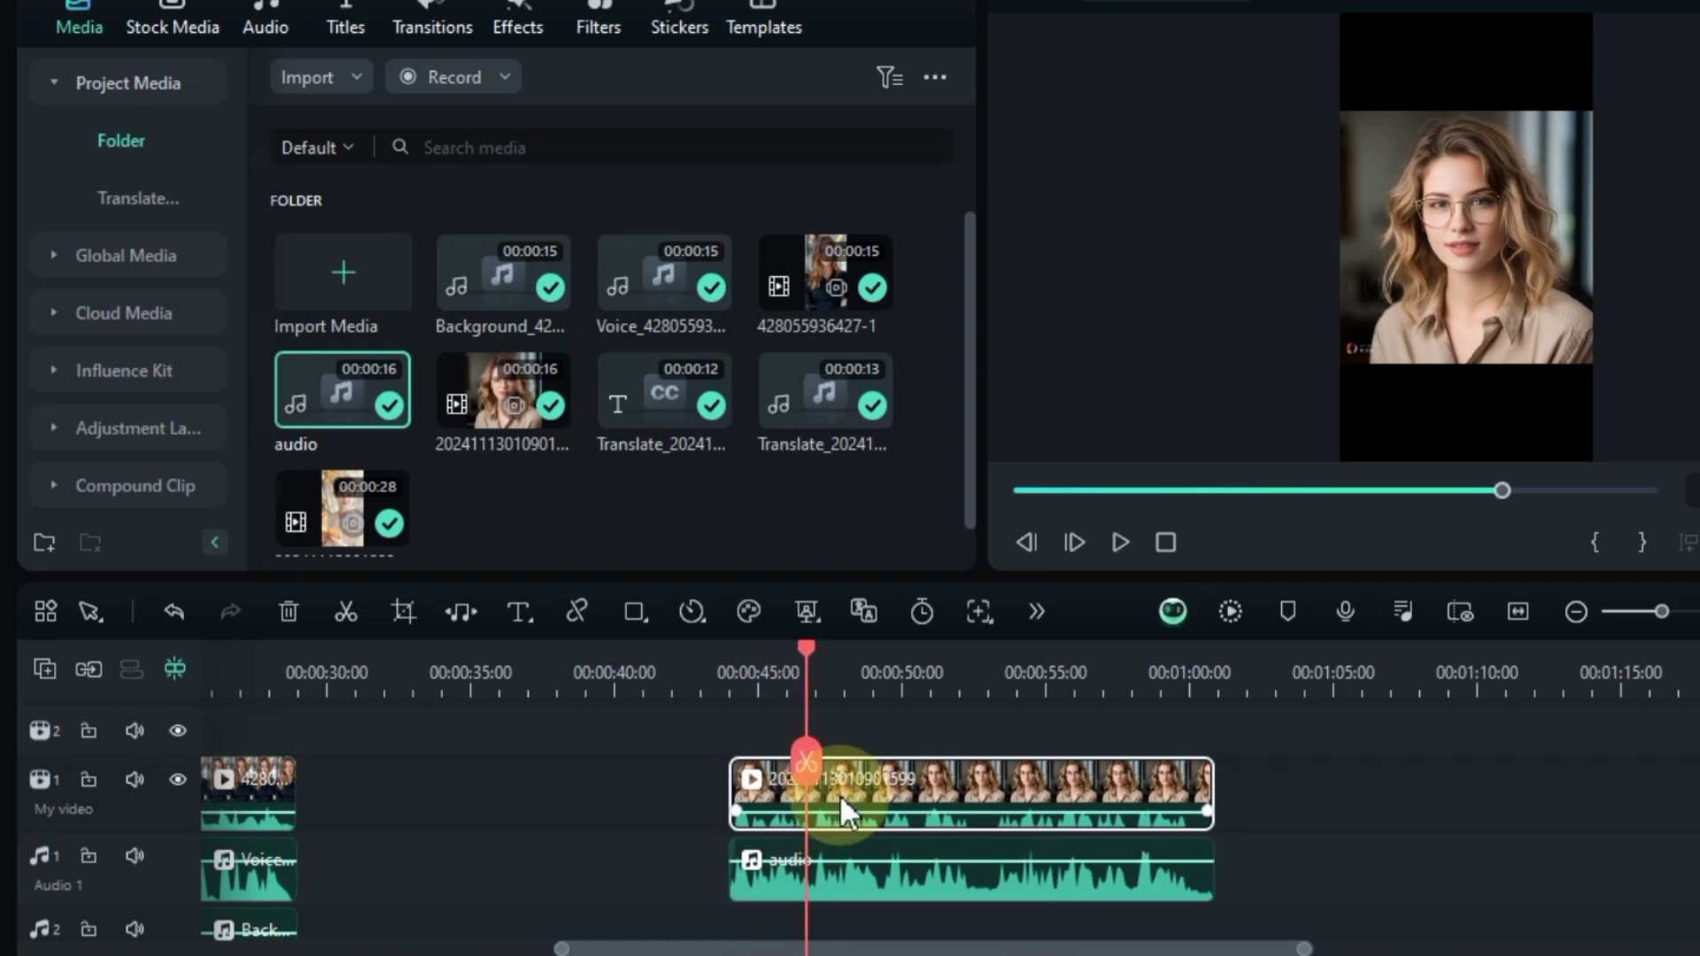
# Mute the video track's original sound and play to hear the result
pyautogui.click(137, 781)
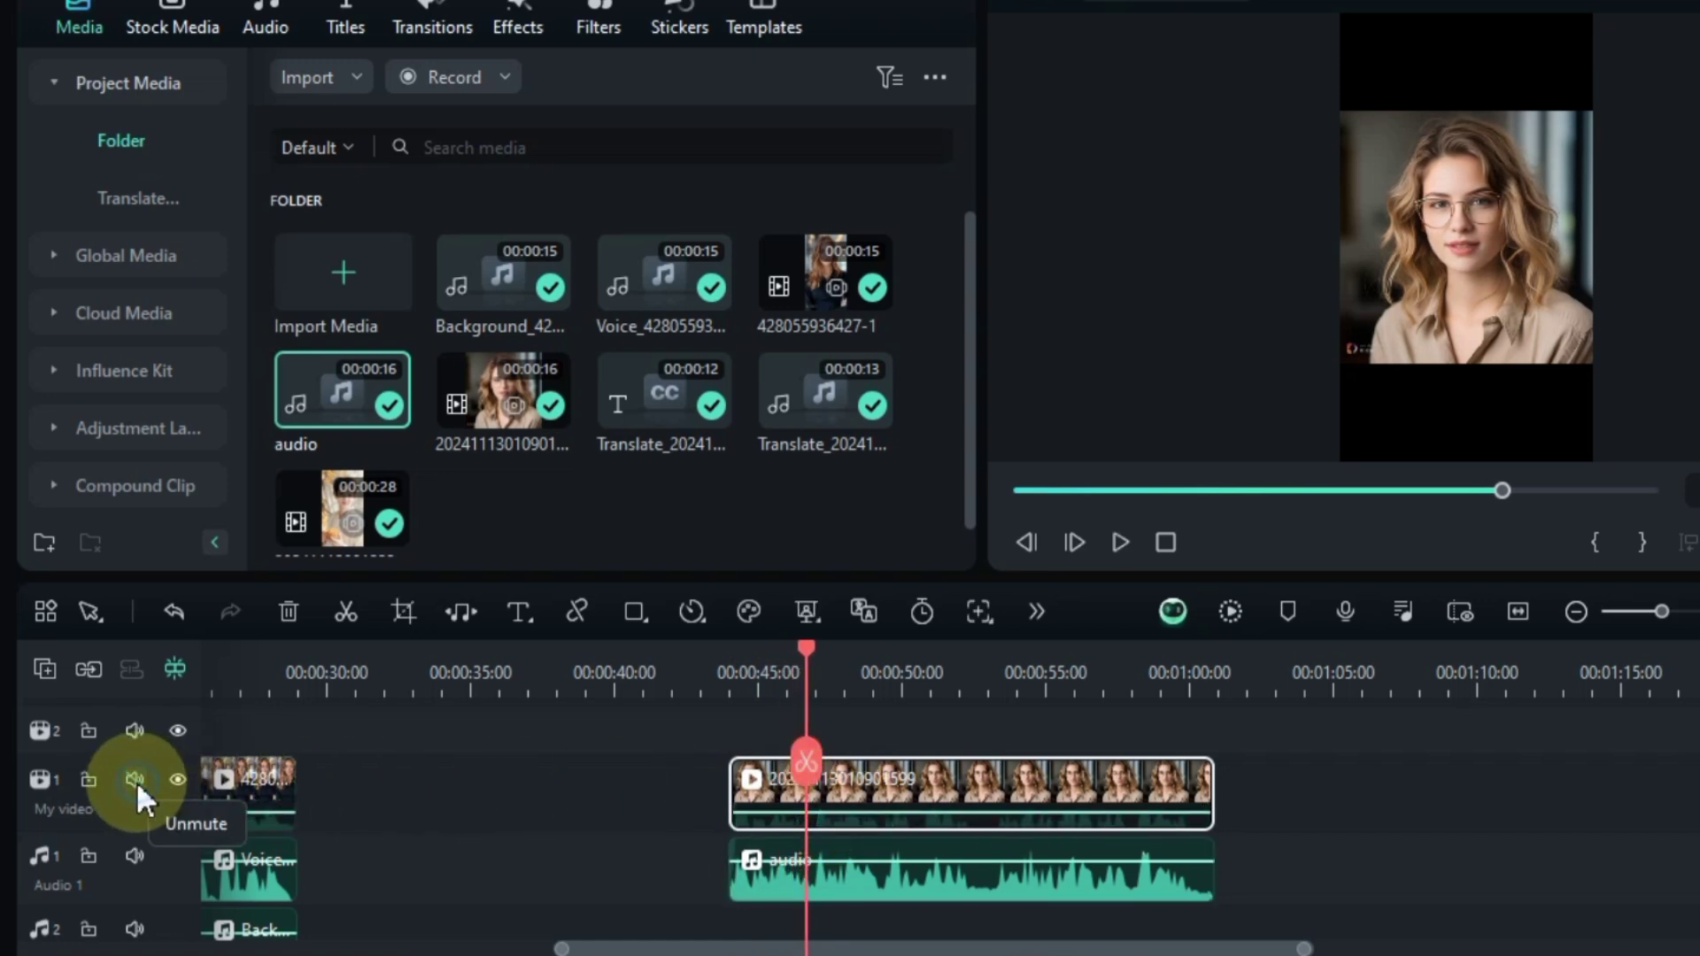
pyautogui.press('space')
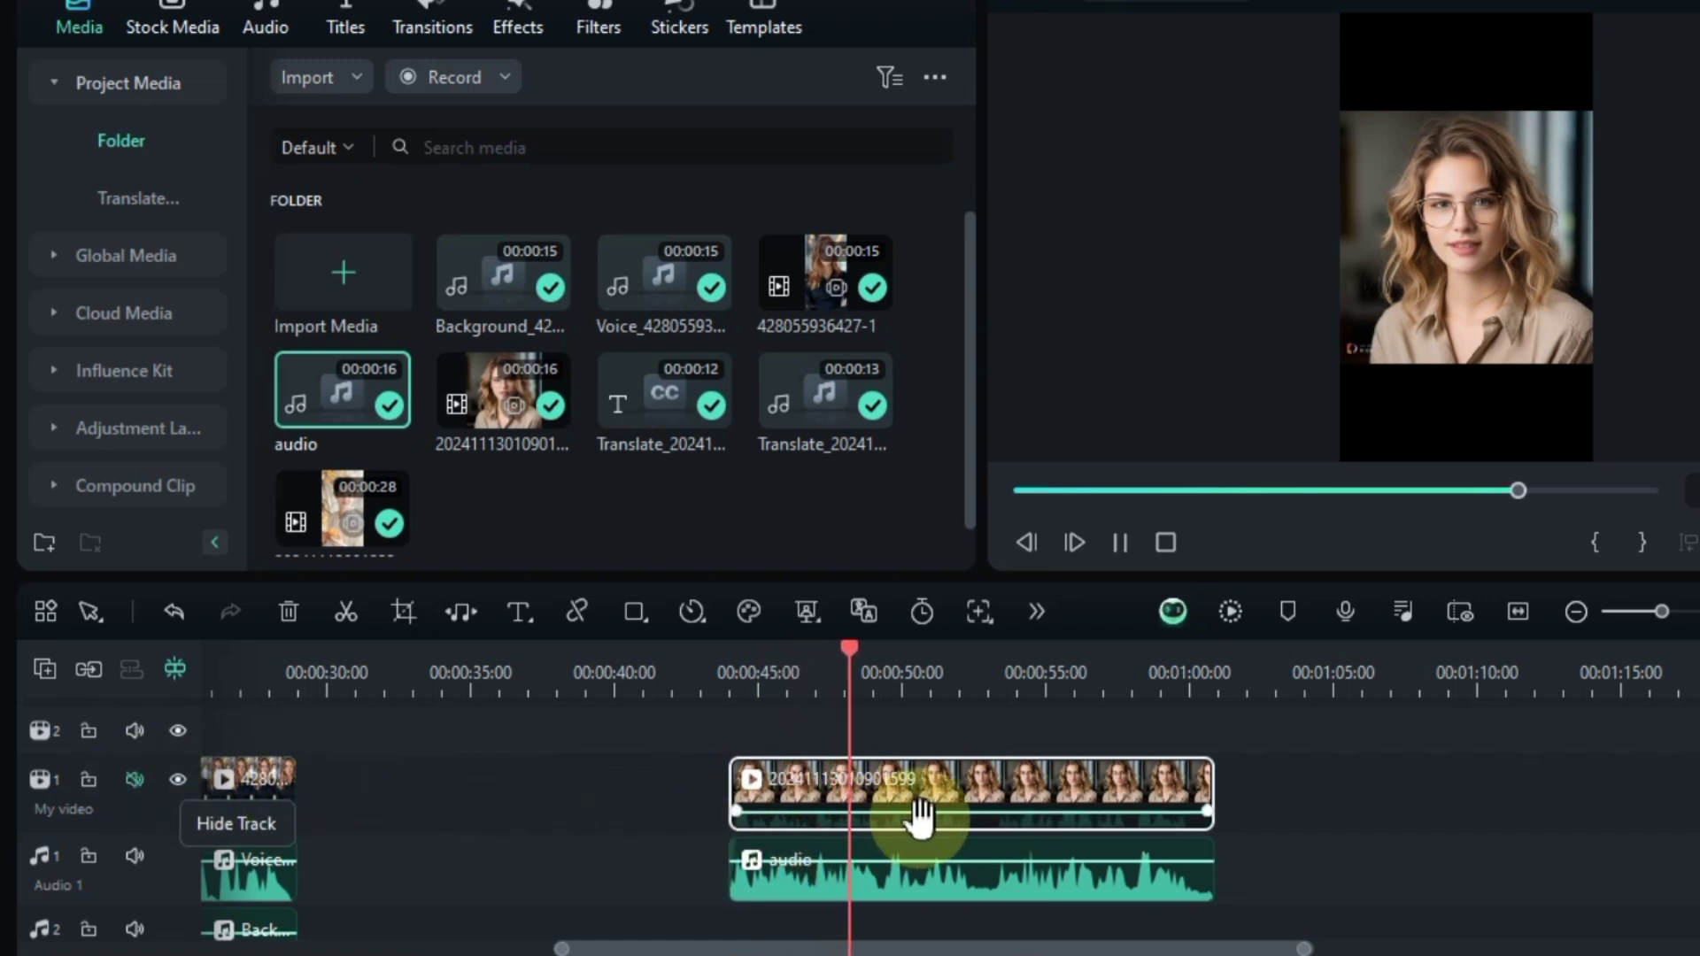
pyautogui.scroll(-1, 921, 816)
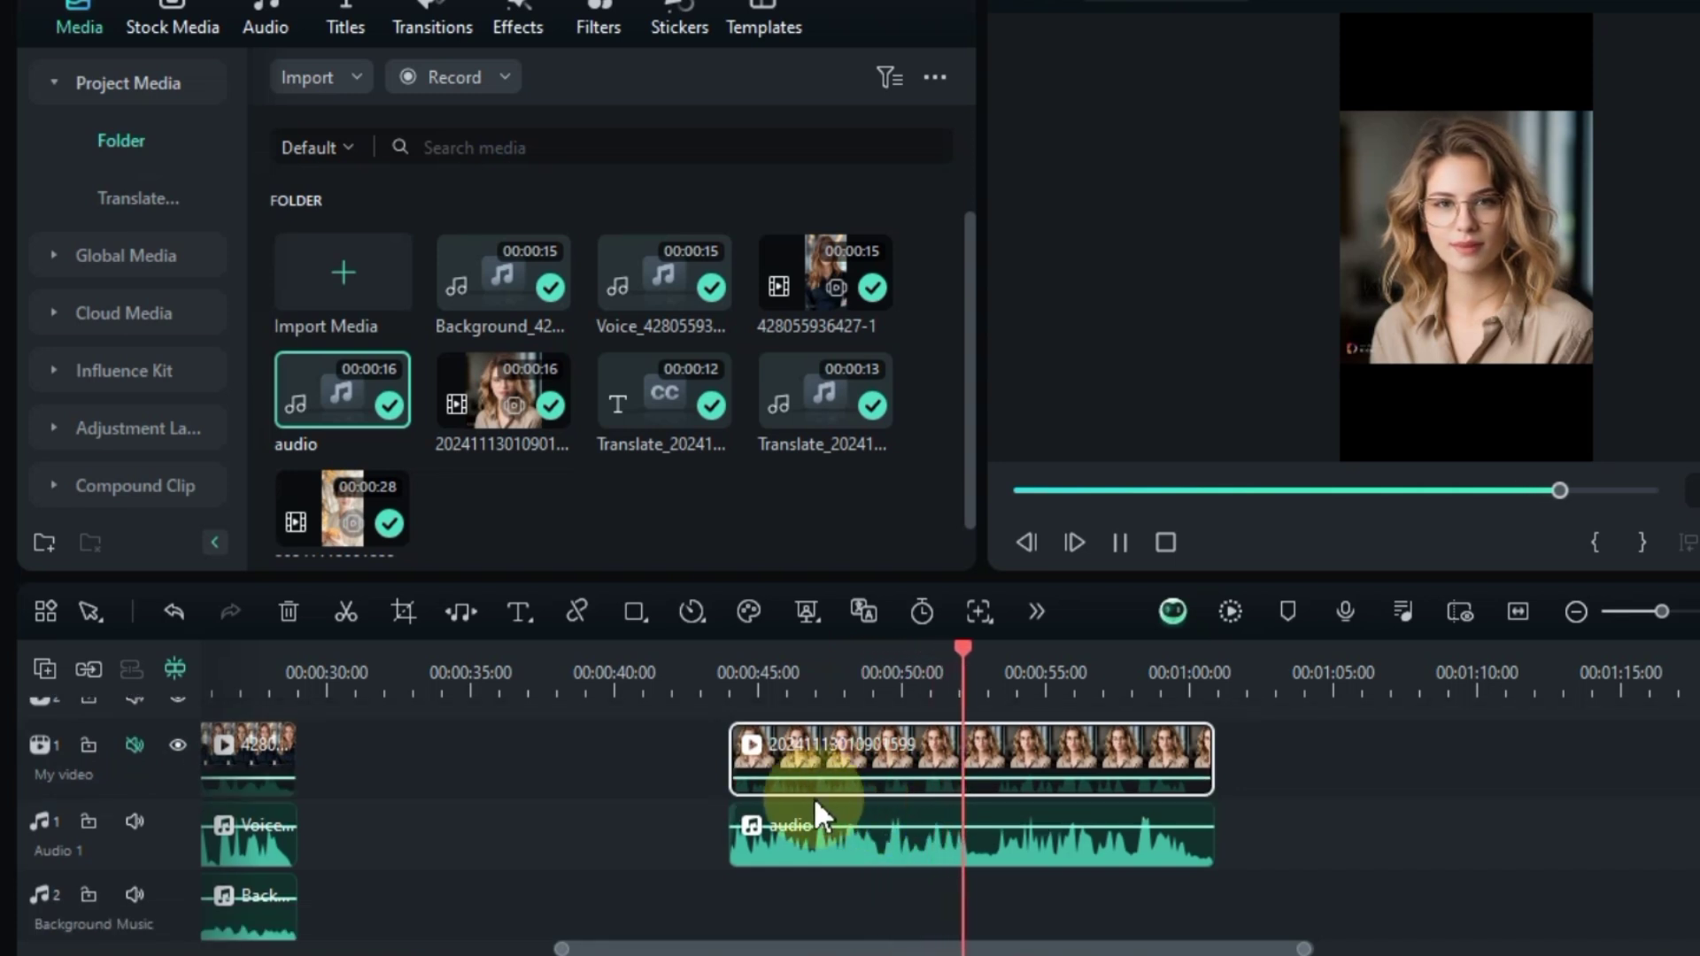
pyautogui.press('space')
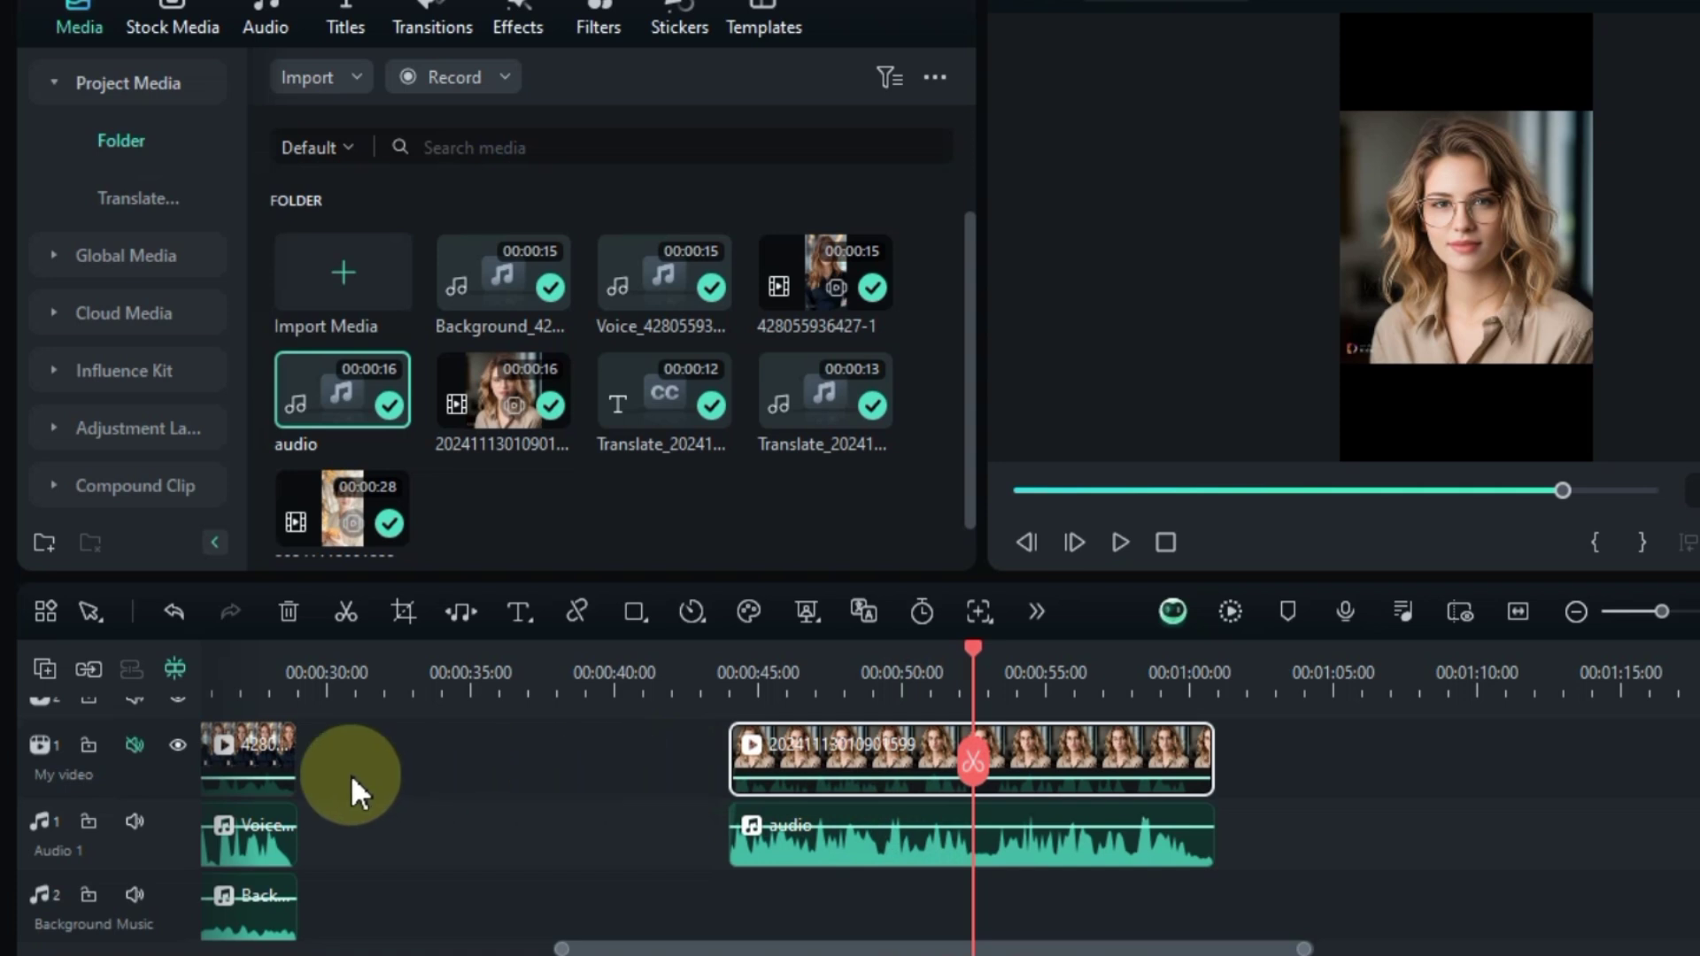
# For comparison, unmute the video track, disable the external audio clip, and play
pyautogui.click(135, 745)
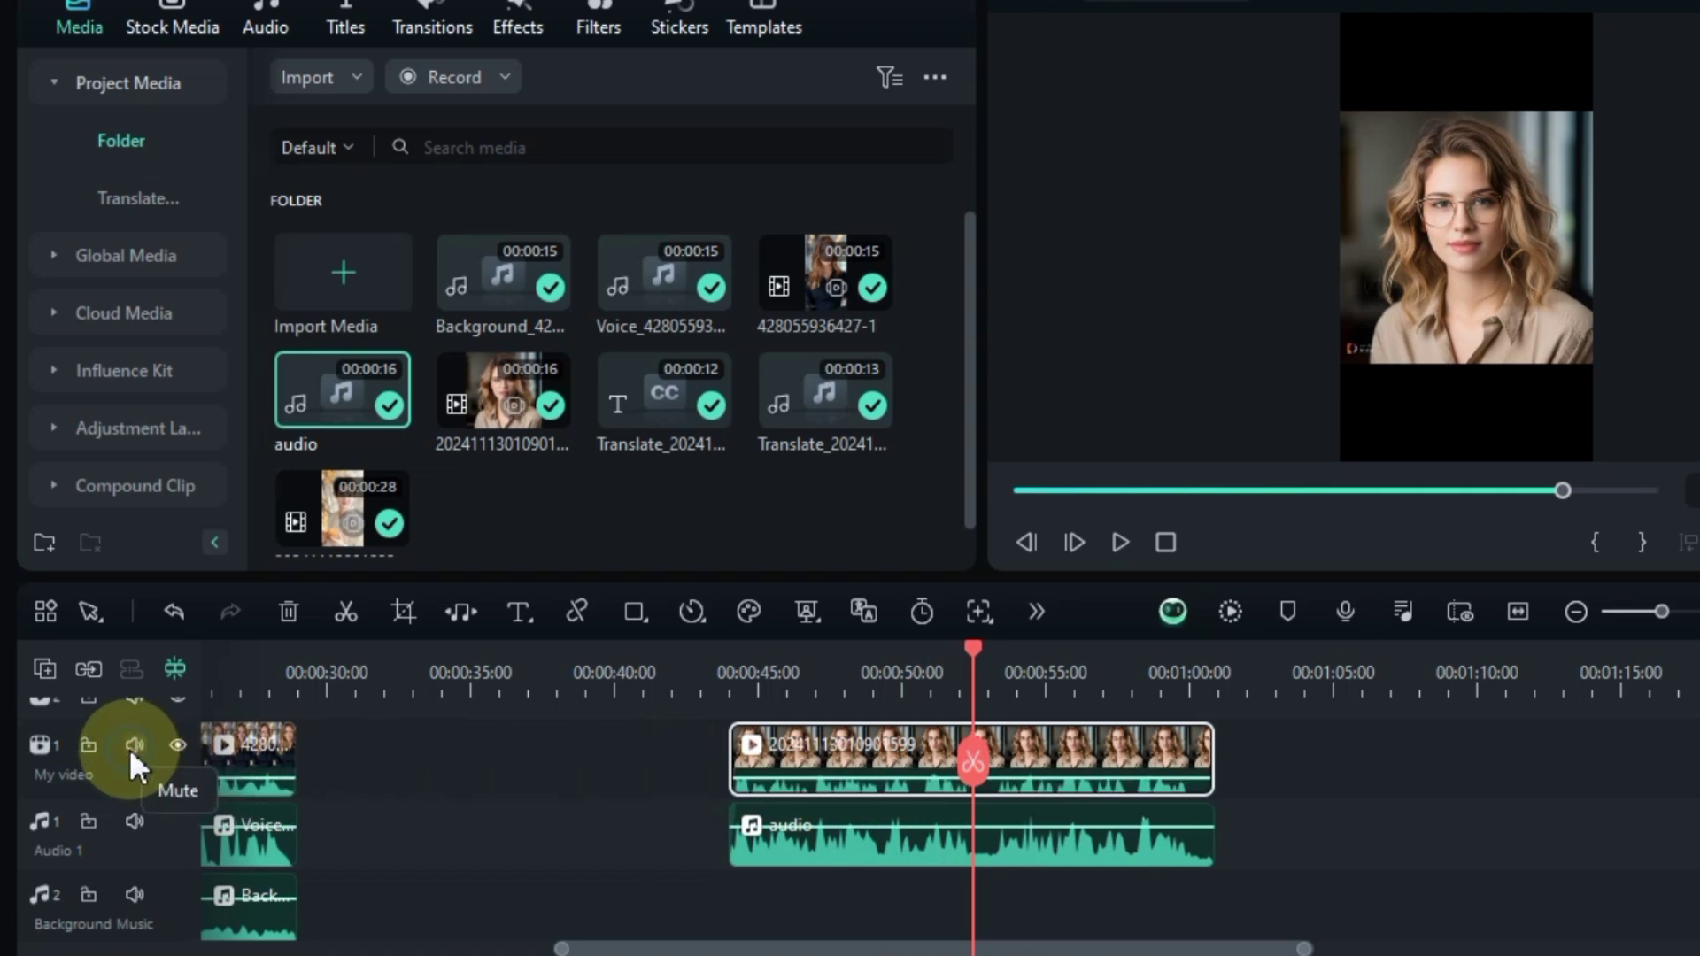
pyautogui.click(911, 845)
pyautogui.press('e')
pyautogui.press('space')
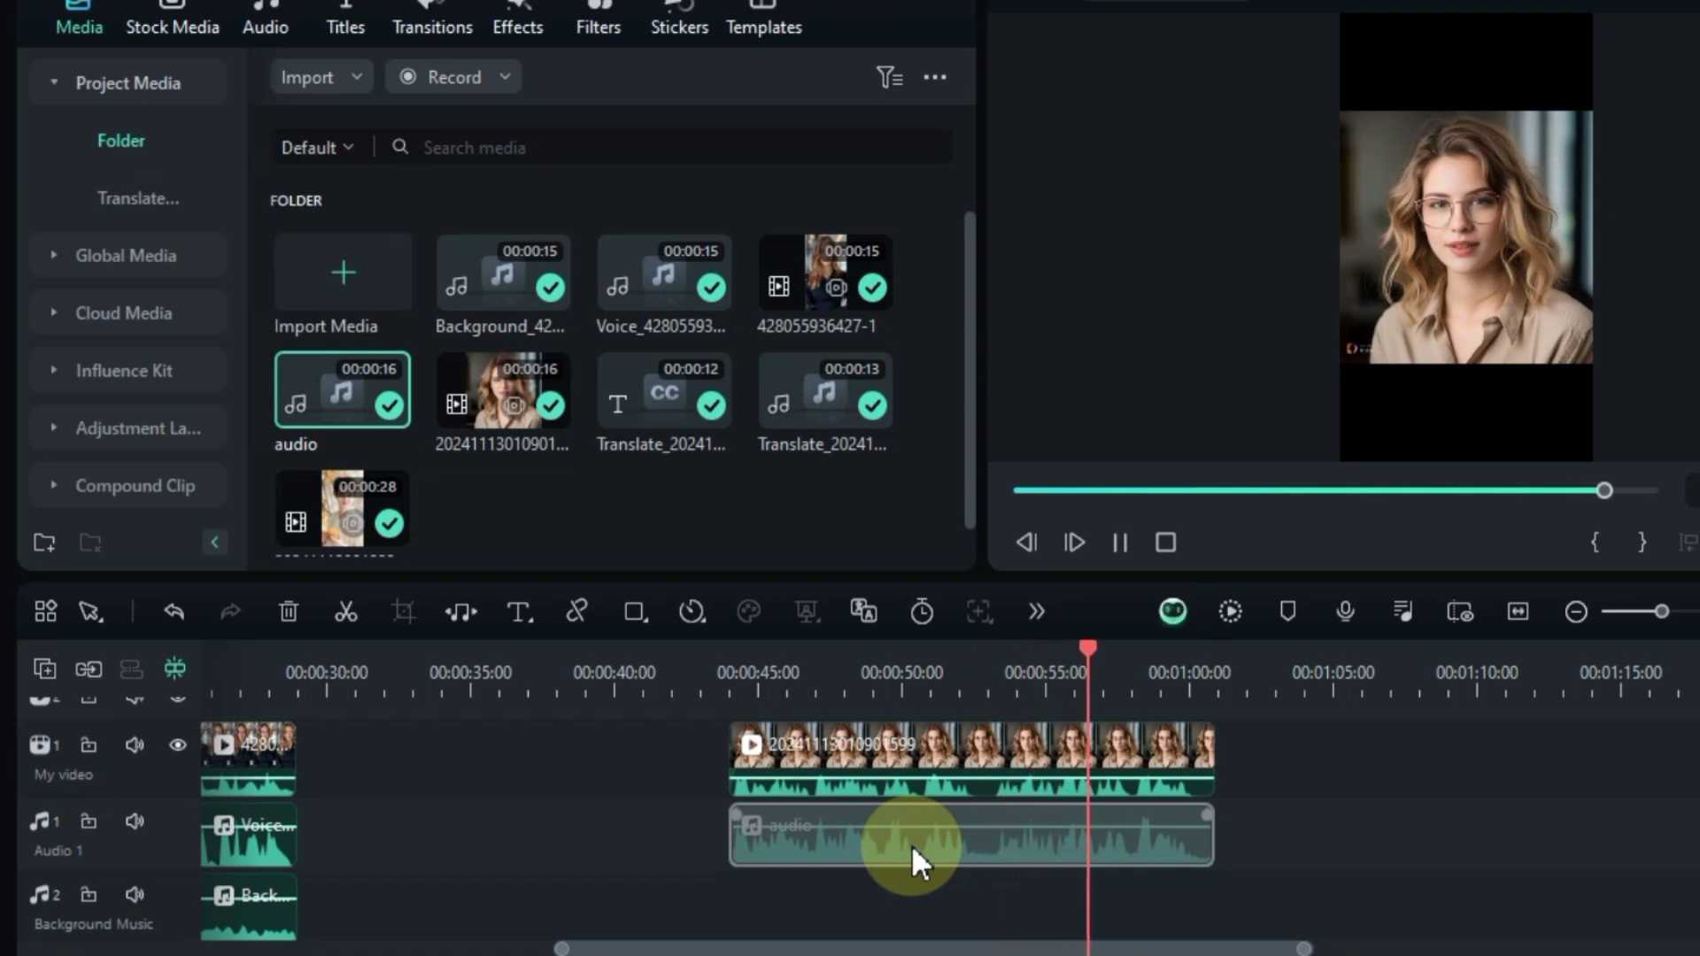
# Mute the video track again and re-enable the external audio clip for playback
pyautogui.click(952, 744)
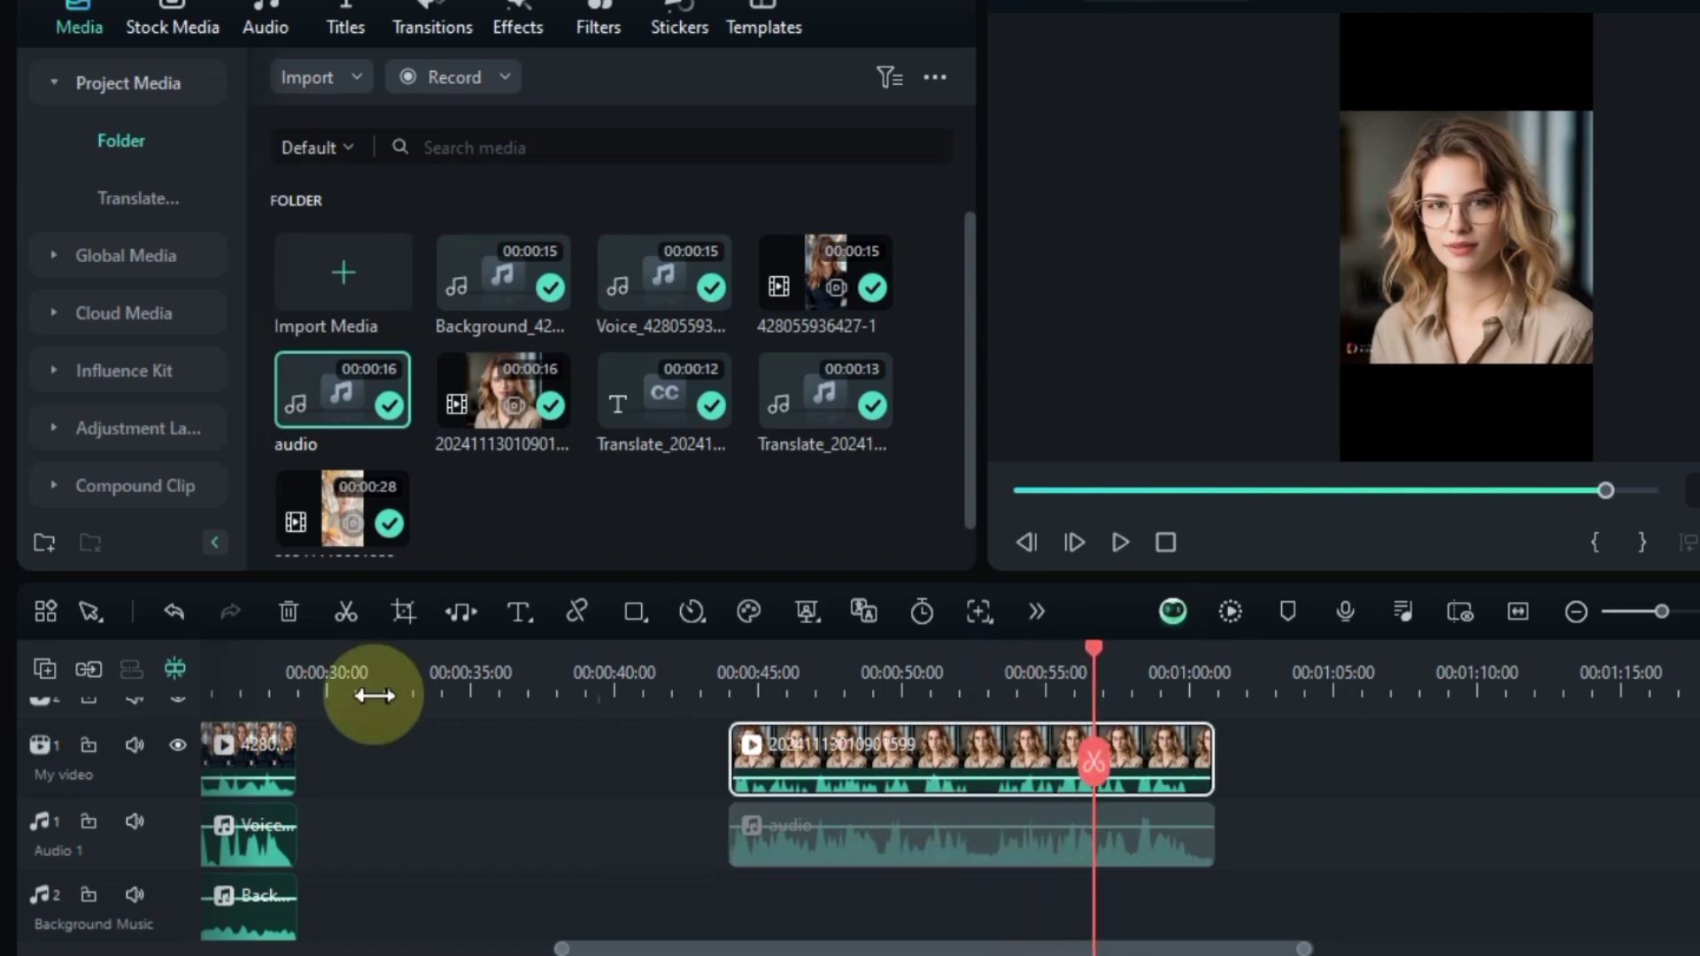
pyautogui.click(135, 744)
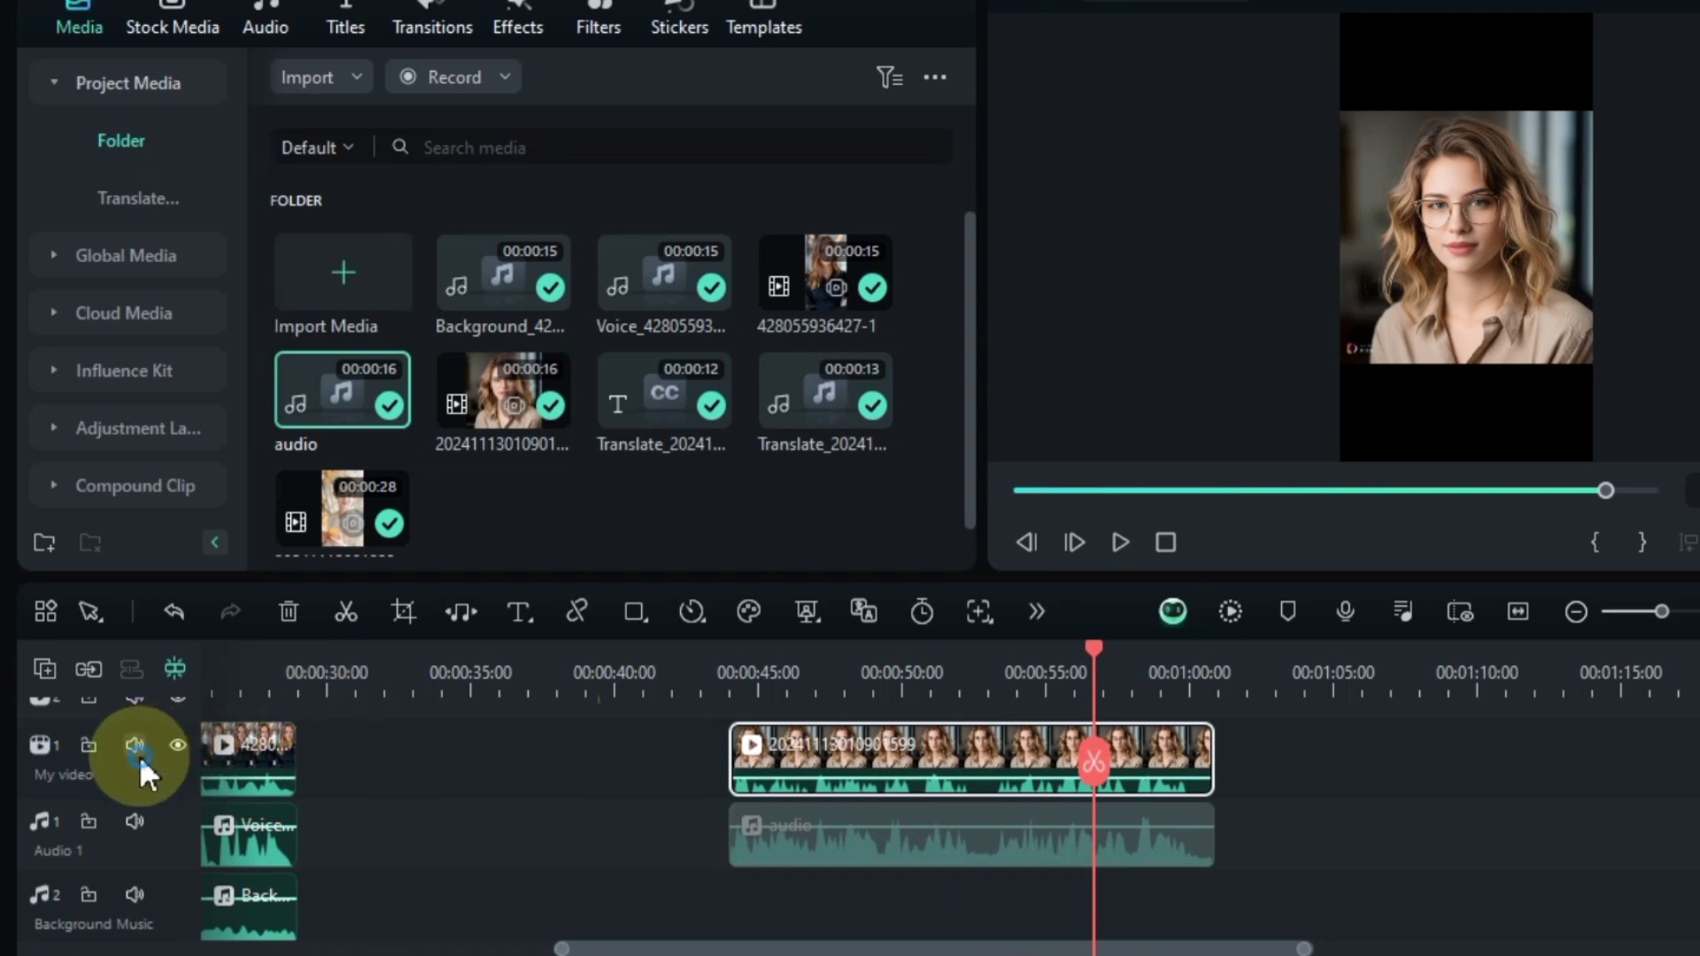
pyautogui.click(906, 849)
pyautogui.press('space')
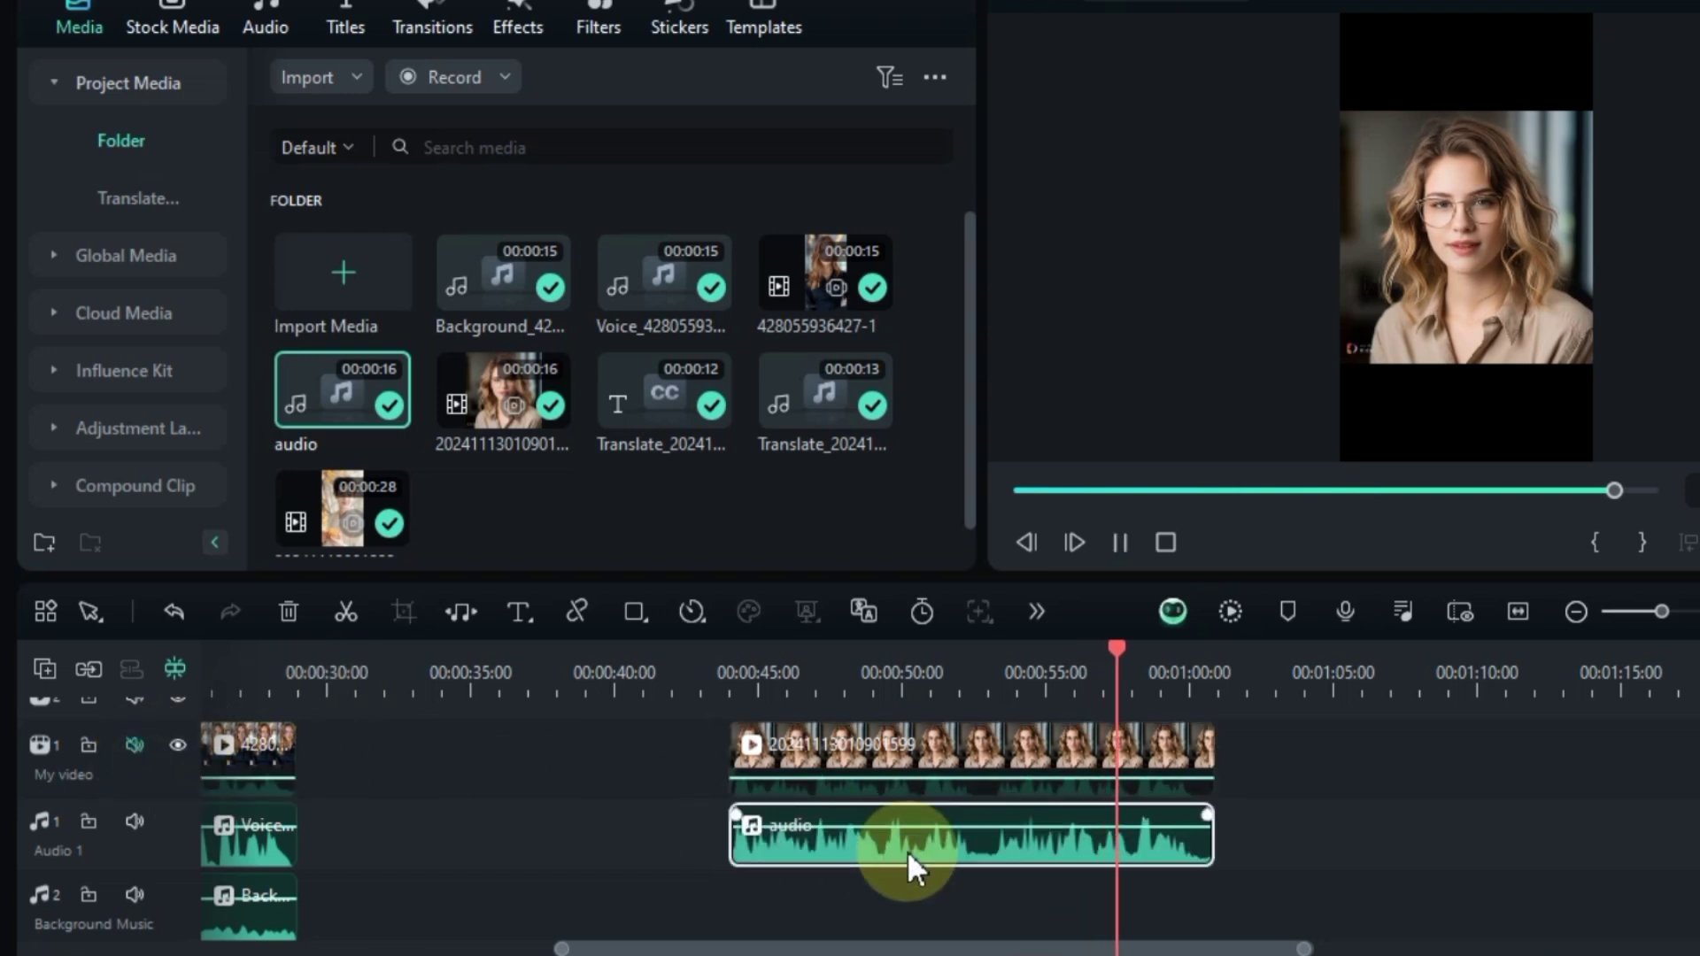